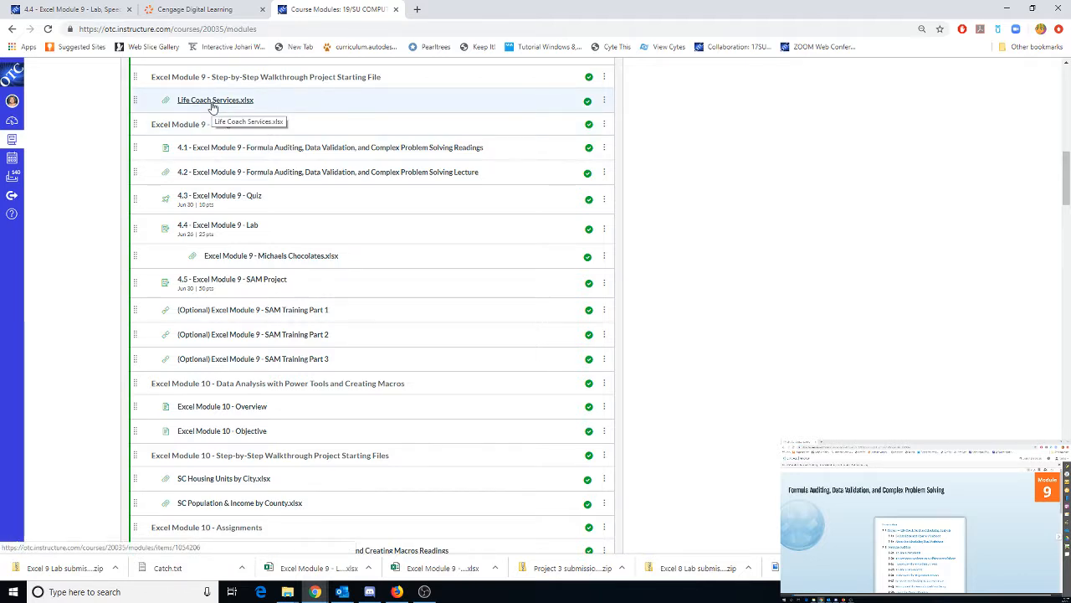
# Step: Open the Life Coach Services.xlsx starting file from the Excel Module 9 walkthrough section and start downloading it
pyautogui.scroll(5, 214, 107)
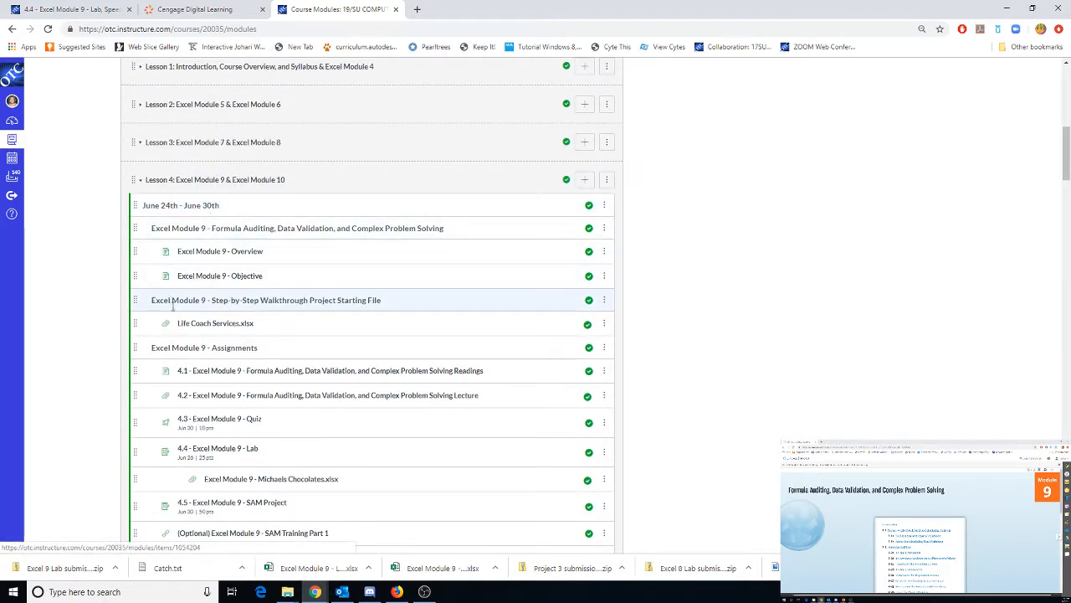
pyautogui.click(222, 327)
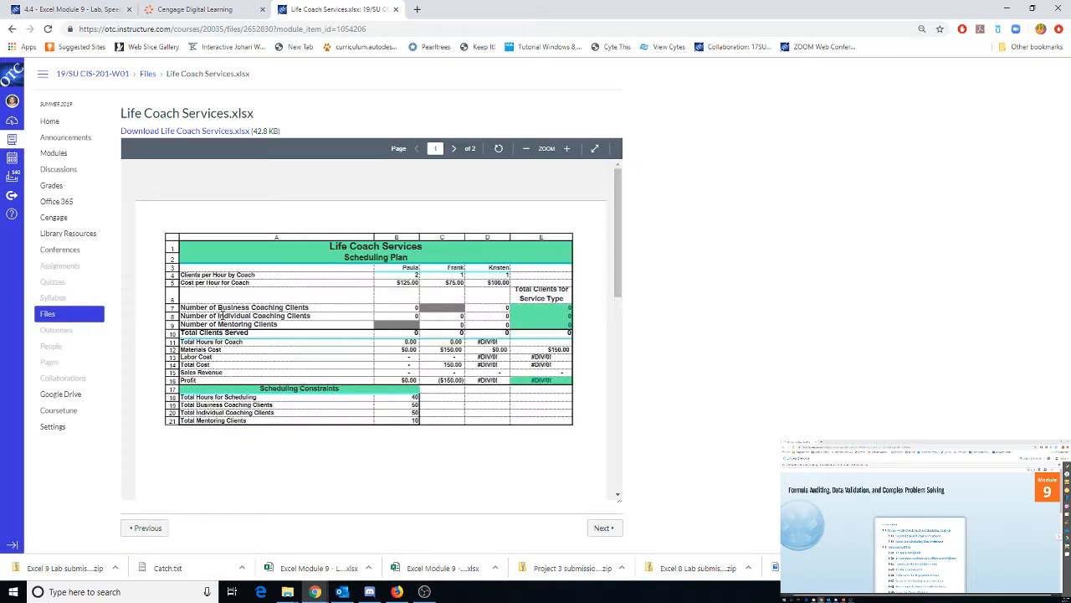
pyautogui.click(241, 134)
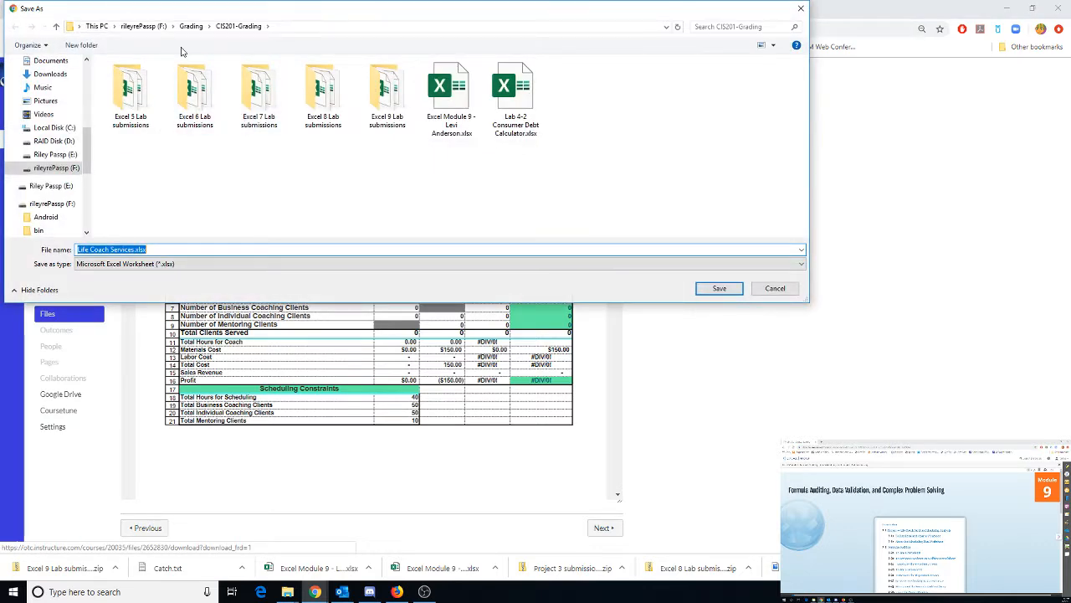
# Step: Choose the SU19 folder under Documents\CIS201 on the F: drive as the save location
pyautogui.click(150, 26)
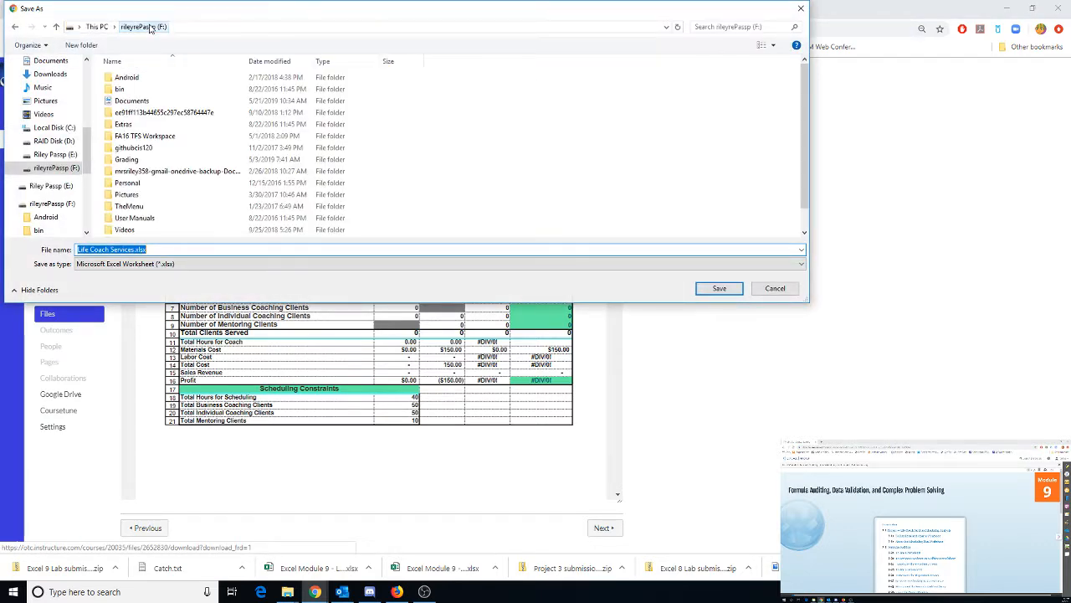
pyautogui.doubleClick(132, 102)
pyautogui.scroll(-5, 153, 156)
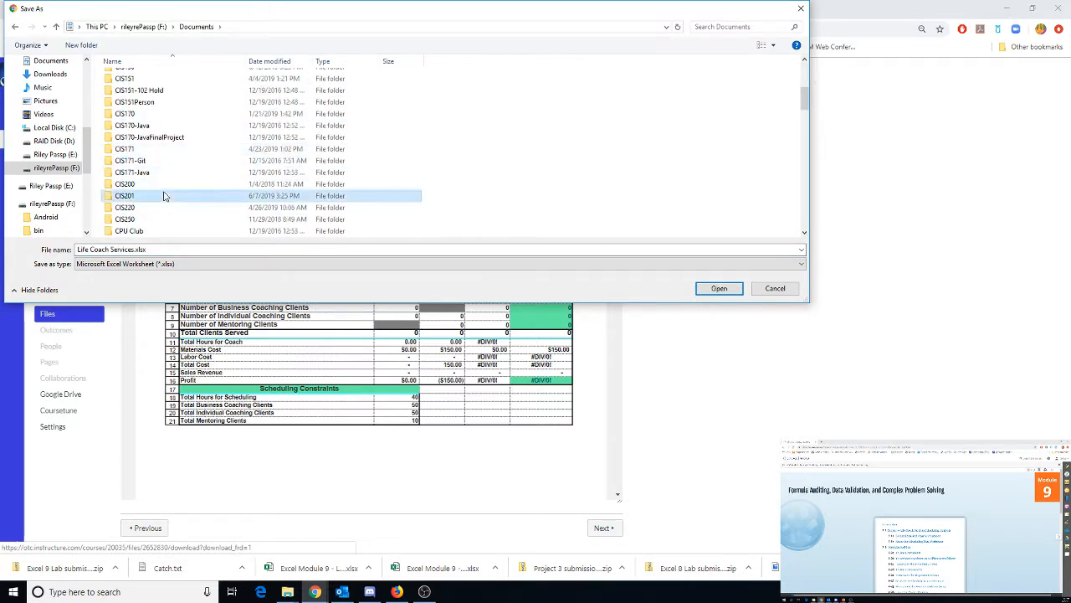
pyautogui.doubleClick(164, 196)
pyautogui.doubleClick(145, 141)
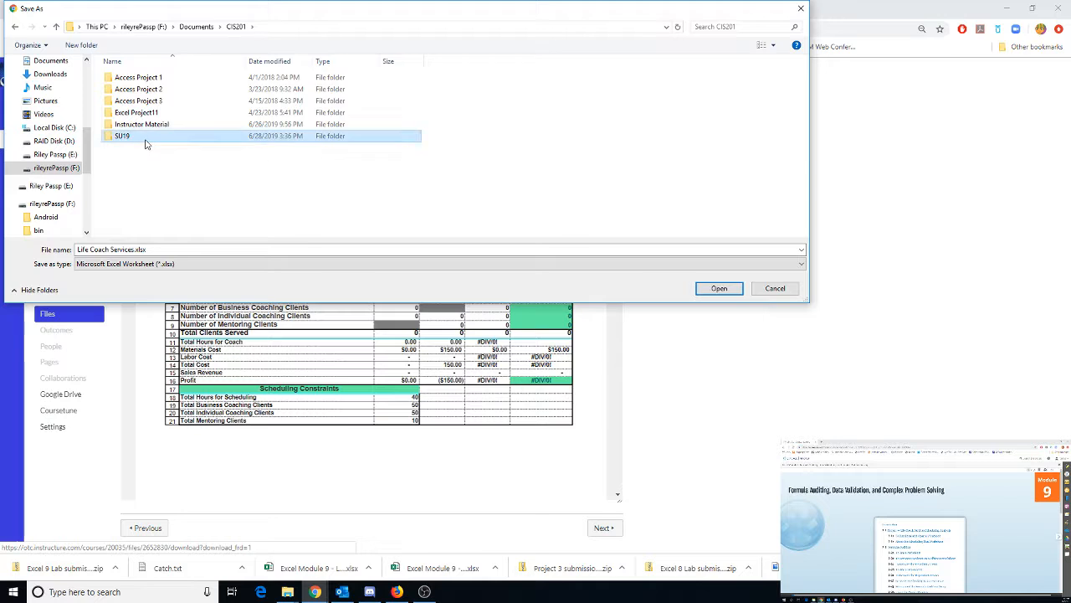
# Step: Rename the download to Life Coach Services Analysis.xlsx and save it
pyautogui.click(77, 249)
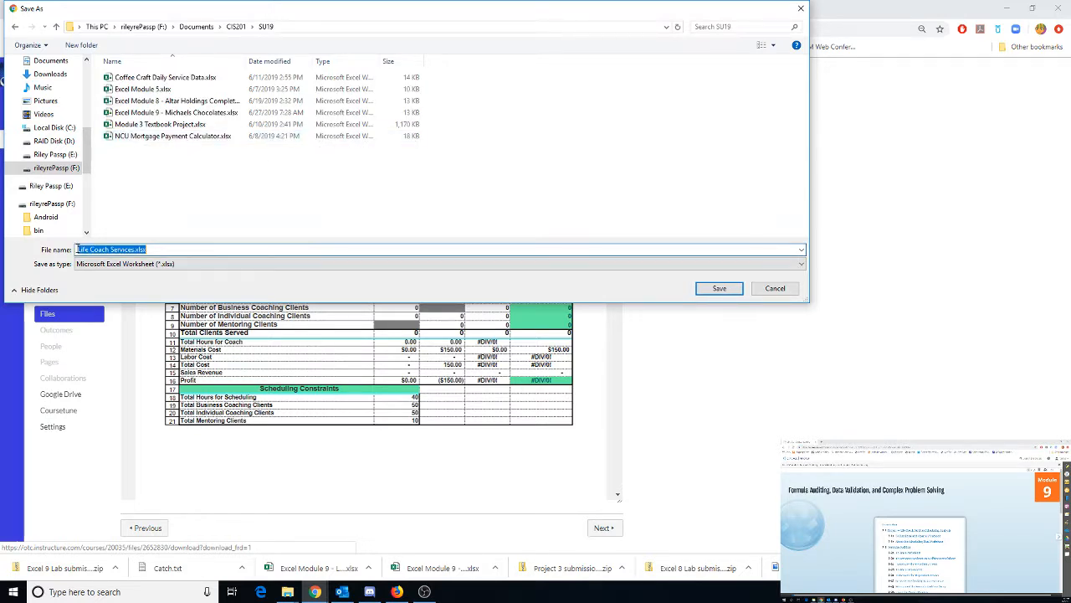
pyautogui.click(78, 249)
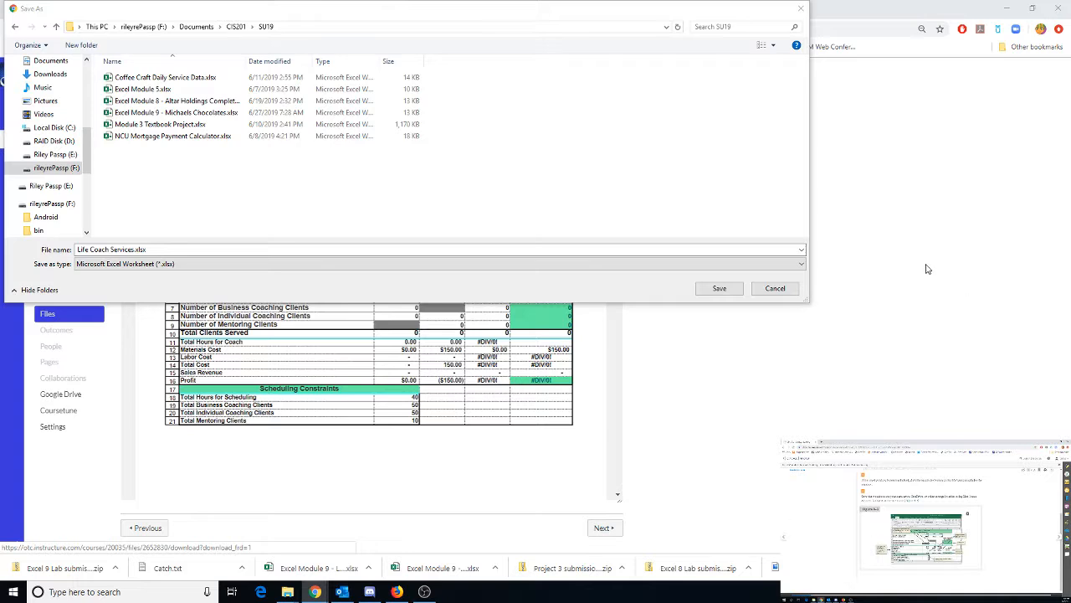
pyautogui.click(127, 249)
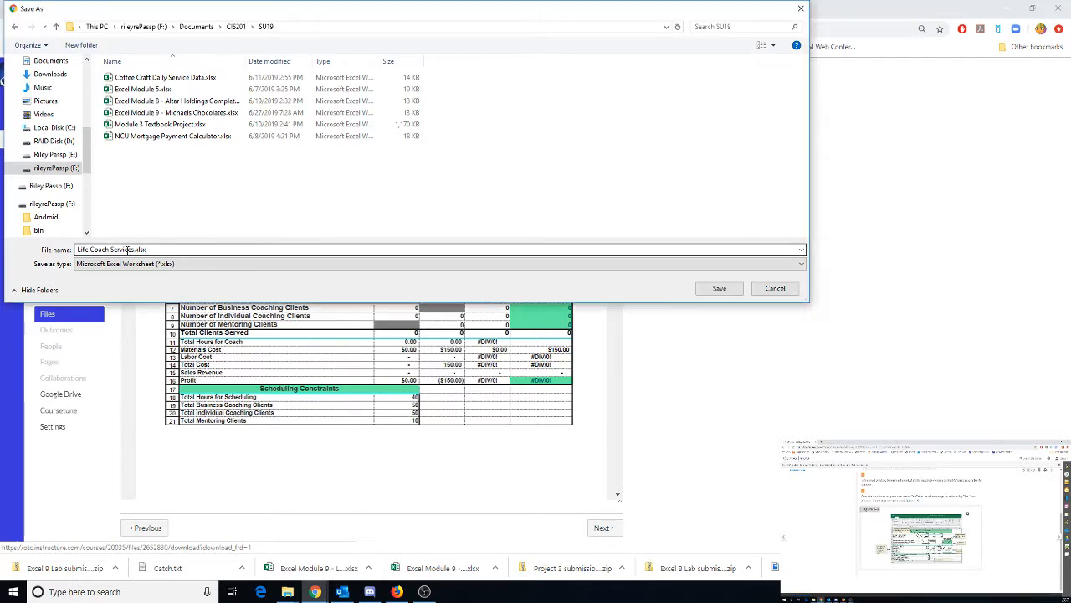
pyautogui.click(135, 250)
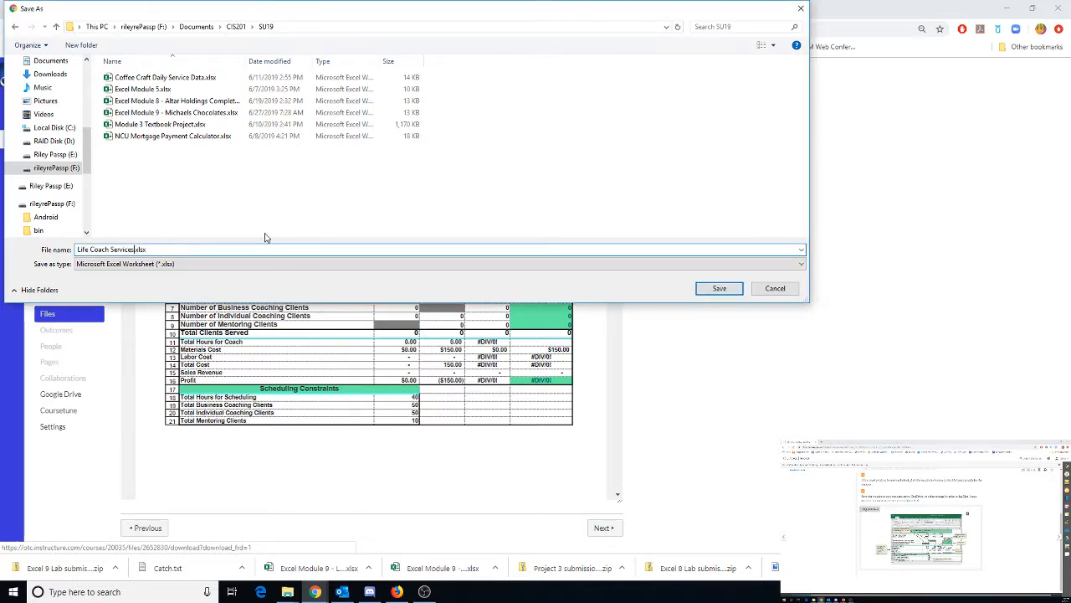
pyautogui.write('Analysis')
pyautogui.press('Return')
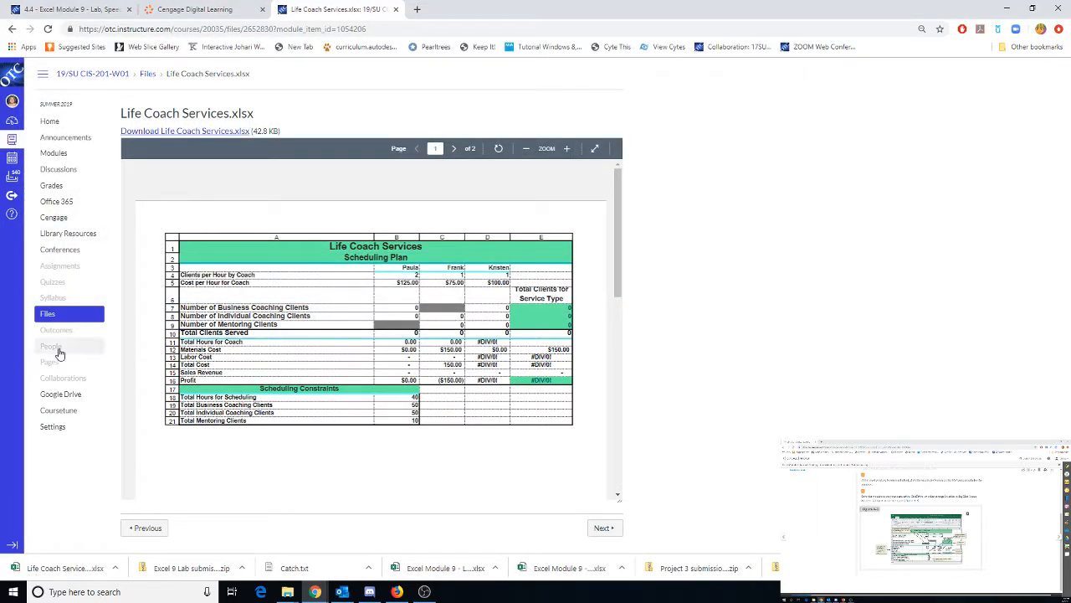
# Step: Open the downloaded workbook in Excel, enable editing, and dismiss the Office updates notice
pyautogui.click(56, 568)
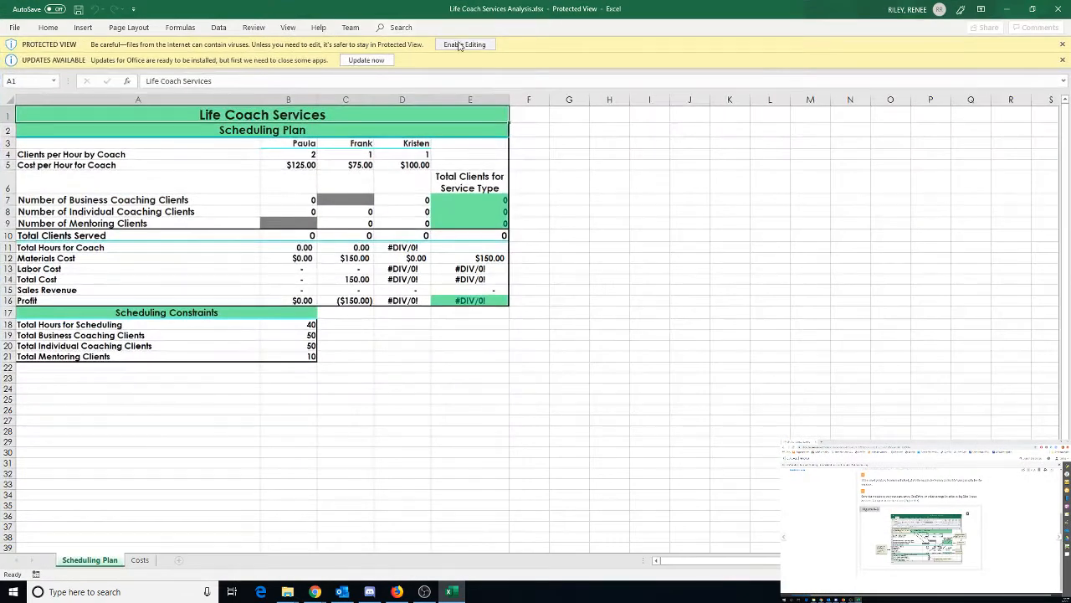
pyautogui.click(459, 46)
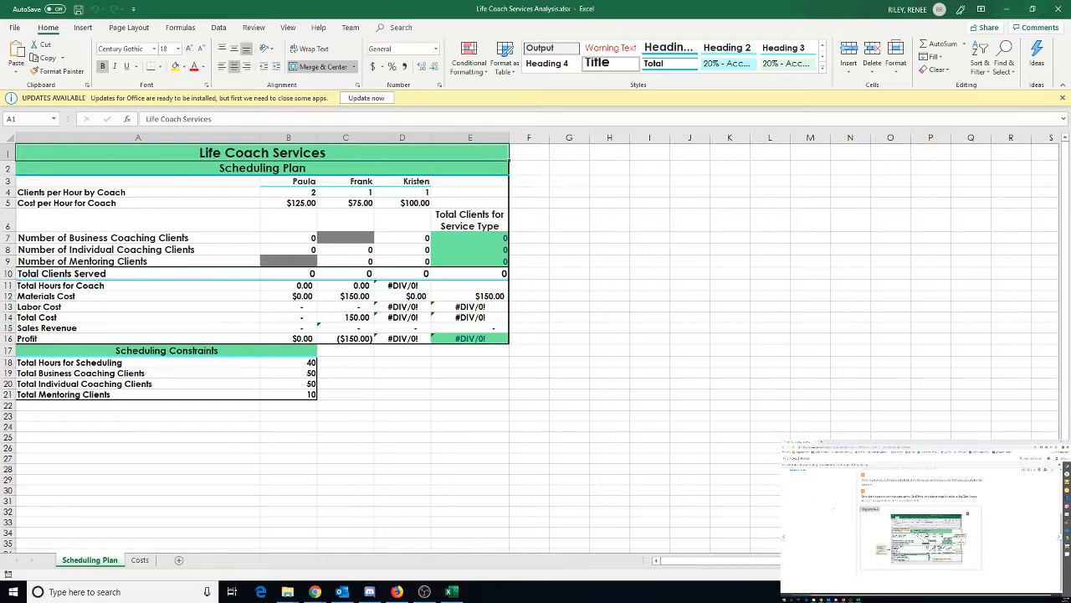
pyautogui.click(1062, 98)
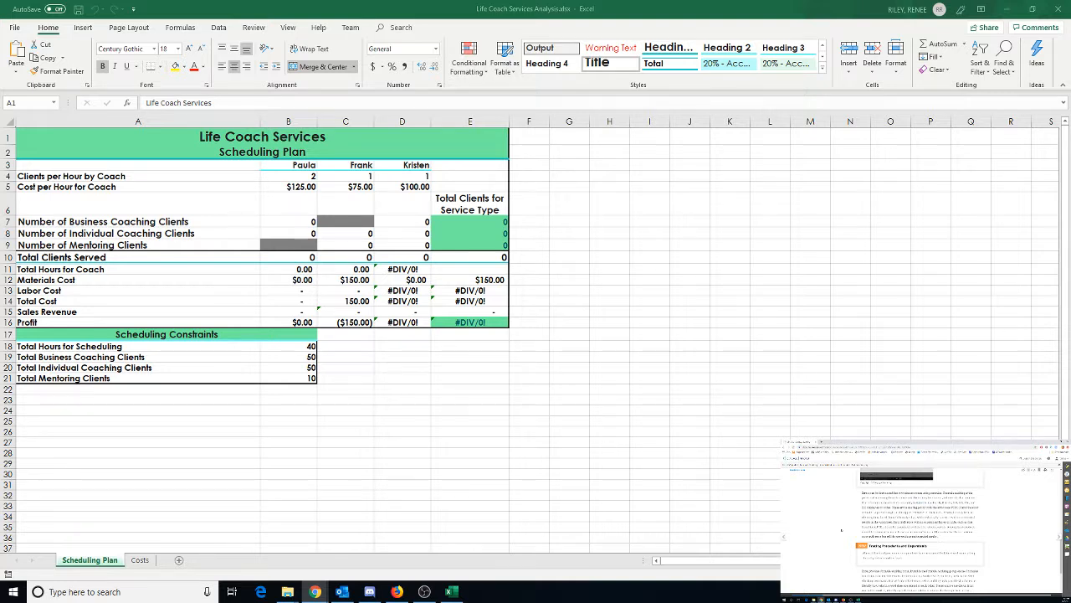
# Step: Check the total hours formula in D11, and trace the precedents and dependents of the sales revenue in C15
pyautogui.click(418, 270)
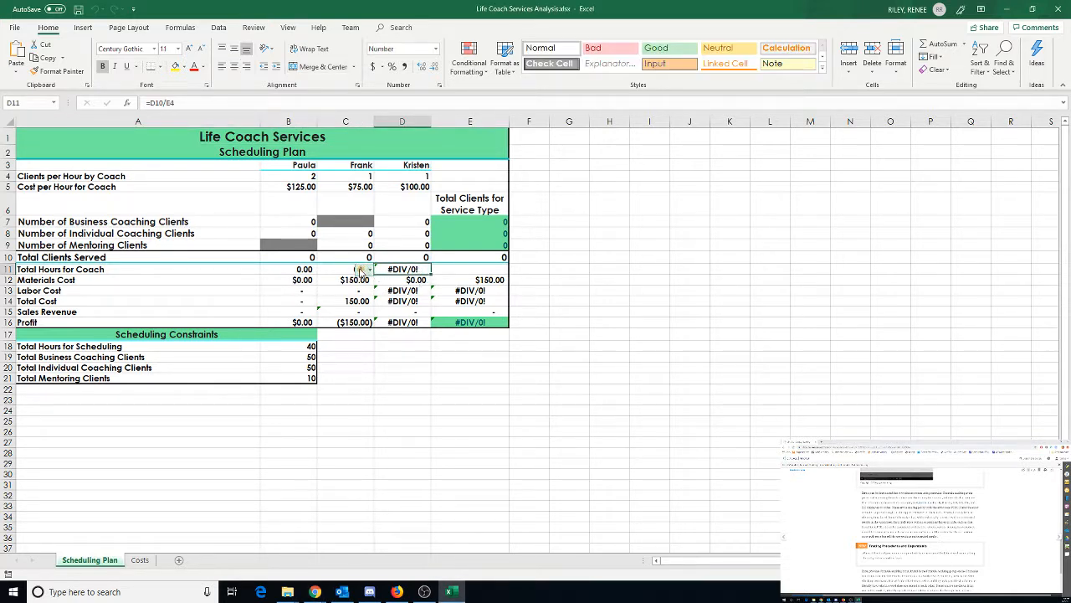
pyautogui.moveTo(367, 271)
pyautogui.click(322, 312)
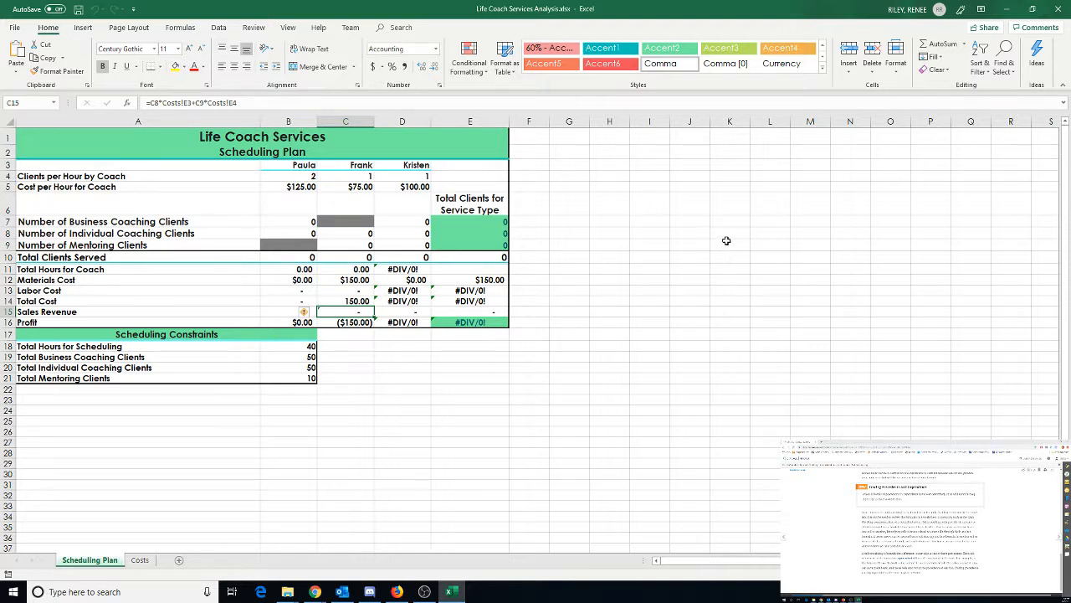
pyautogui.click(172, 28)
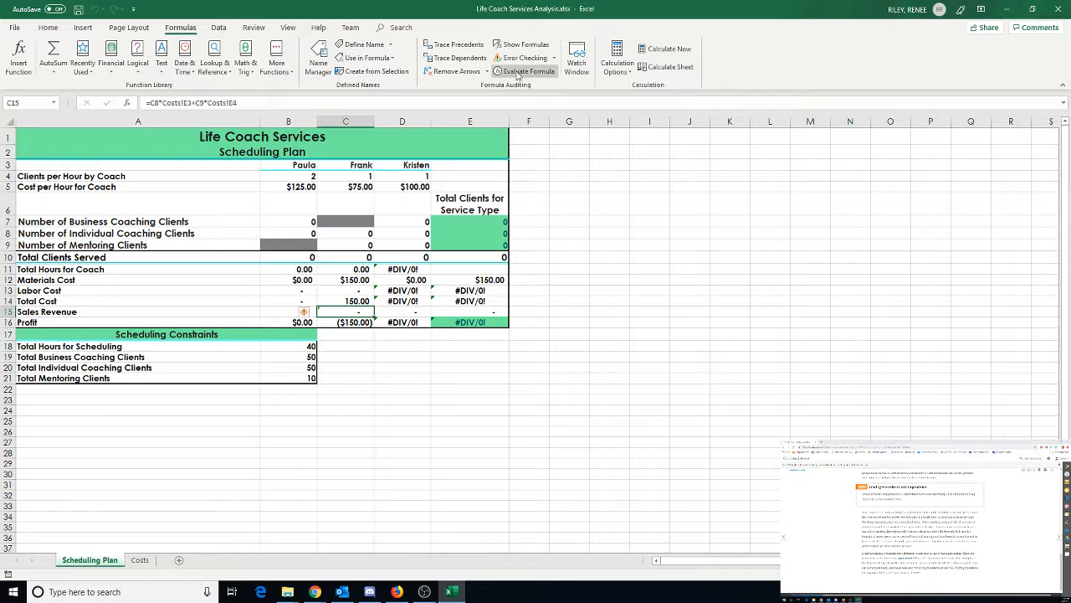
pyautogui.click(470, 46)
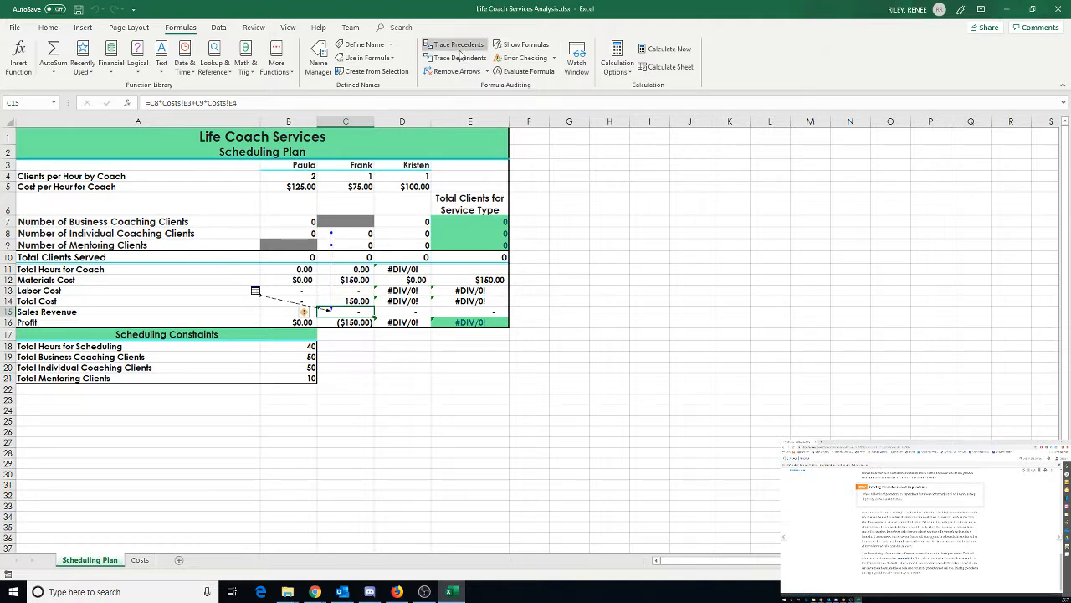
pyautogui.click(461, 57)
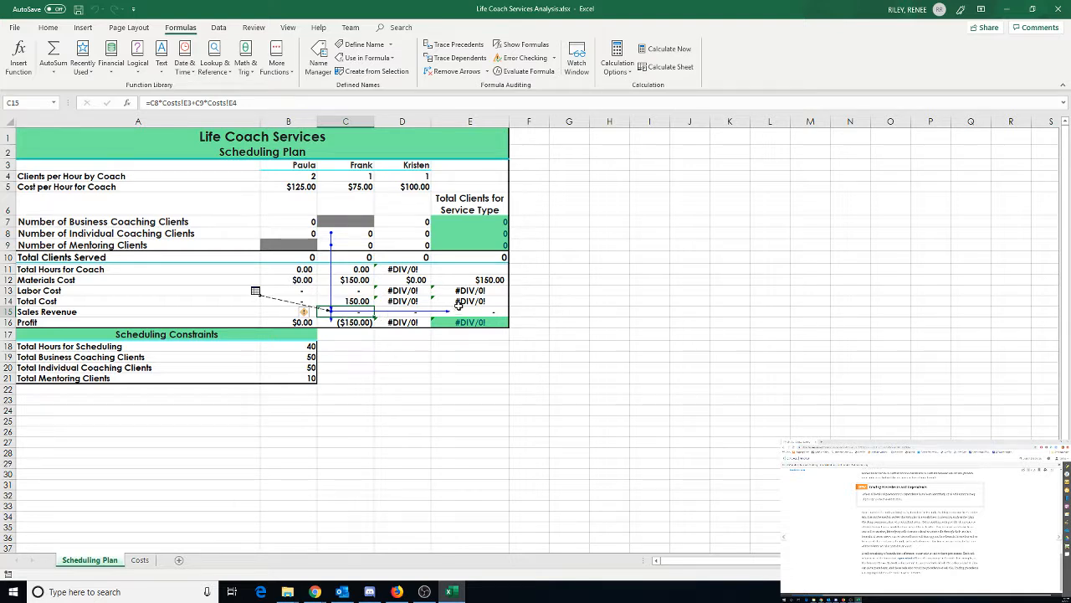
# Step: Show the Scheduling Plan sheet's formulas briefly, and try the Trace Error command on cell C15
pyautogui.click(519, 46)
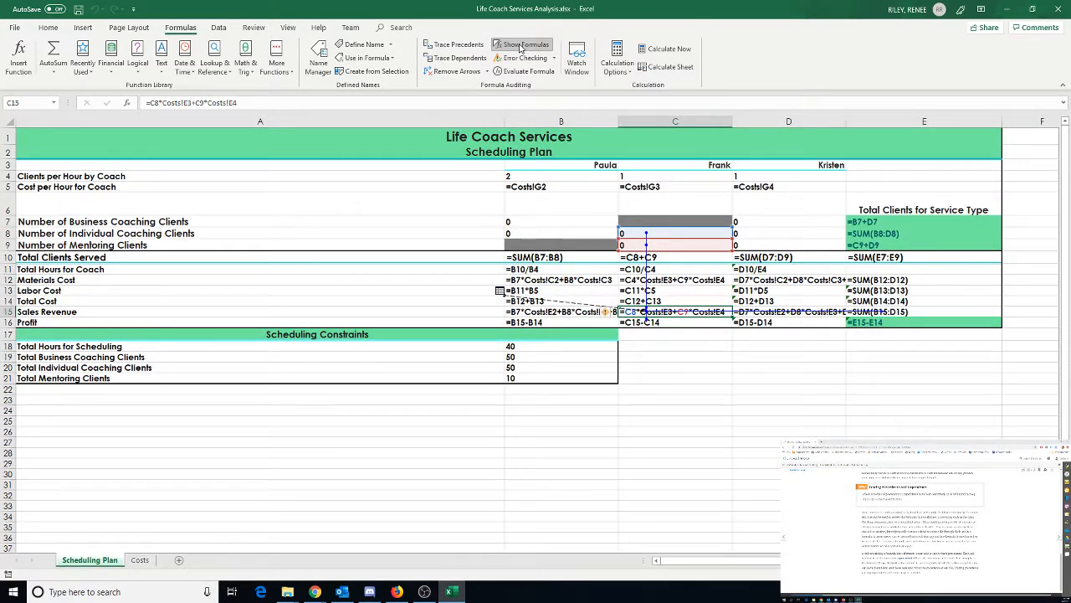
pyautogui.click(520, 46)
pyautogui.click(554, 59)
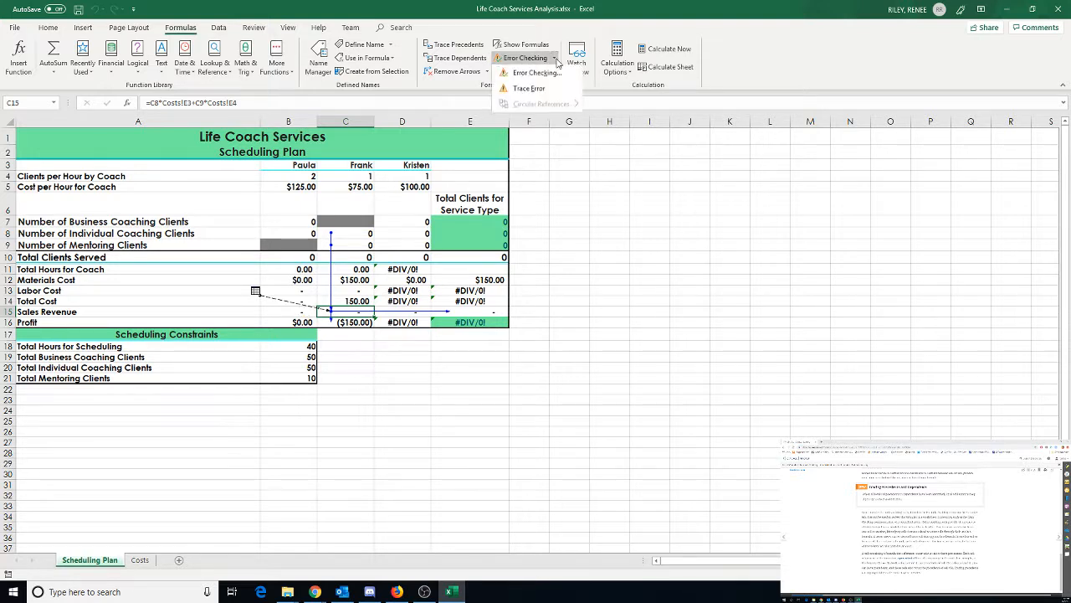
pyautogui.click(534, 88)
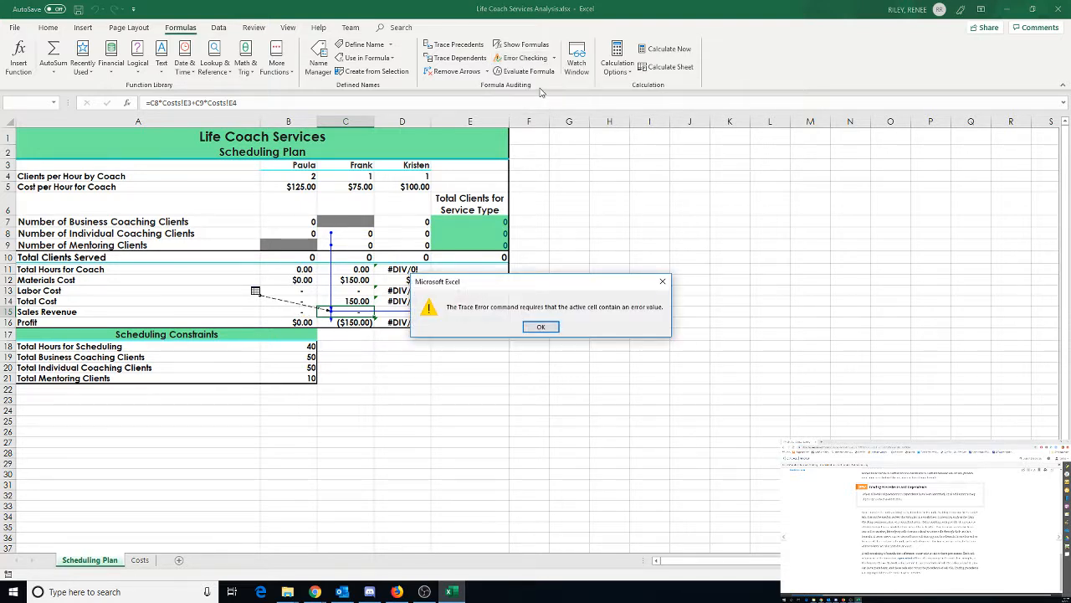
pyautogui.click(541, 327)
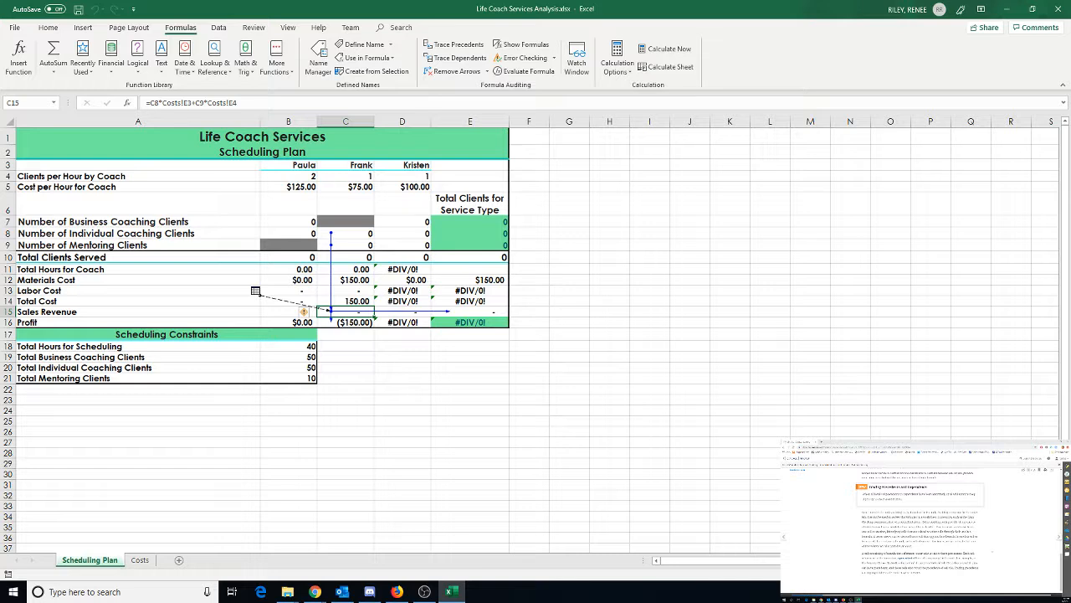
# Step: Consult the textbook's next page and trace the precedents of the total materials cost in cell E12
pyautogui.click(1058, 537)
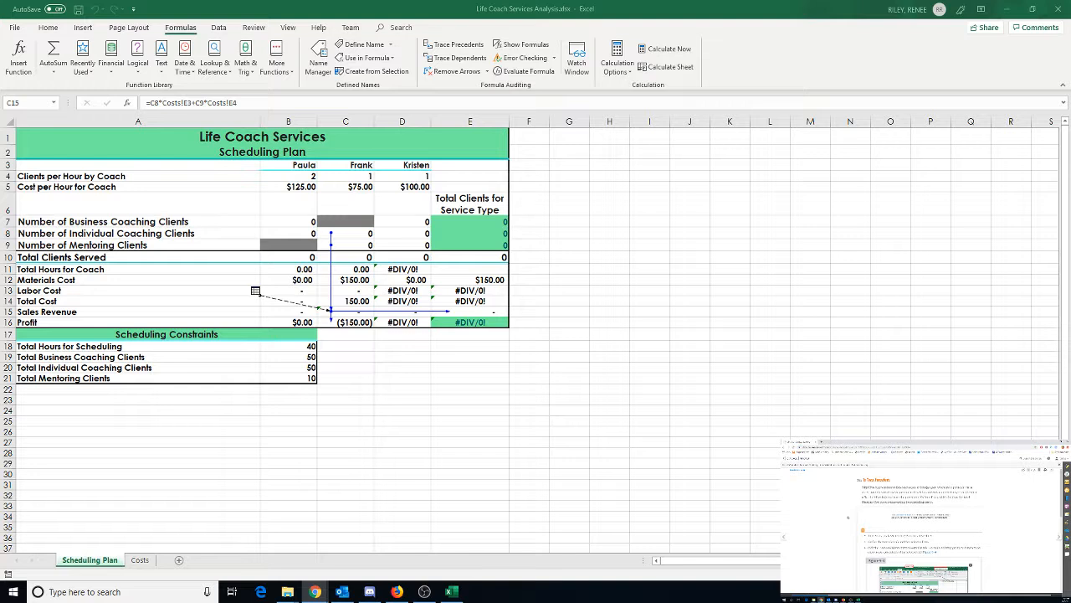
pyautogui.scroll(-3, 813, 518)
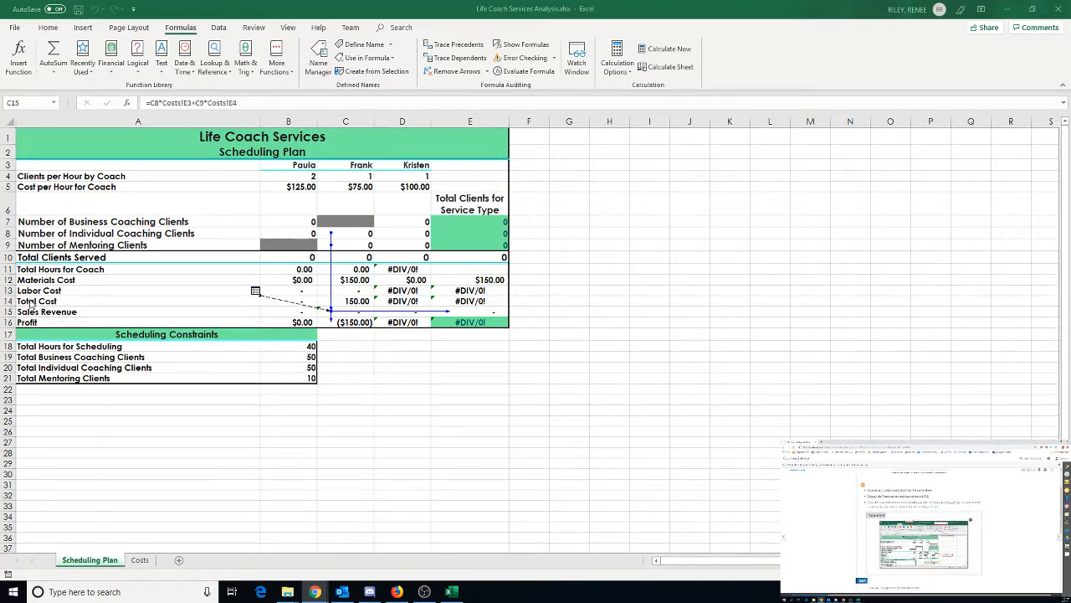
pyautogui.click(399, 281)
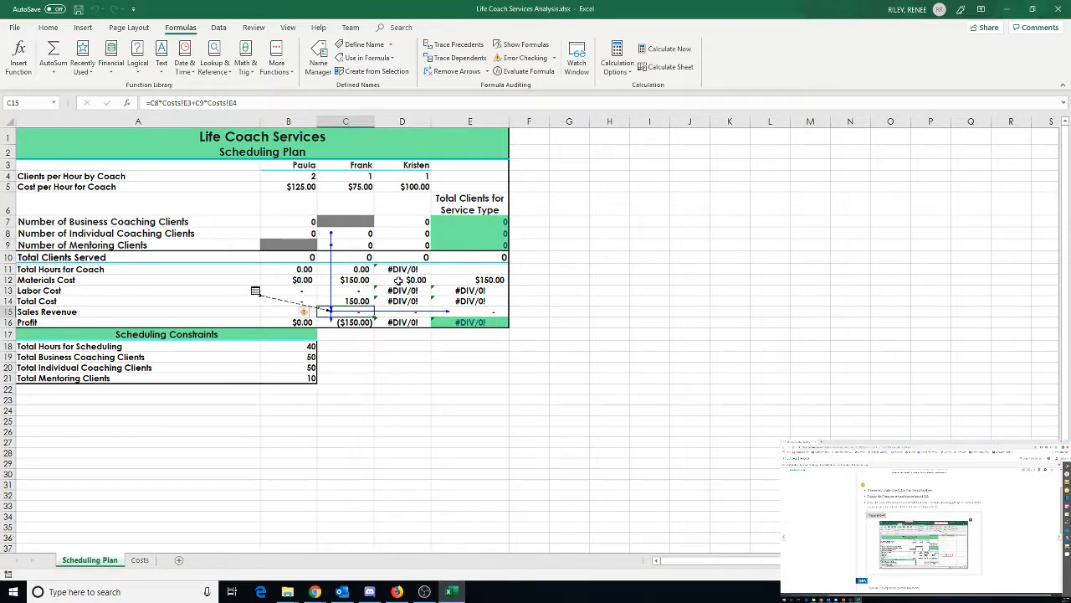
pyautogui.click(458, 280)
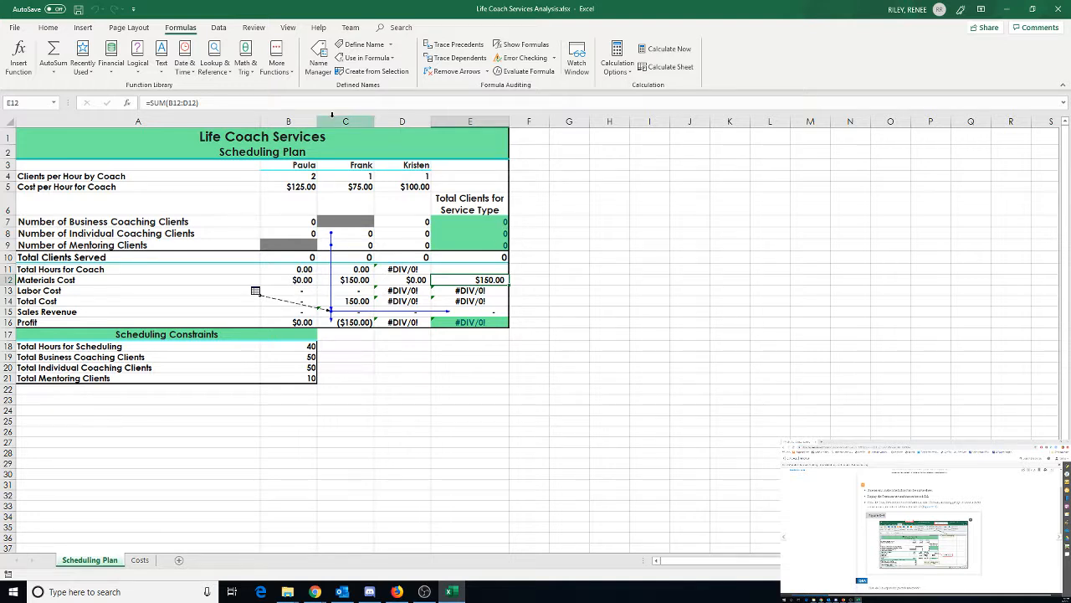
pyautogui.click(457, 48)
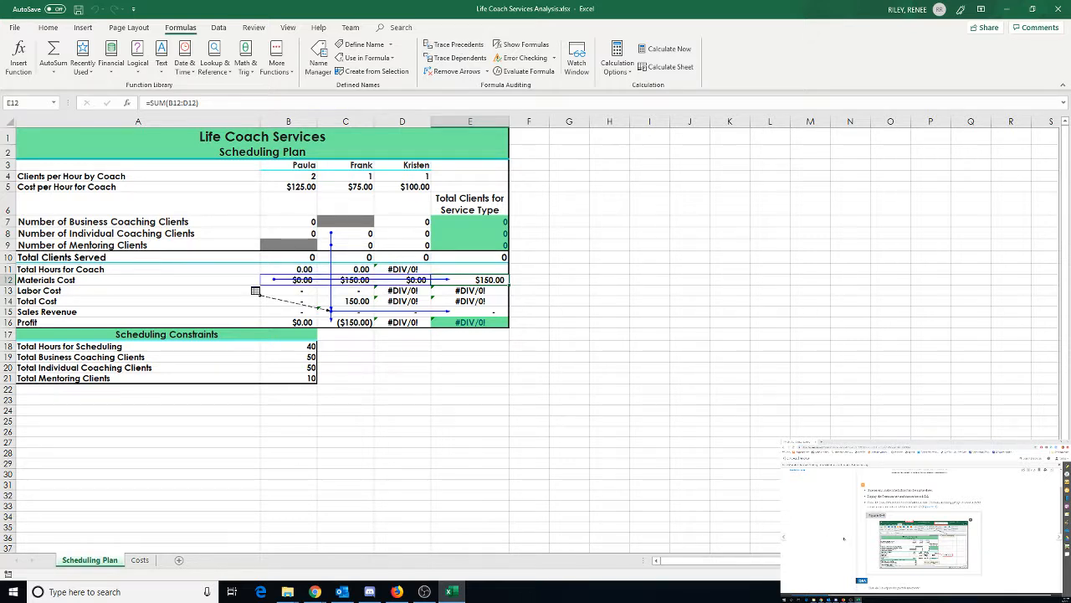
# Step: Read on in the textbook instructions and remove all tracer arrows from the Scheduling Plan sheet
pyautogui.scroll(-3, 844, 538)
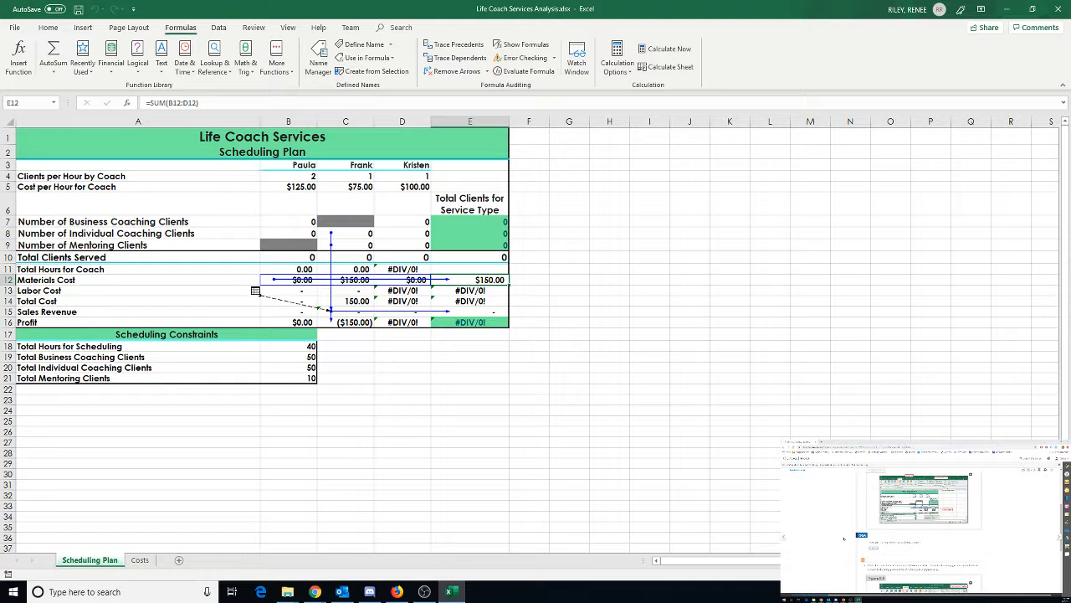
pyautogui.scroll(-3, 844, 539)
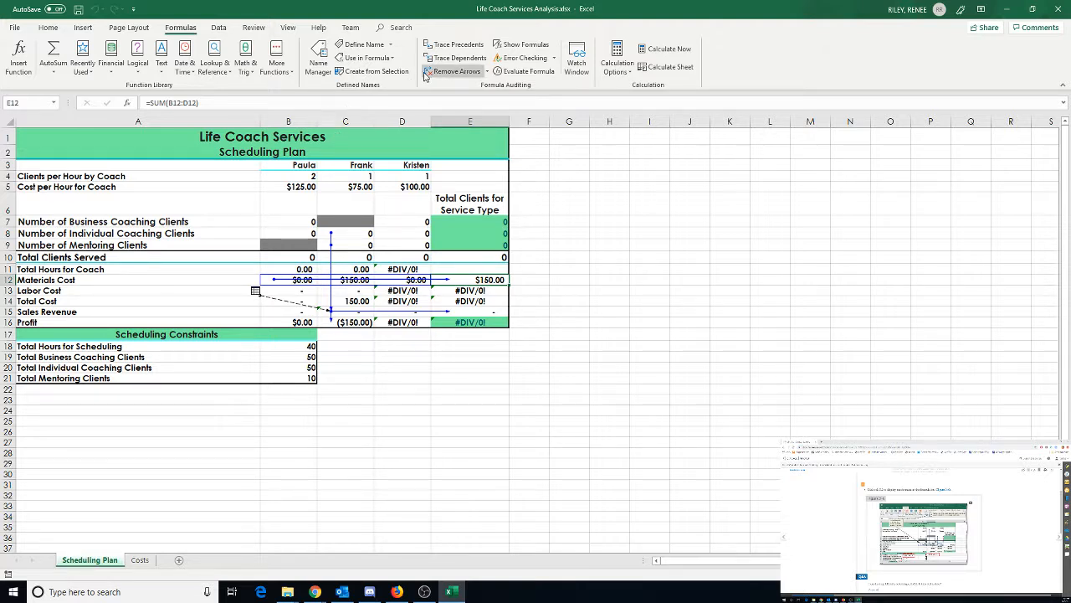
pyautogui.click(455, 73)
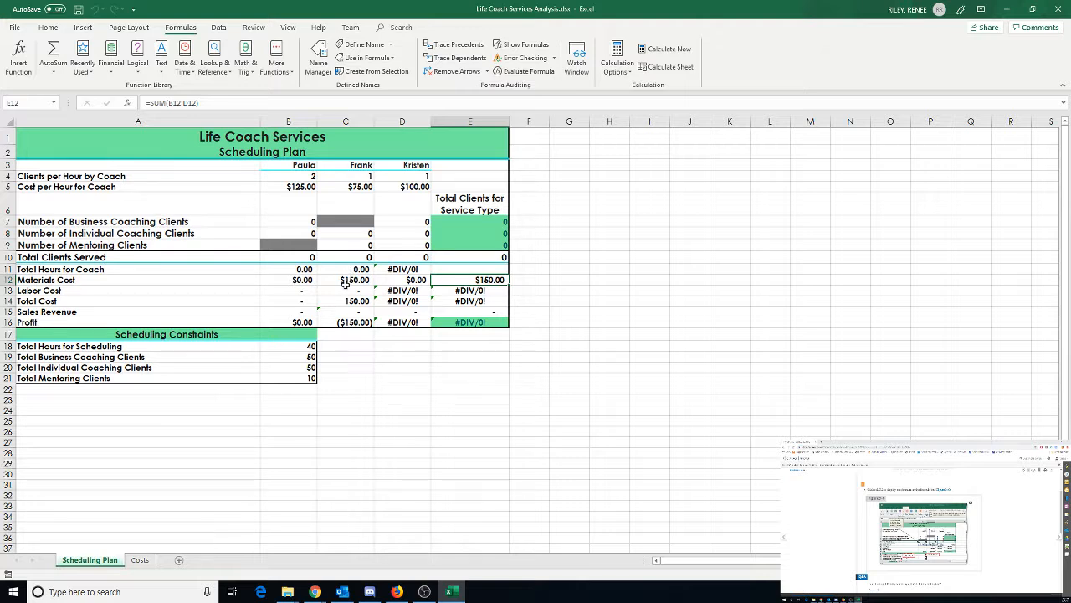
# Step: Trace the dependents and precedents of the materials cost in cell C12, and move on to the next textbook instructions
pyautogui.click(346, 280)
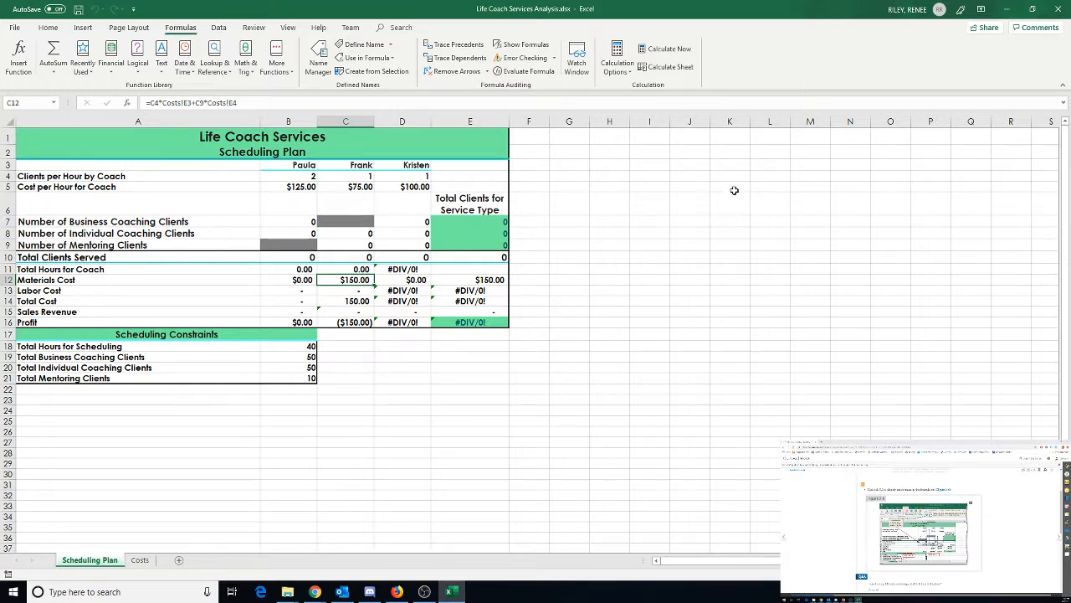
pyautogui.click(459, 58)
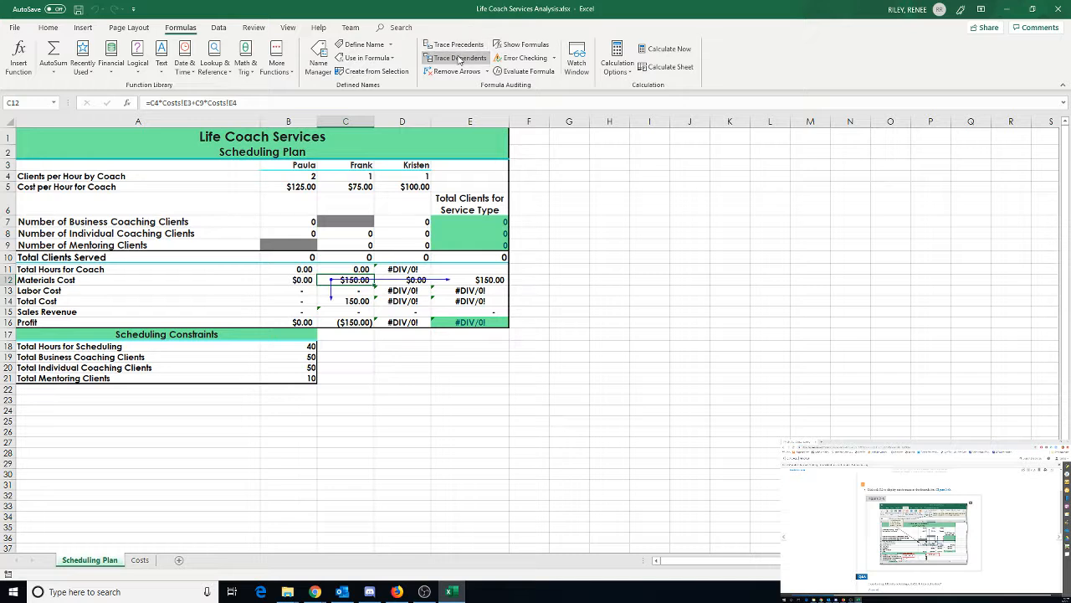
pyautogui.click(457, 45)
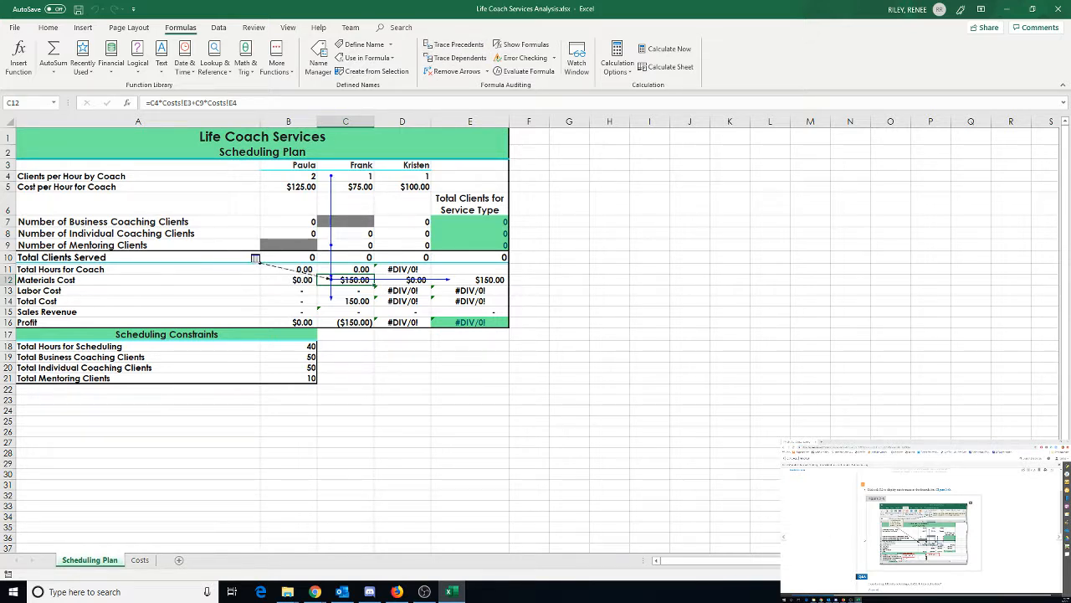
pyautogui.scroll(-4, 920, 528)
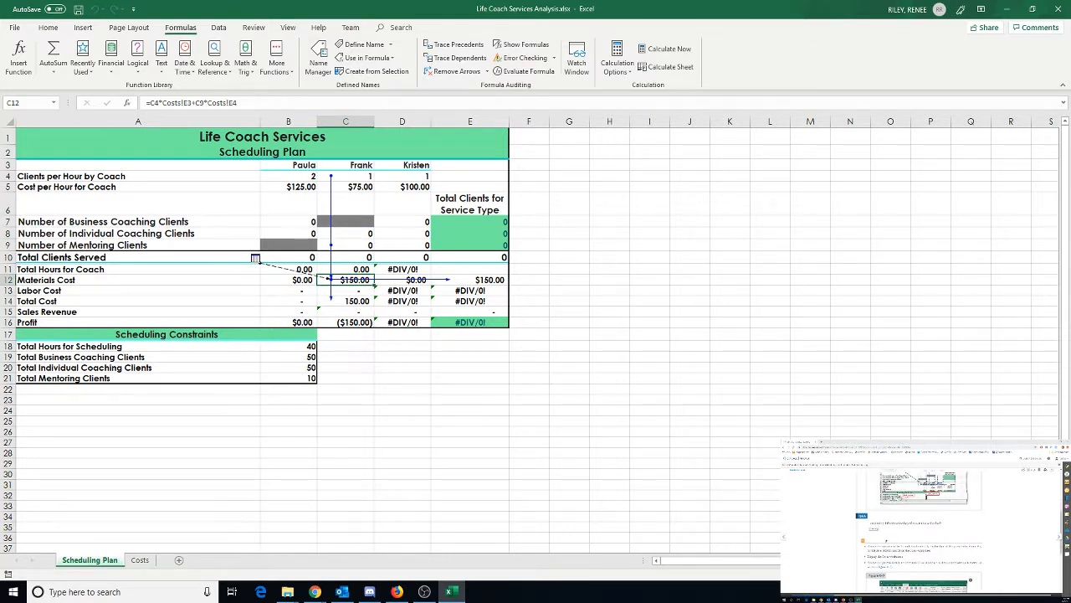
# Step: Read on in the textbook and examine the Costs sheet's price and material cost columns against the formula in Scheduling Plan cell C12
pyautogui.scroll(-5, 885, 540)
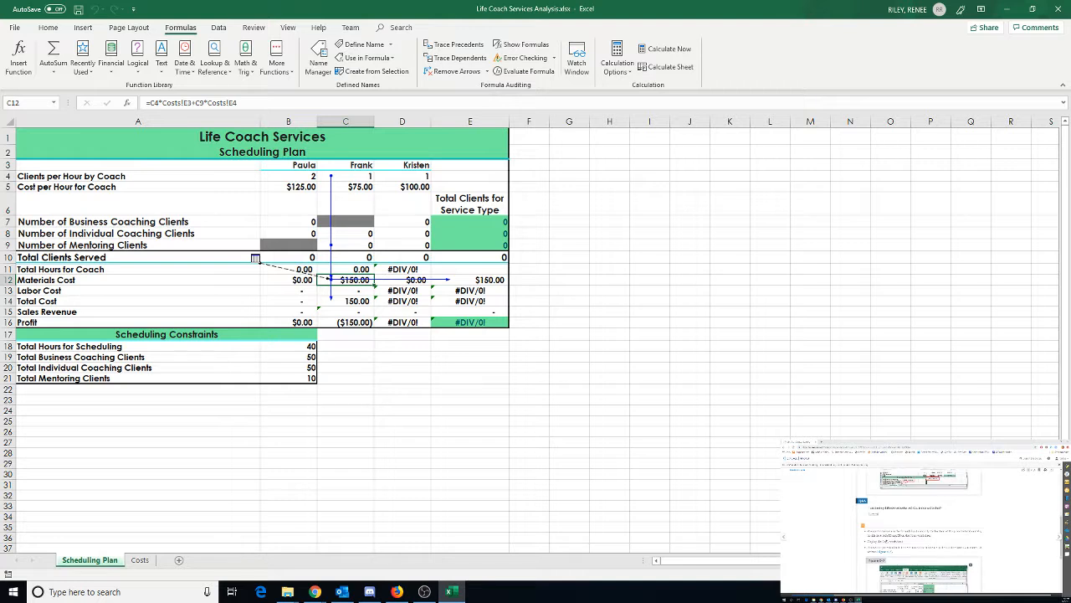
pyautogui.scroll(-3, 920, 528)
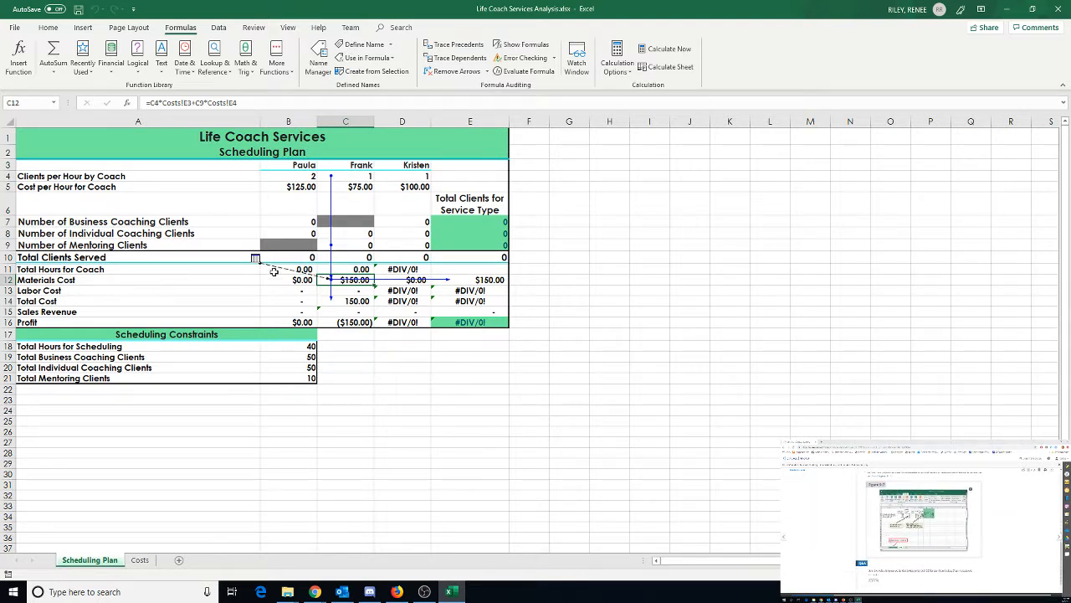
pyautogui.click(139, 560)
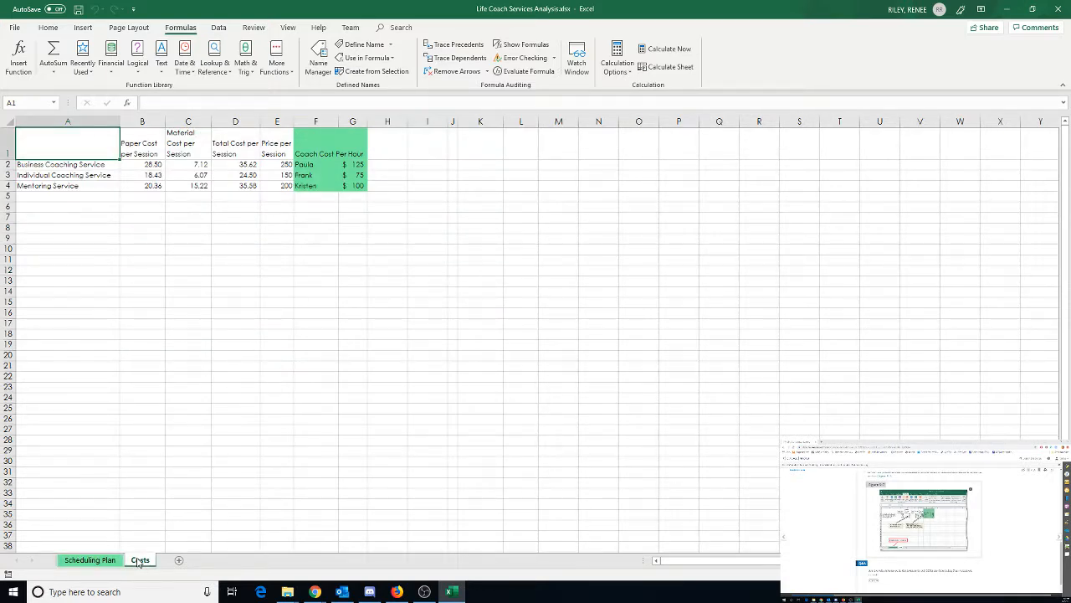
pyautogui.click(83, 560)
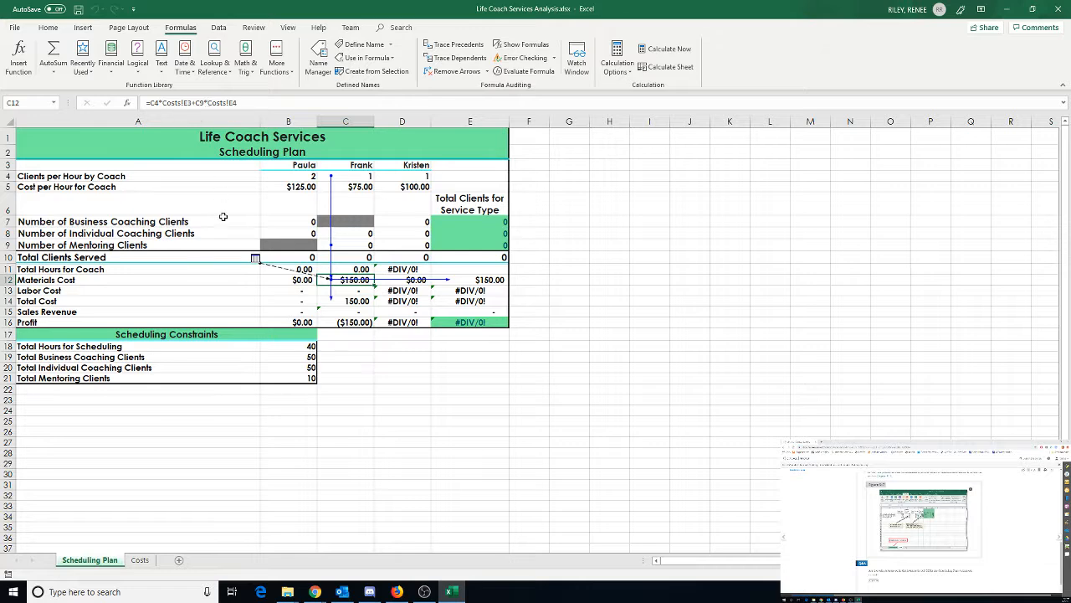
pyautogui.click(140, 559)
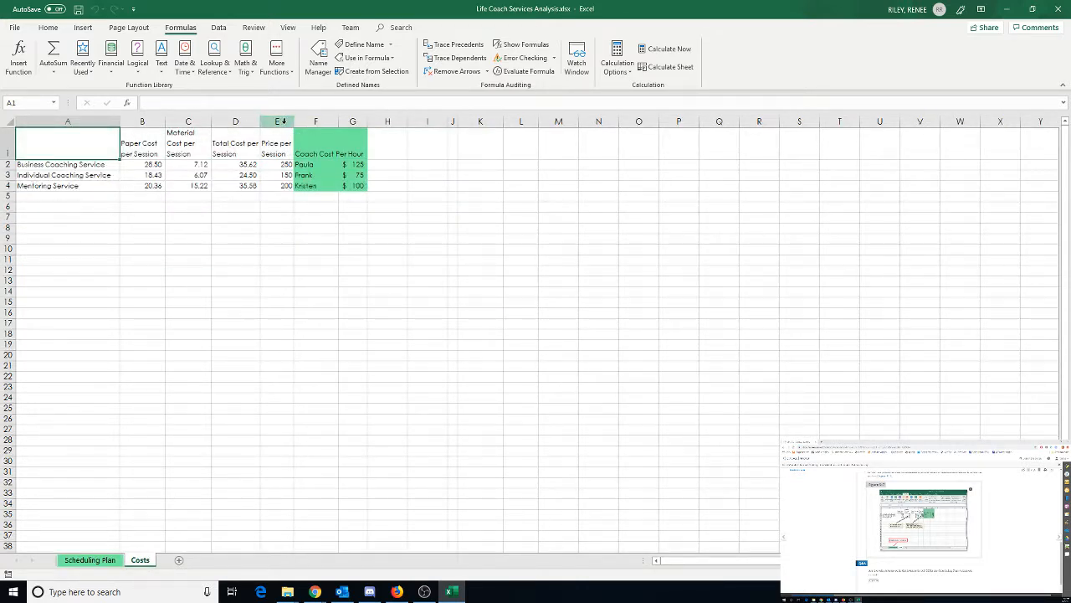
pyautogui.click(282, 175)
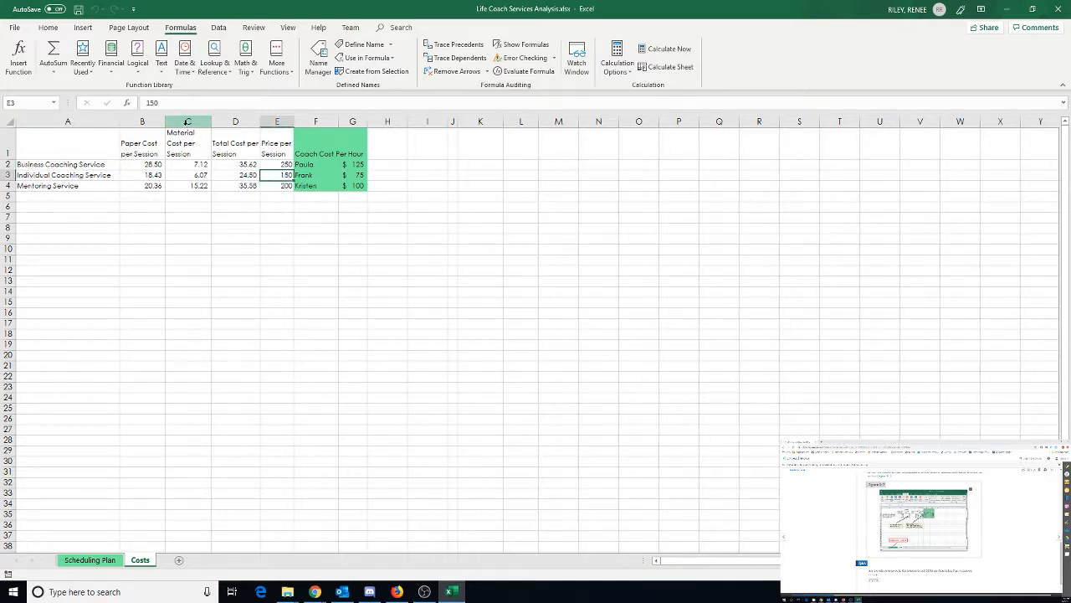
pyautogui.click(193, 241)
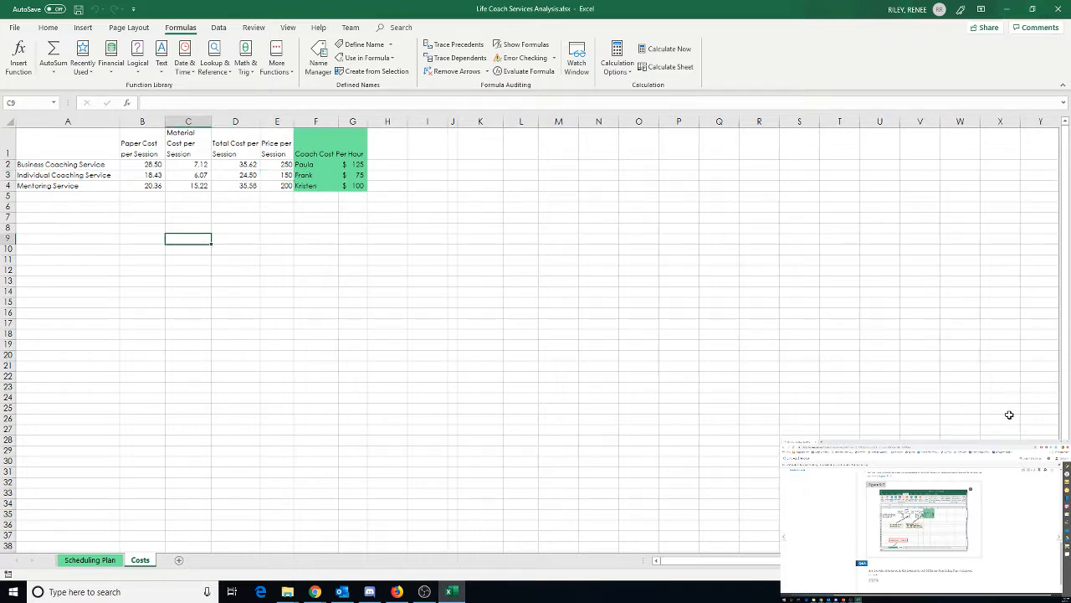
# Step: Review the textbook instructions up to the formula correction and remove all tracer arrows from the Scheduling Plan sheet
pyautogui.scroll(-1, 921, 552)
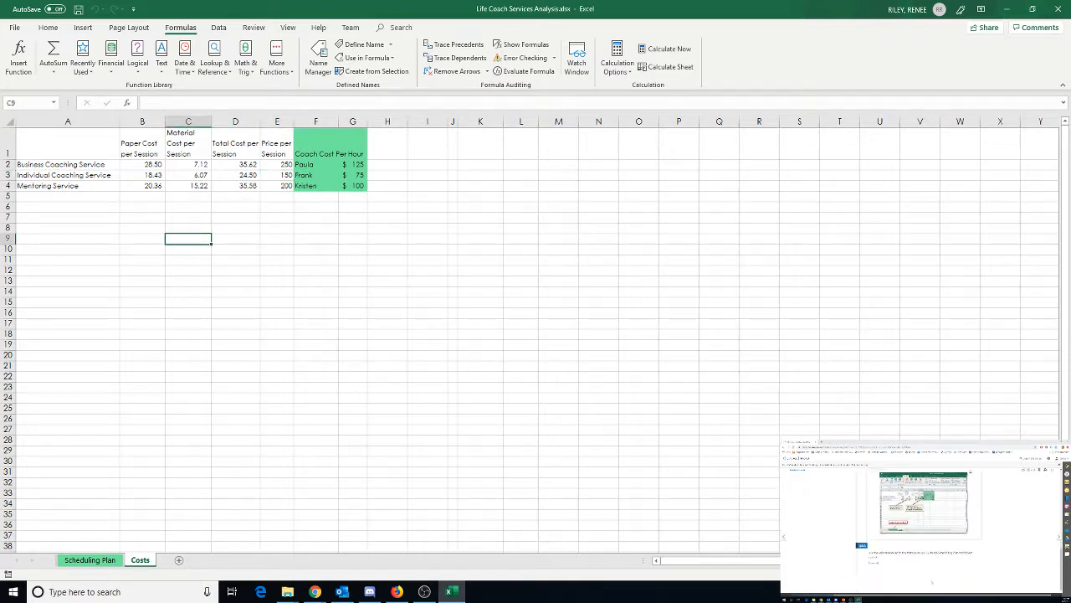
pyautogui.scroll(5, 921, 519)
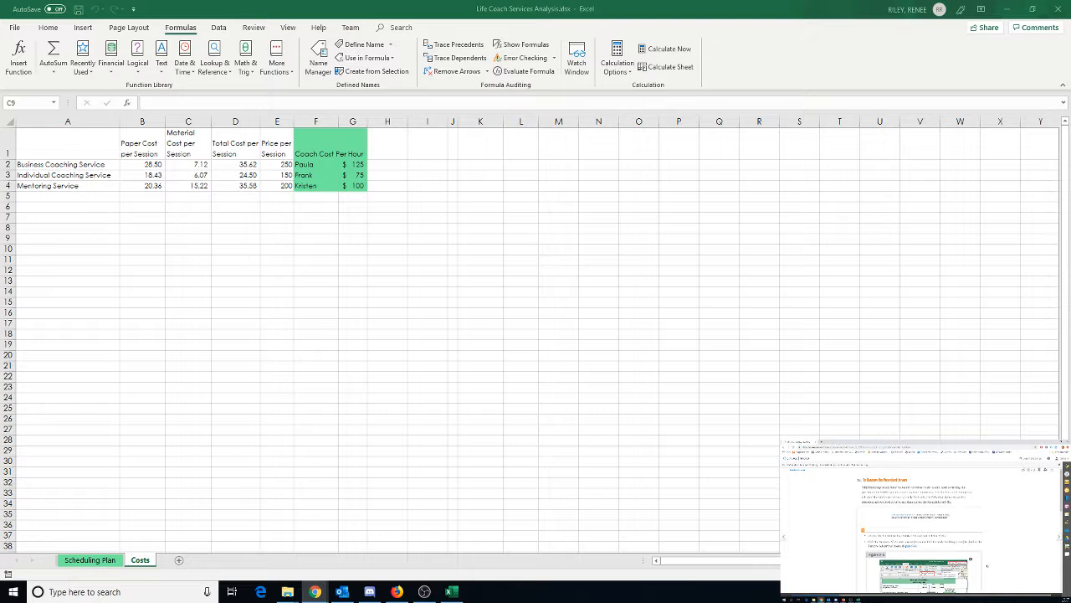
pyautogui.scroll(-5, 987, 566)
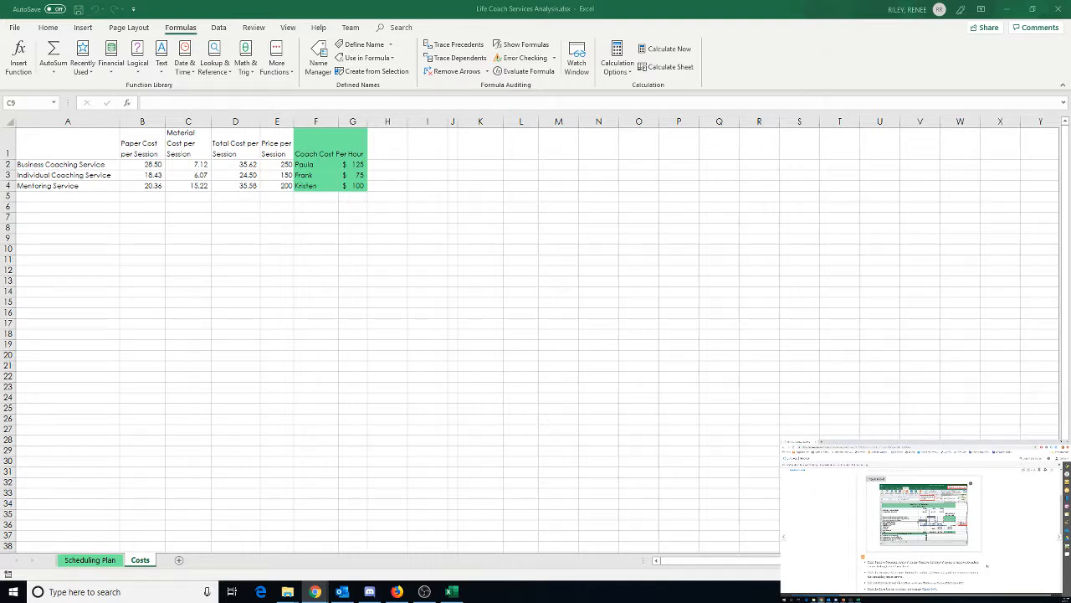
pyautogui.scroll(-3, 987, 565)
pyautogui.scroll(-2, 987, 566)
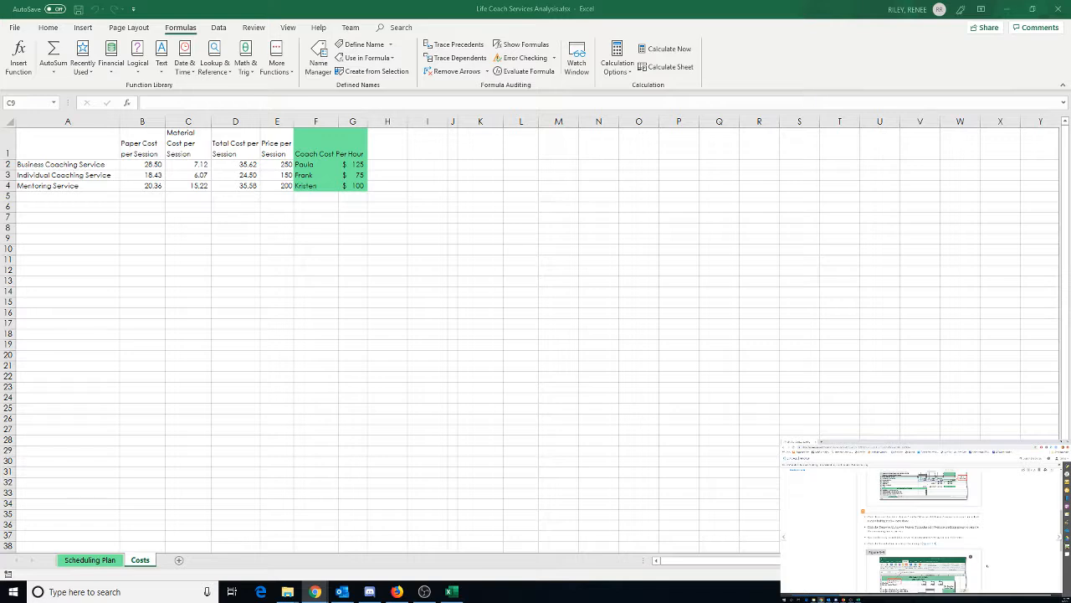
pyautogui.scroll(-1, 987, 566)
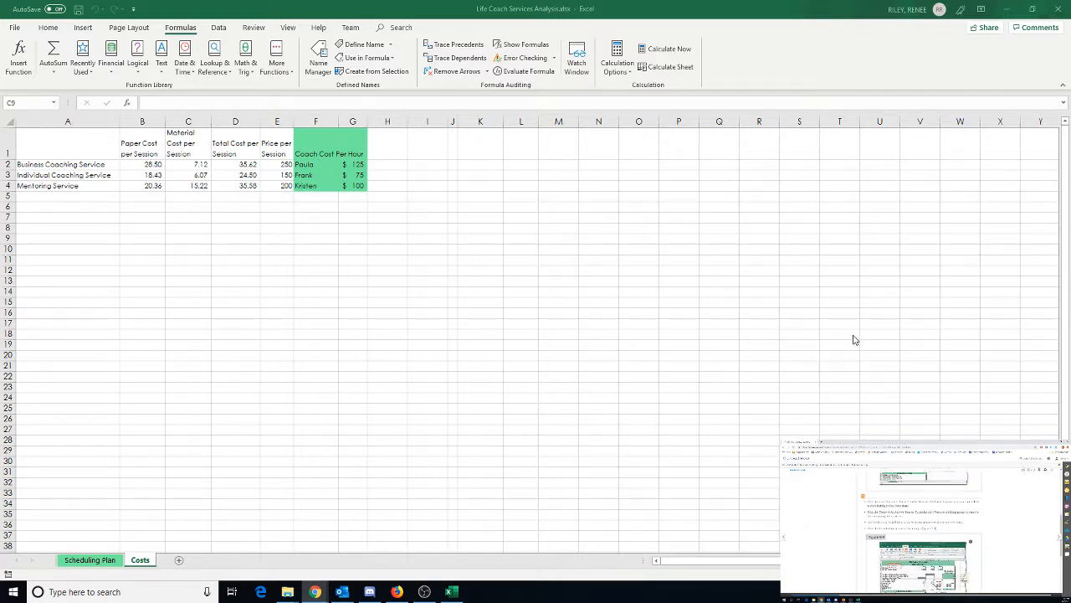
pyautogui.click(92, 560)
pyautogui.click(92, 561)
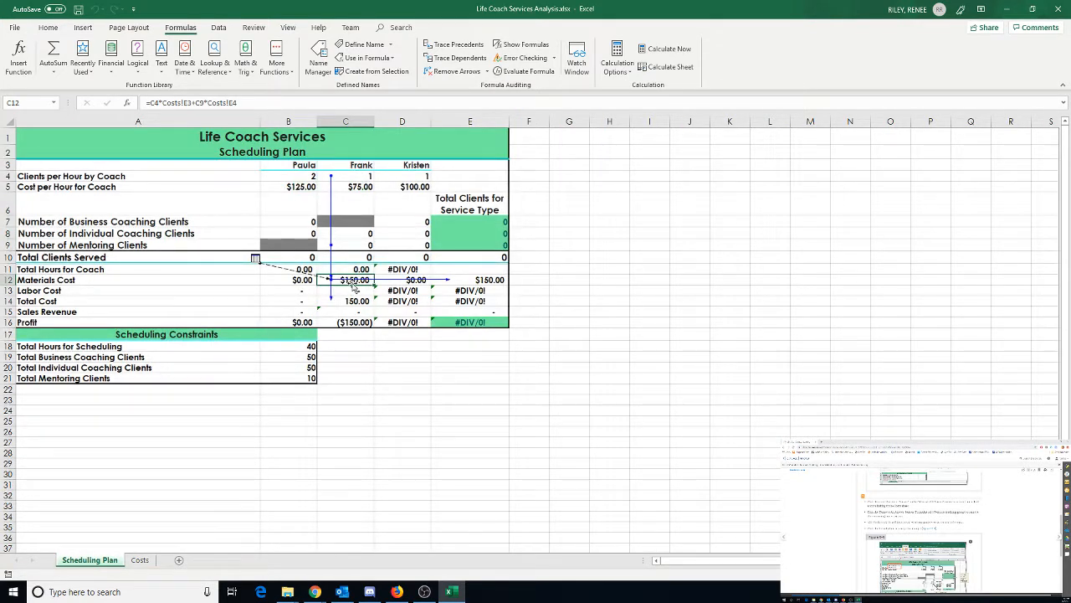
pyautogui.click(449, 74)
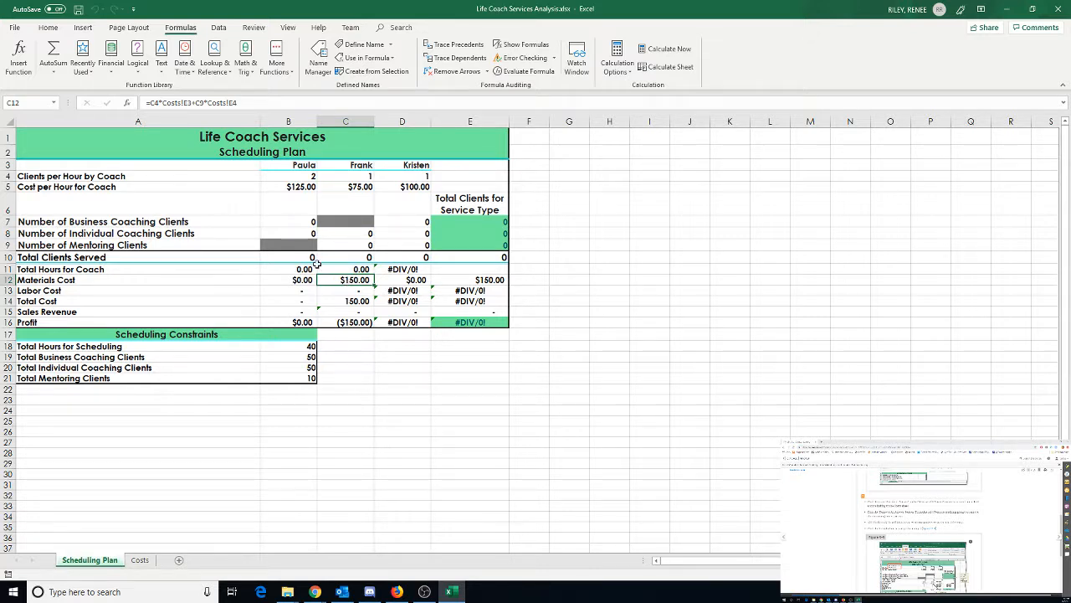
# Step: Correct the materials cost formula in cell C12 to =C8*Costs!C3+C9*Costs!C4
pyautogui.click(155, 103)
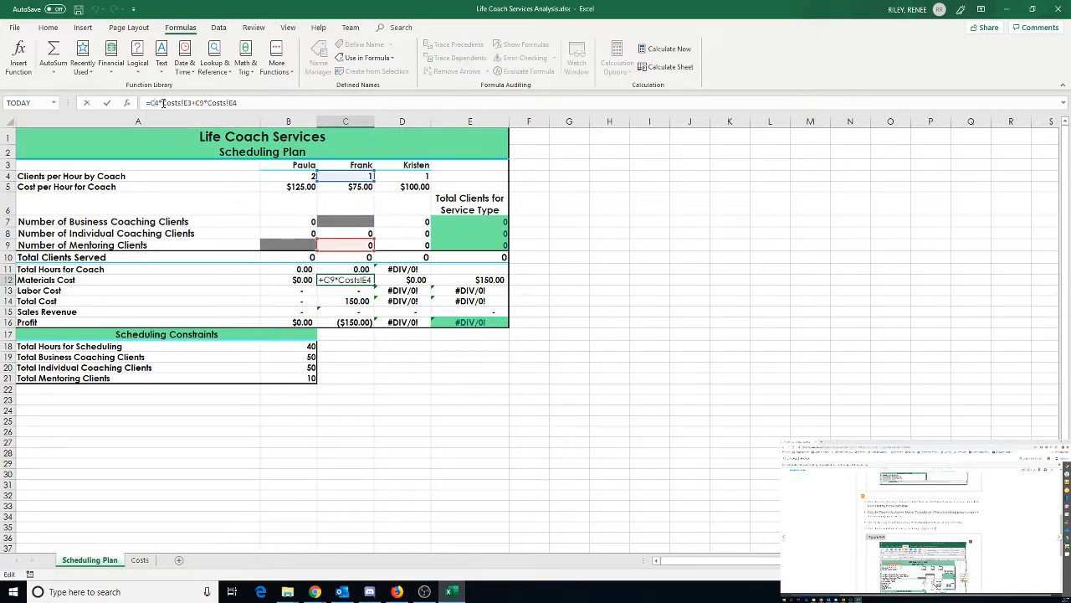
pyautogui.press('BackSpace')
pyautogui.write('8')
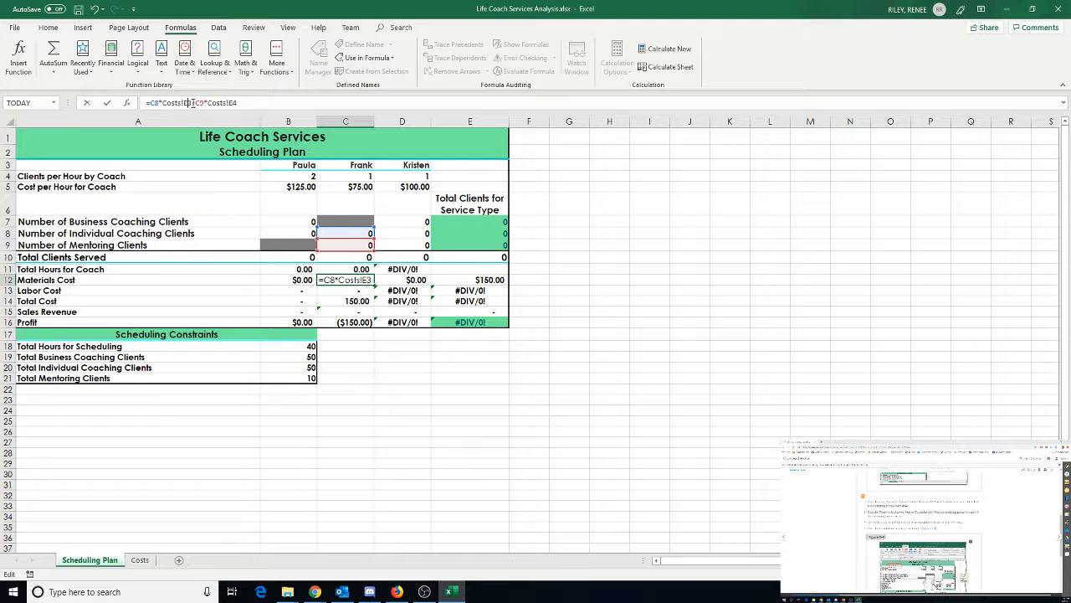
pyautogui.press('BackSpace')
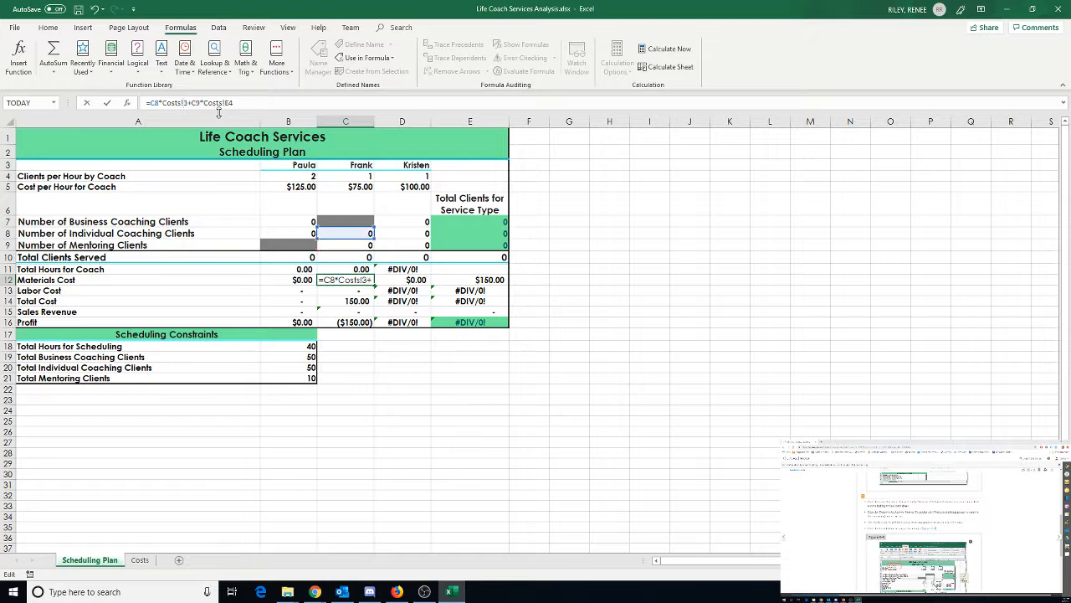
pyautogui.write('C')
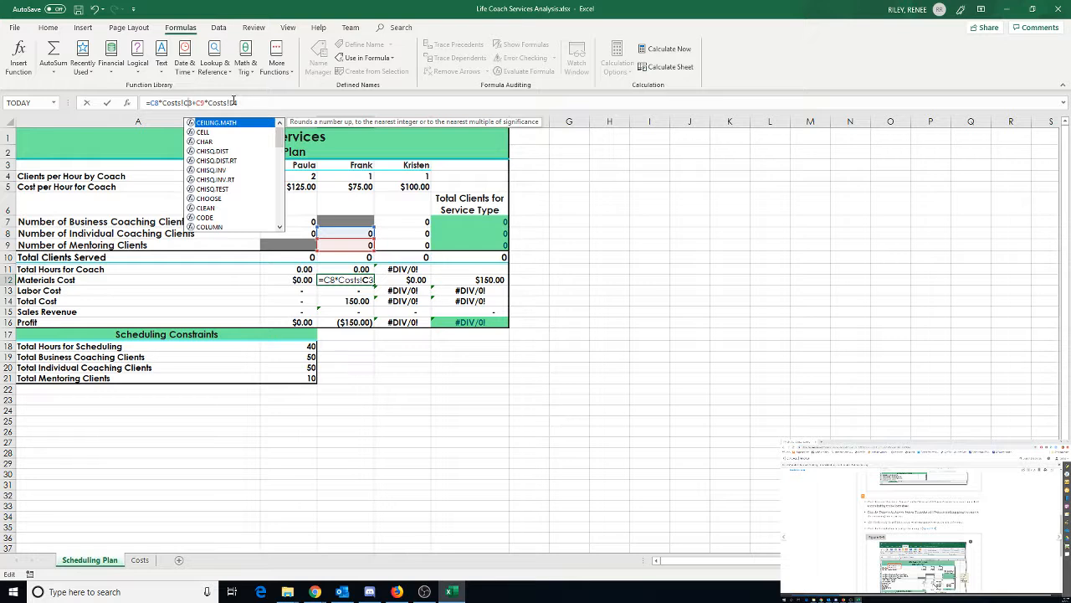
pyautogui.click(234, 102)
pyautogui.press('BackSpace')
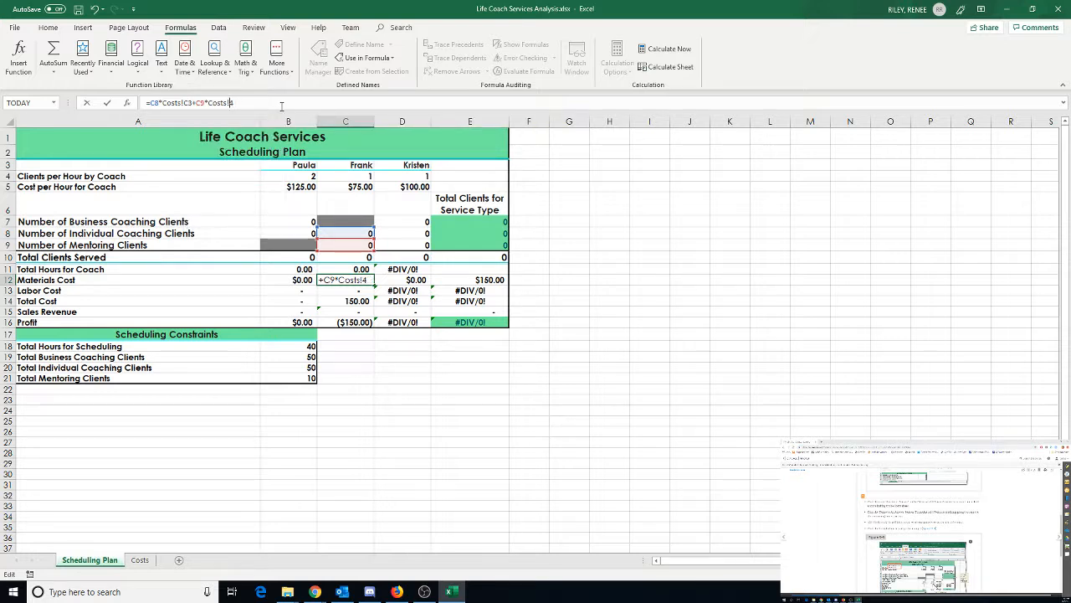
pyautogui.write('C')
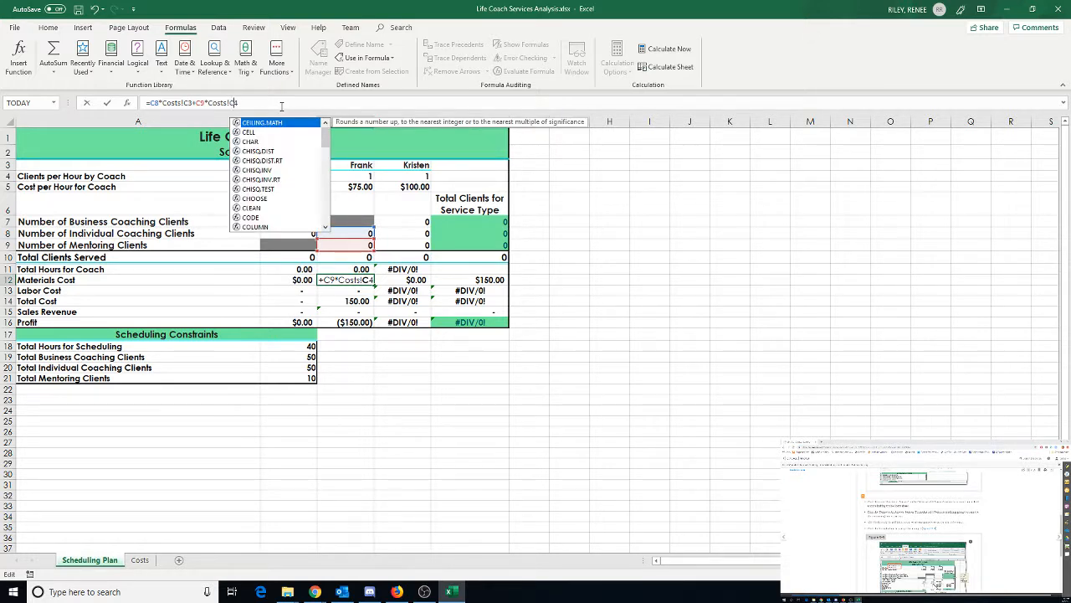
pyautogui.press('Return')
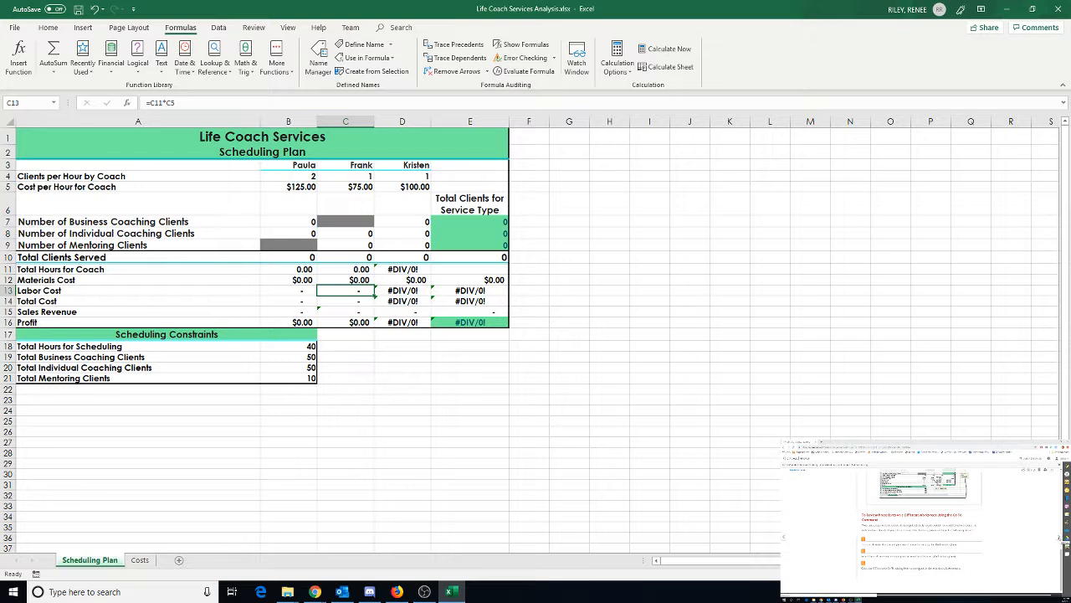
# Step: Consult the textbook's Trace Dependents section and trace all levels of dependents of the business coaching clients value in cell D7
pyautogui.scroll(-5, 921, 515)
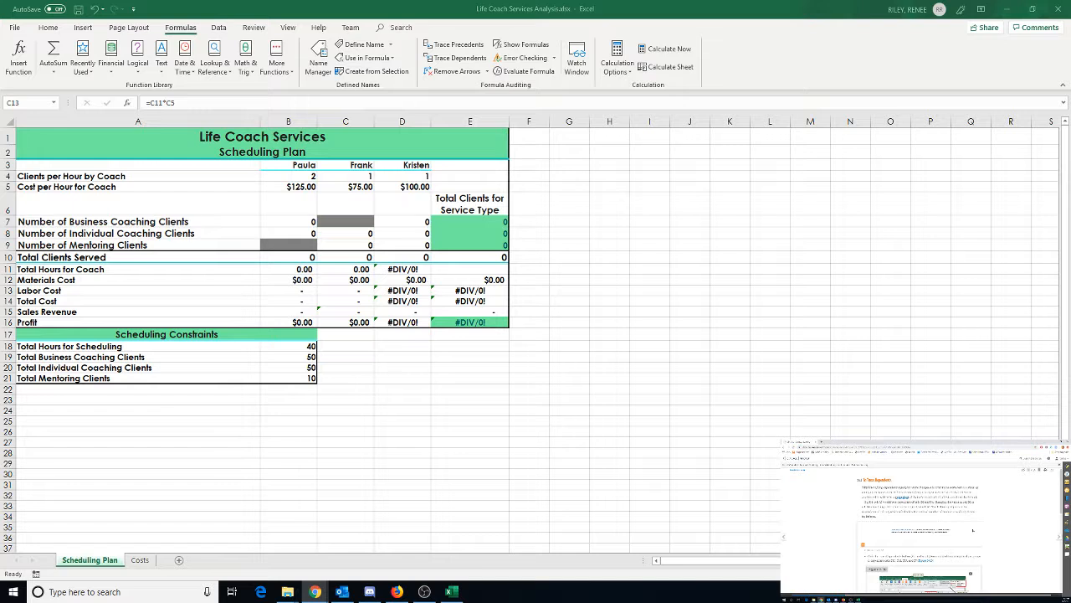
pyautogui.scroll(-3, 973, 530)
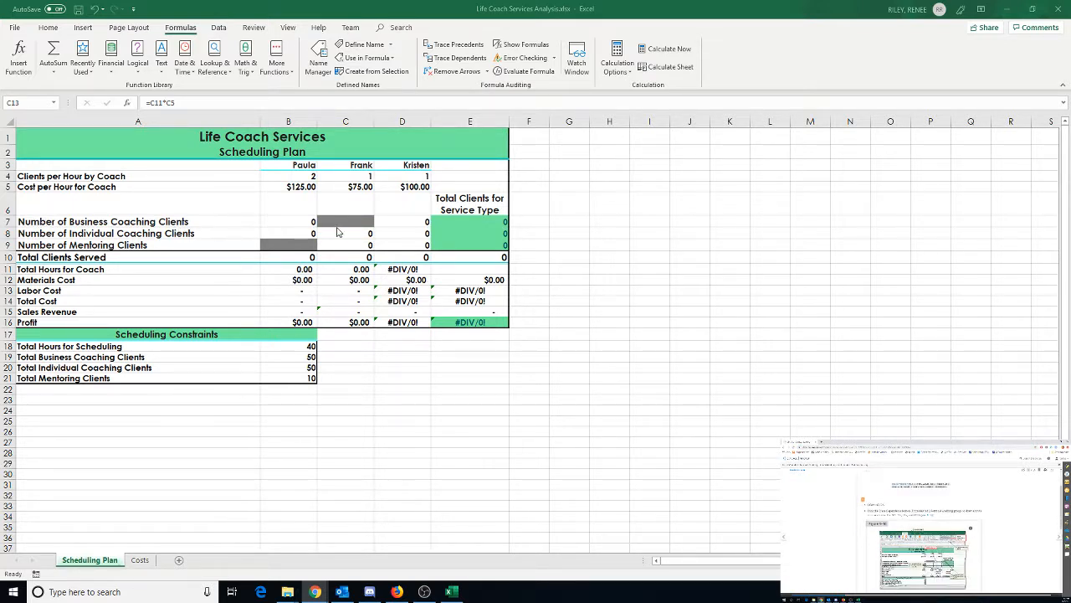
pyautogui.click(396, 220)
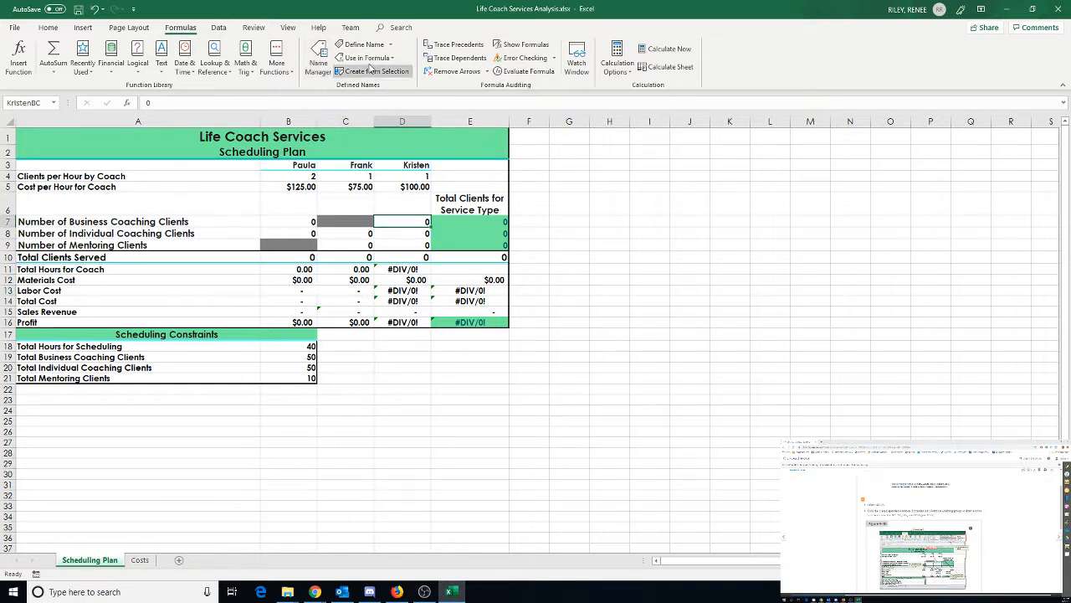
pyautogui.click(455, 57)
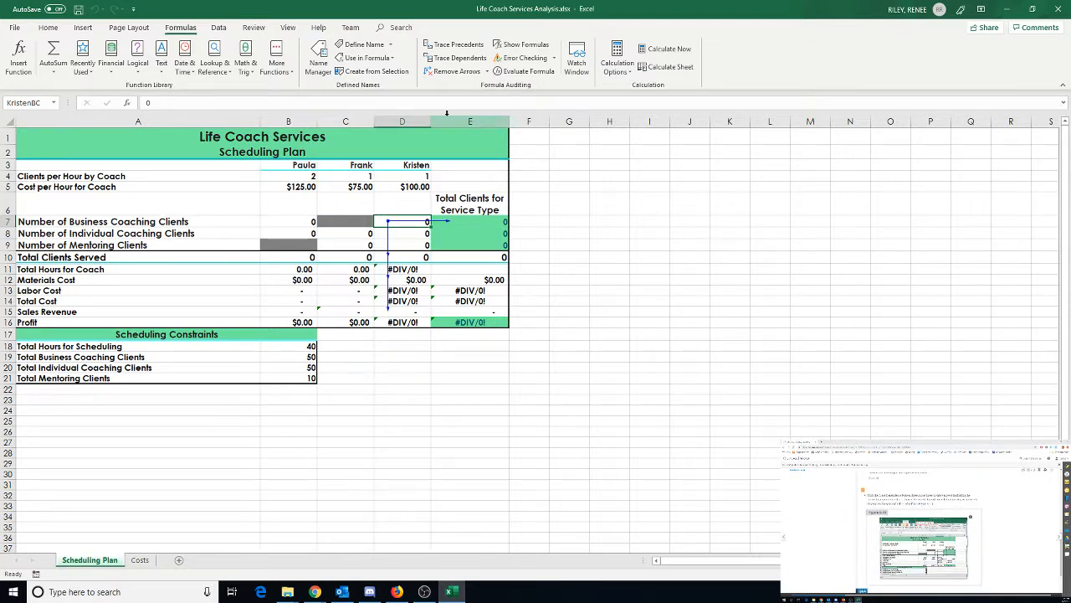
pyautogui.click(452, 59)
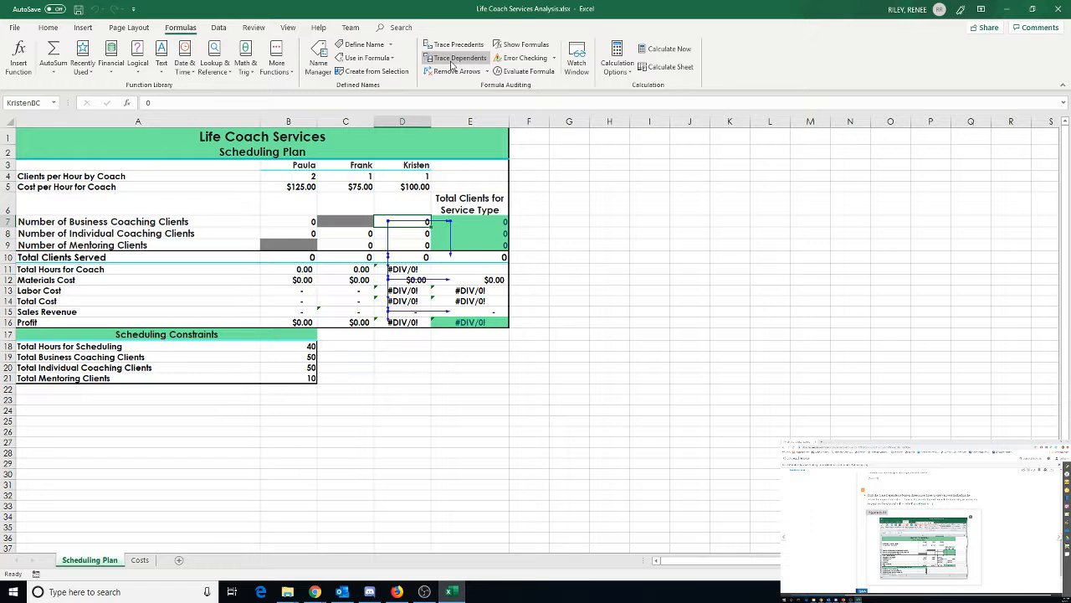
pyautogui.click(452, 58)
pyautogui.click(452, 58)
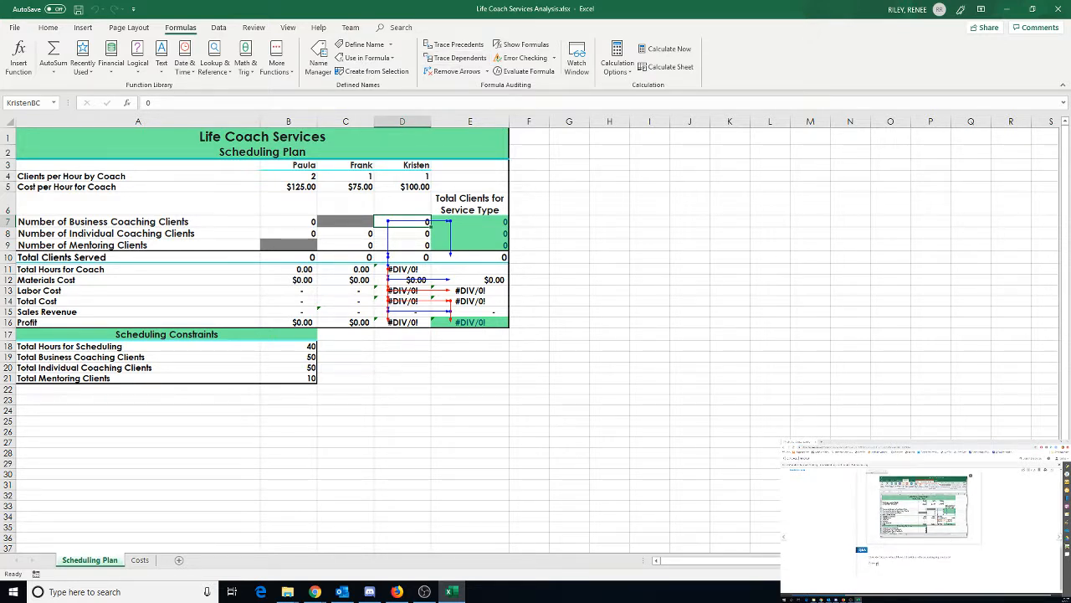
# Step: Reveal the textbook's Q&A answer, move on to its next section, and remove the dependent arrows from the Scheduling Plan sheet
pyautogui.click(919, 567)
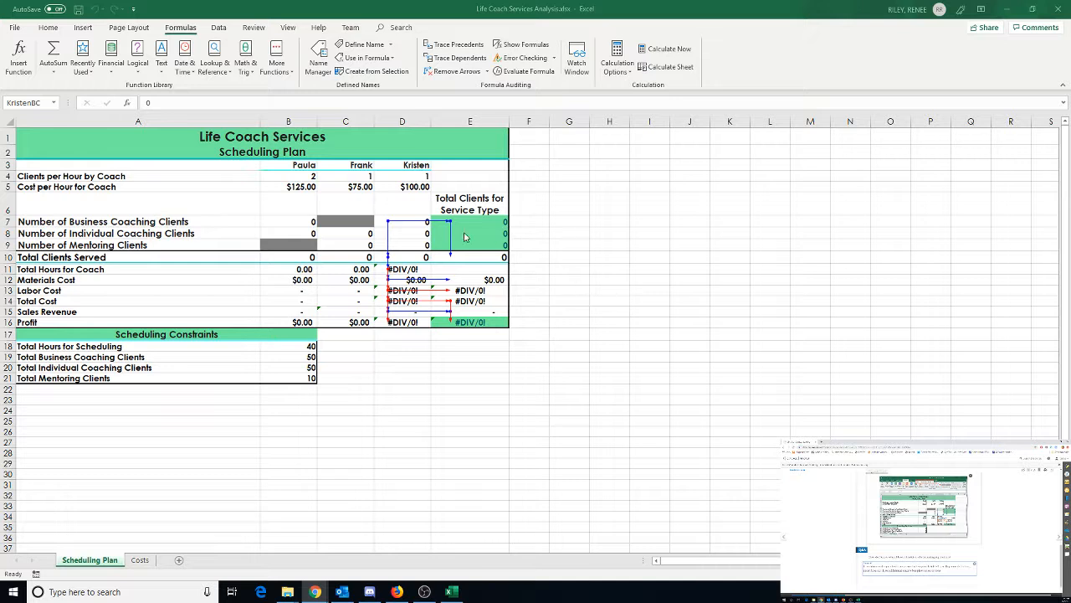
pyautogui.click(456, 59)
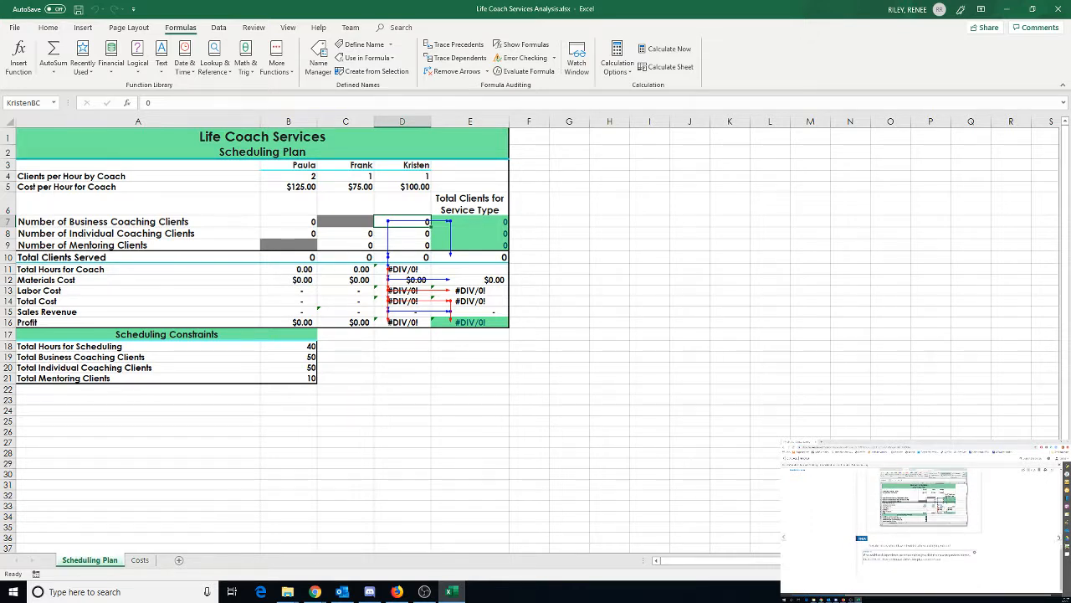
pyautogui.hotkey('alt', 'Tab')
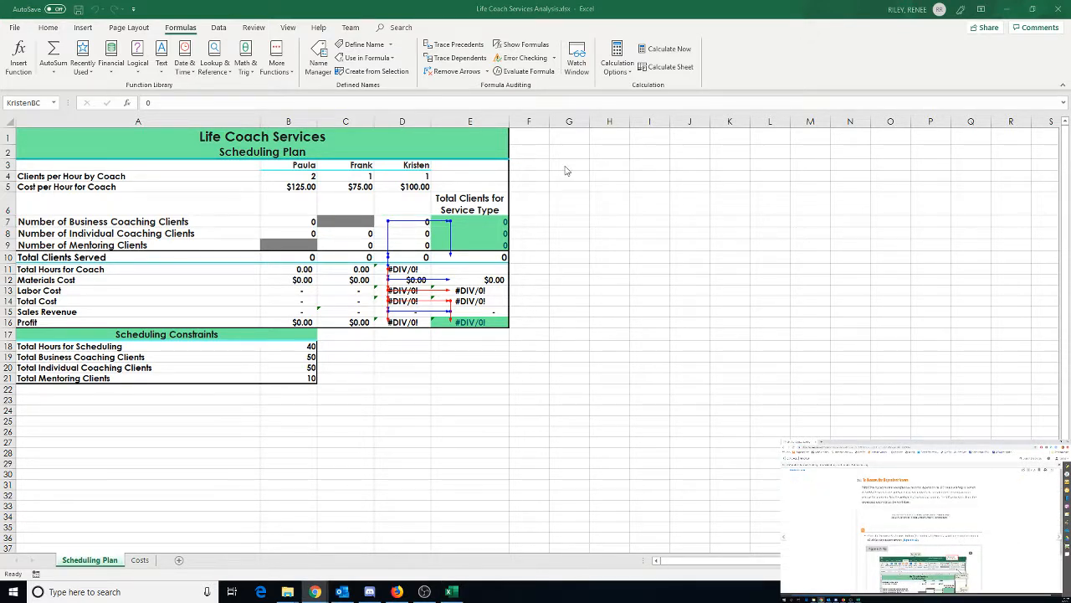
pyautogui.hotkey('alt', 'Tab')
pyautogui.click(466, 75)
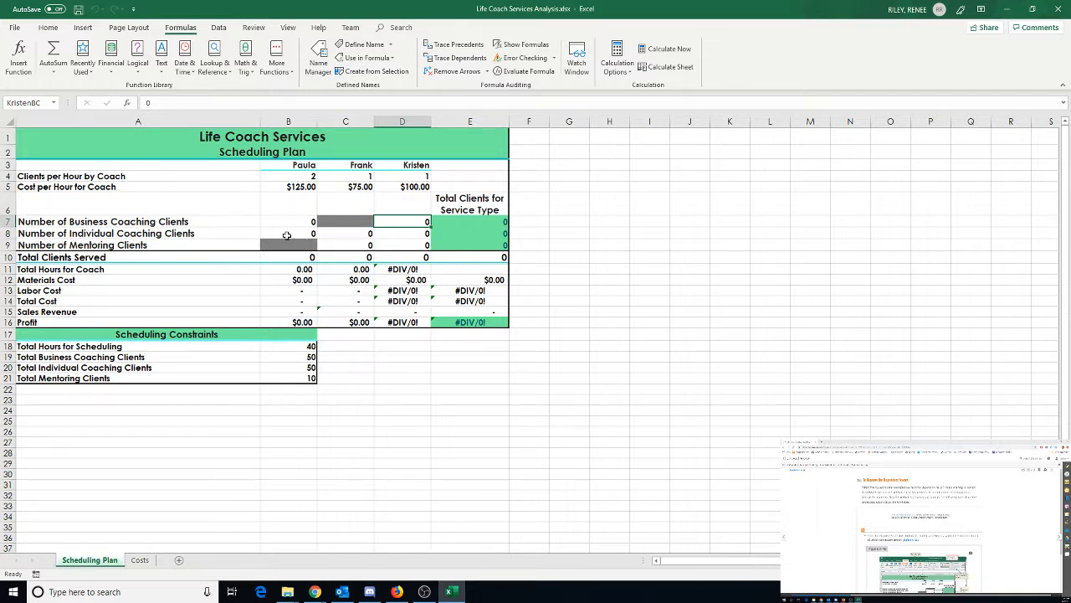
# Step: Check the next textbook instructions and trace the direct precedents of the total profit in cell E16
pyautogui.click(409, 224)
pyautogui.click(408, 220)
pyautogui.click(395, 323)
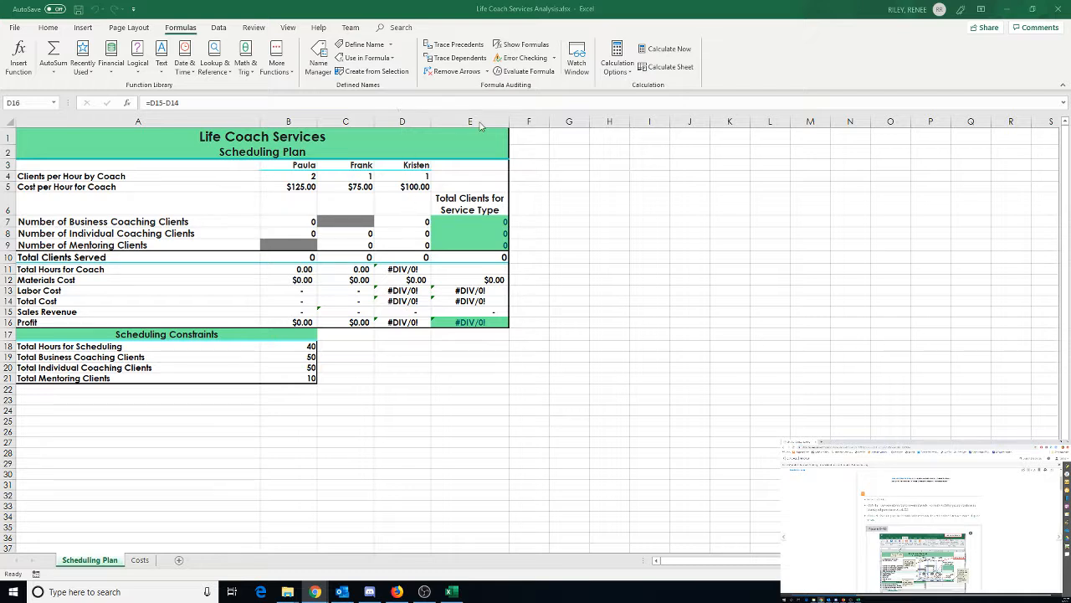
pyautogui.click(475, 321)
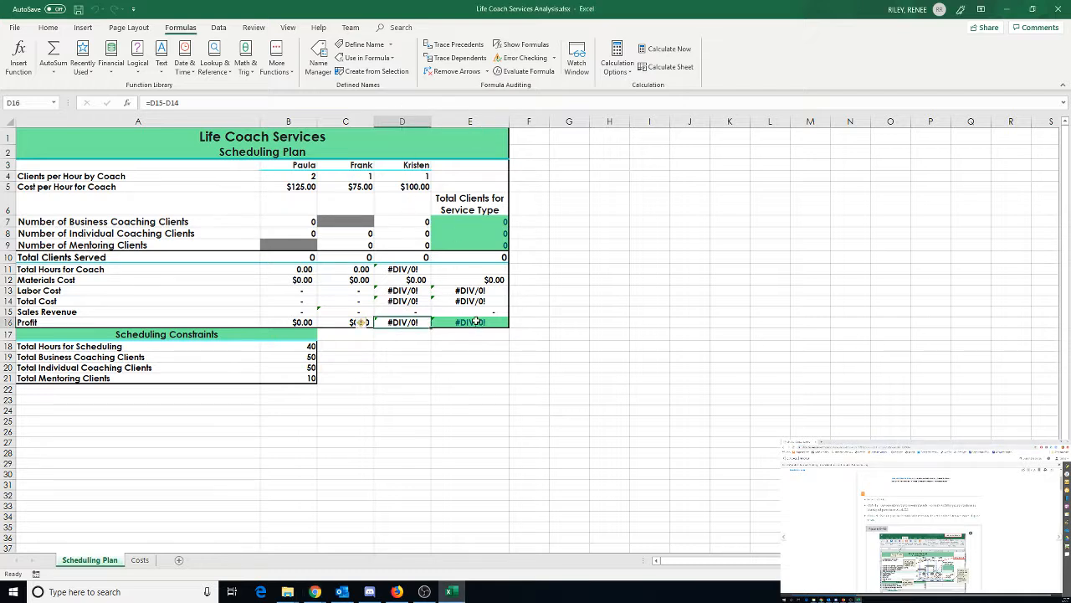
pyautogui.click(475, 322)
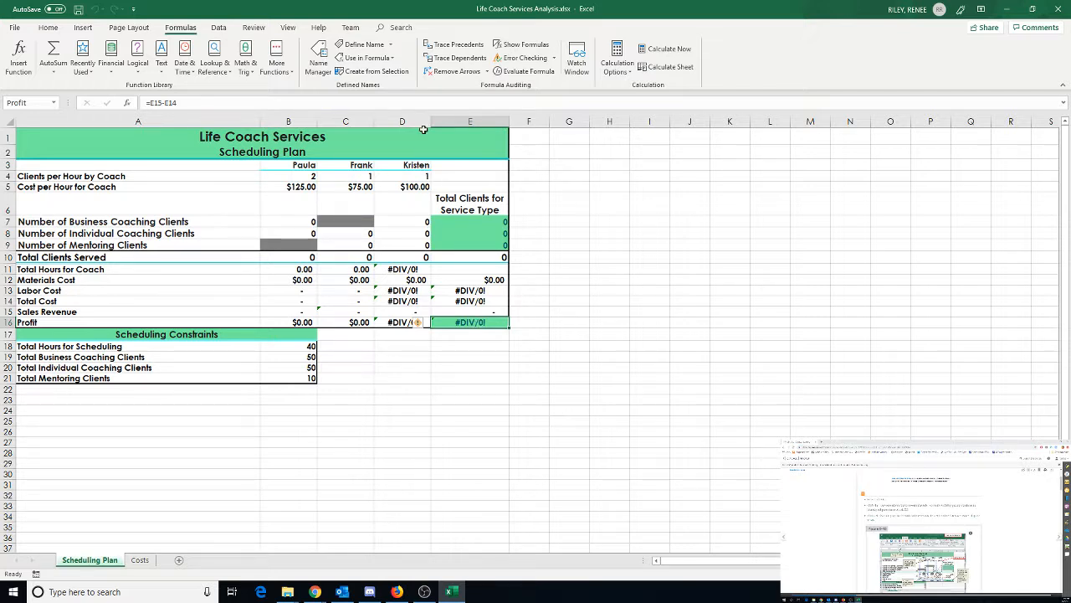
pyautogui.click(452, 47)
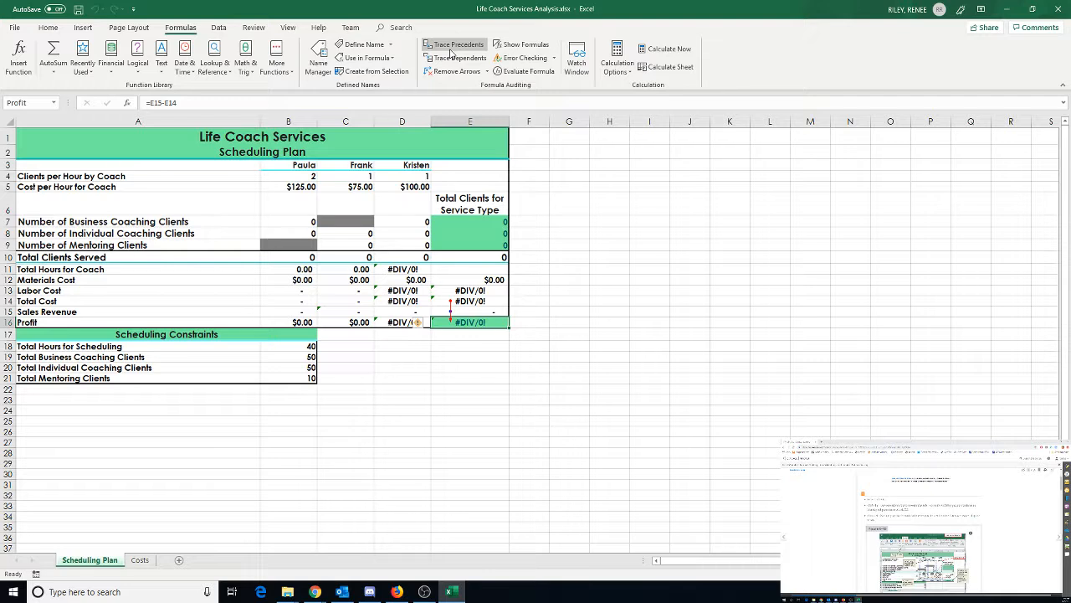
# Step: Trace all remaining levels of precedents of the total profit in cell E16
pyautogui.click(452, 47)
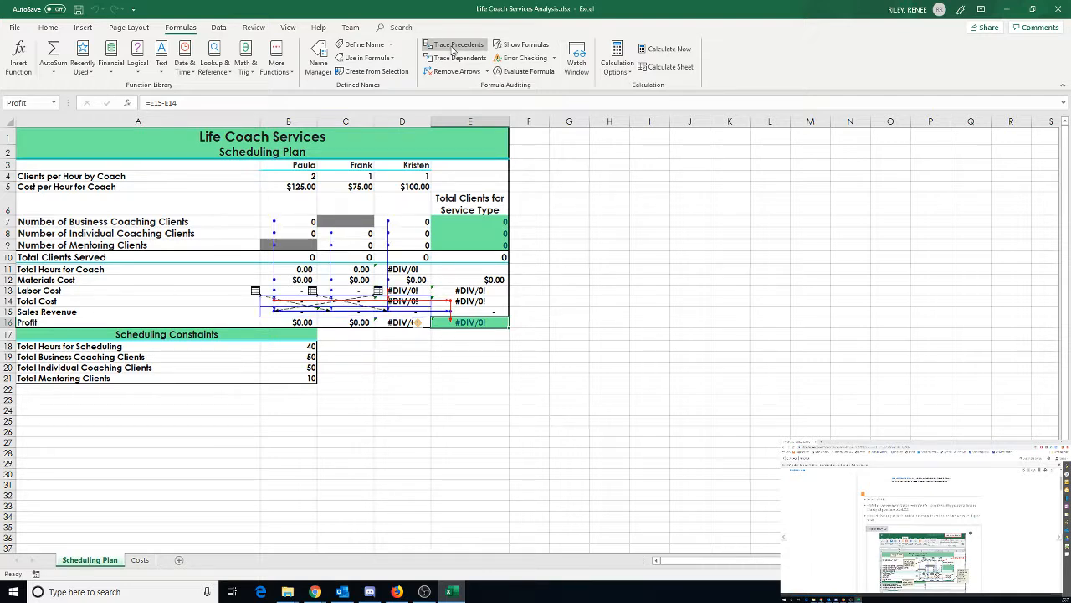
pyautogui.click(452, 47)
pyautogui.click(452, 47)
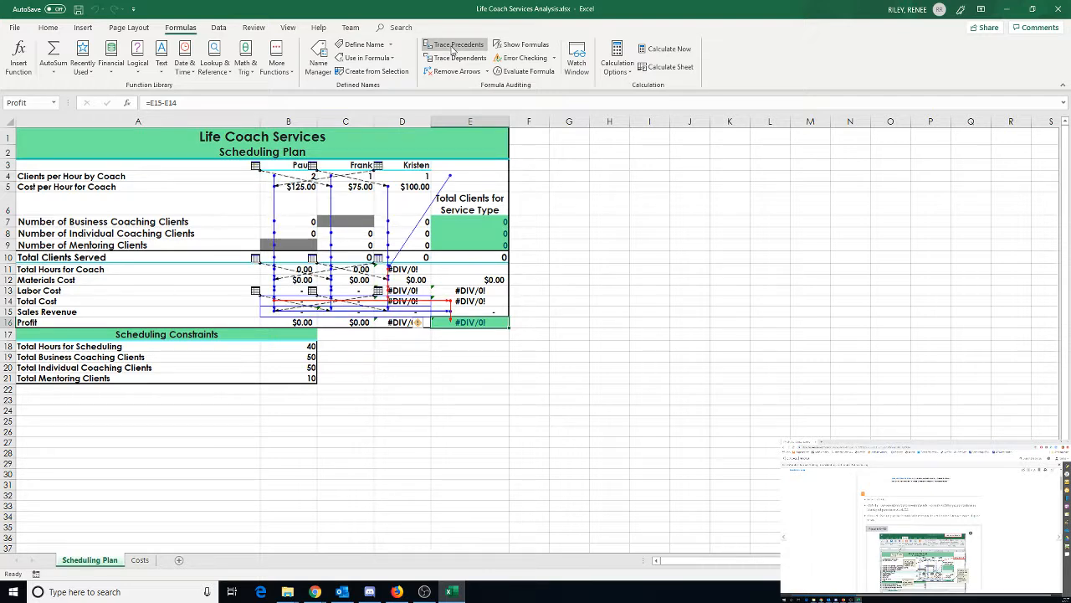
pyautogui.click(452, 47)
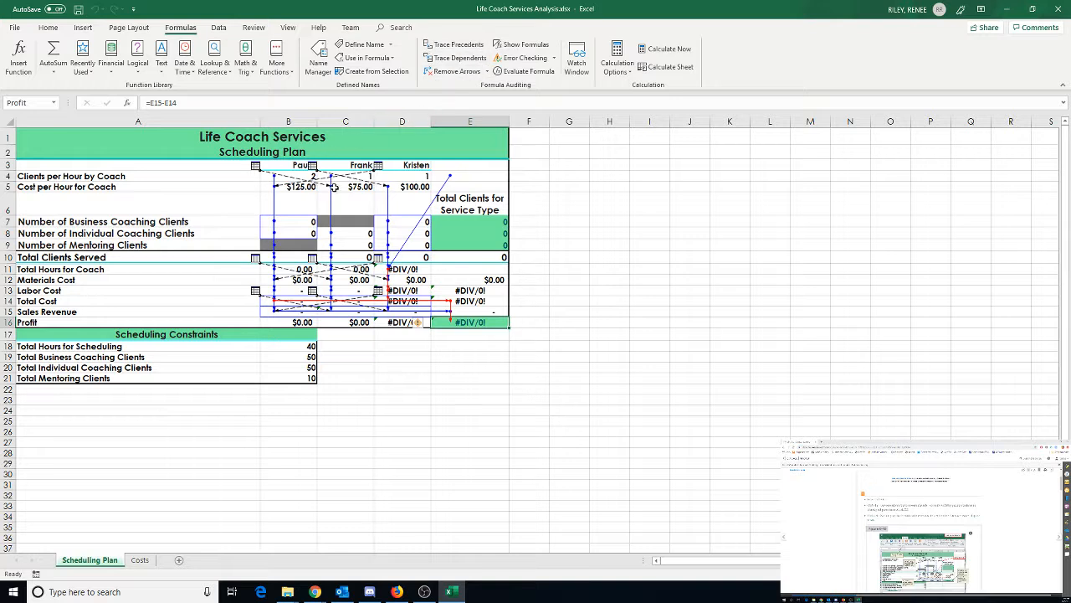
# Step: Check the cost per hour formula in D5 against its source cell G4 on the Costs sheet, and return to the Scheduling Plan sheet
pyautogui.click(413, 186)
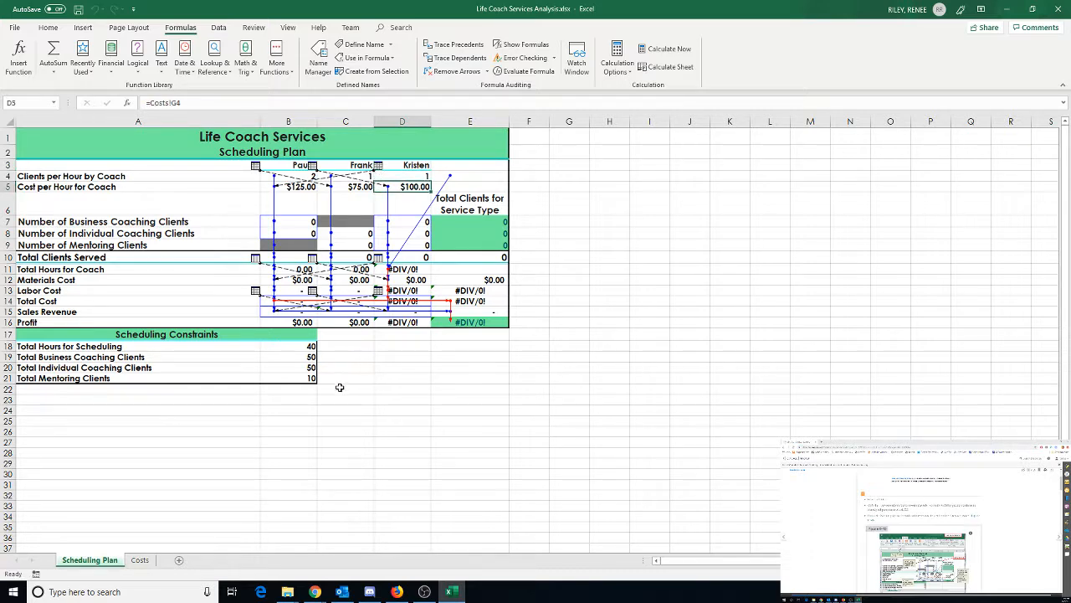
pyautogui.click(139, 561)
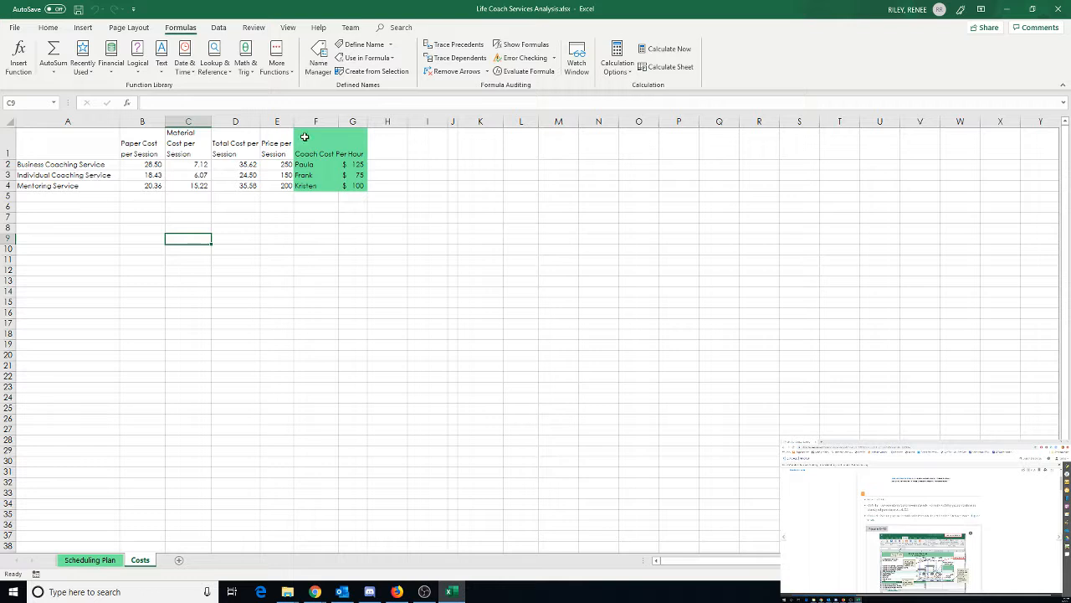
pyautogui.click(358, 185)
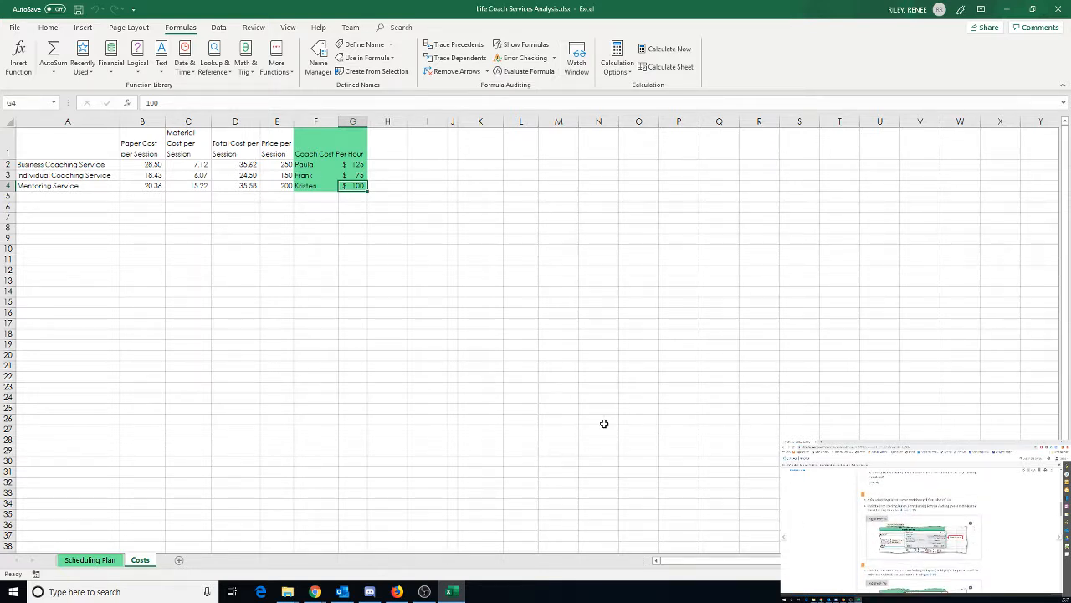
pyautogui.click(99, 560)
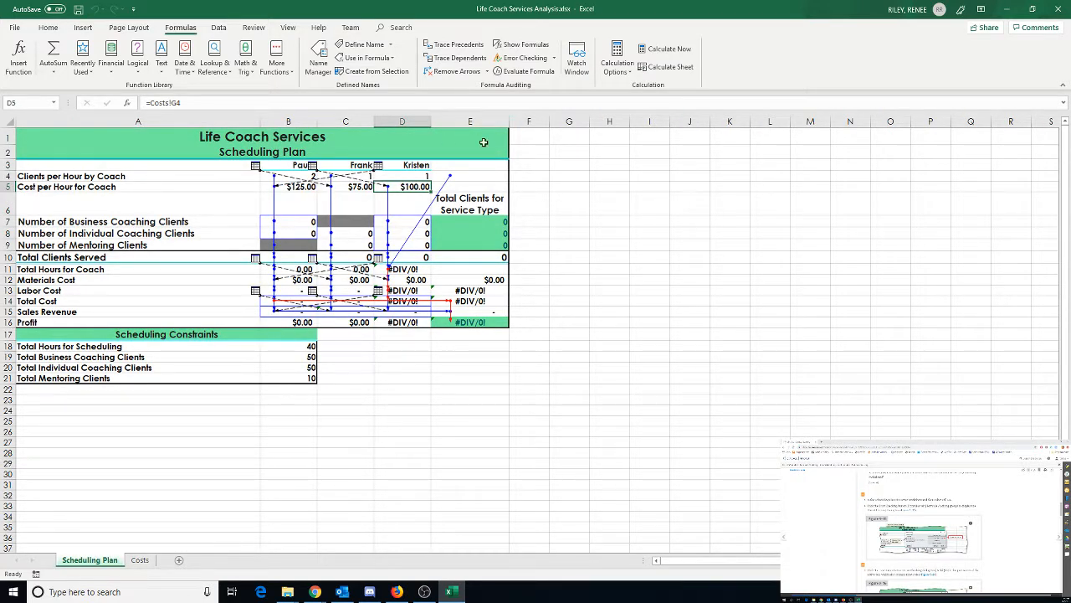
# Step: Run Error Checking on the total profit in cell E16 and trace its divide-by-zero error
pyautogui.click(464, 323)
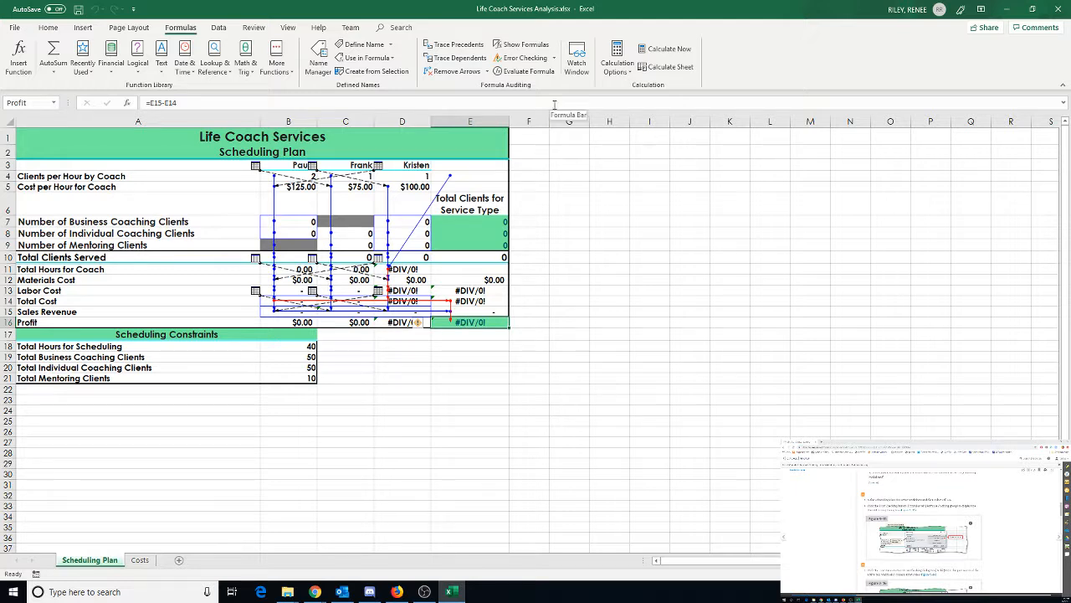
pyautogui.click(539, 64)
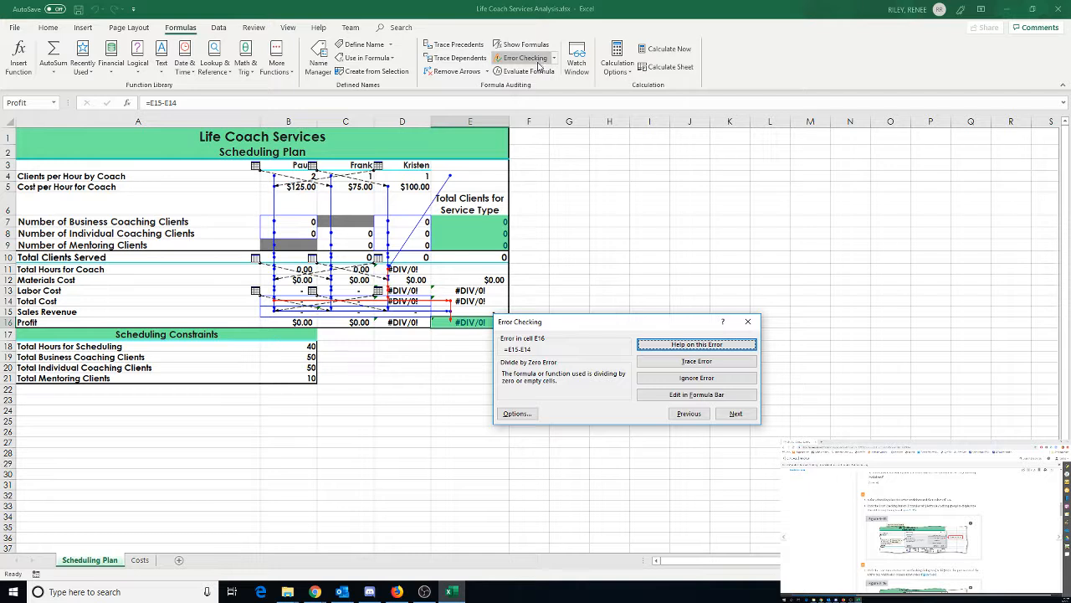
pyautogui.click(700, 365)
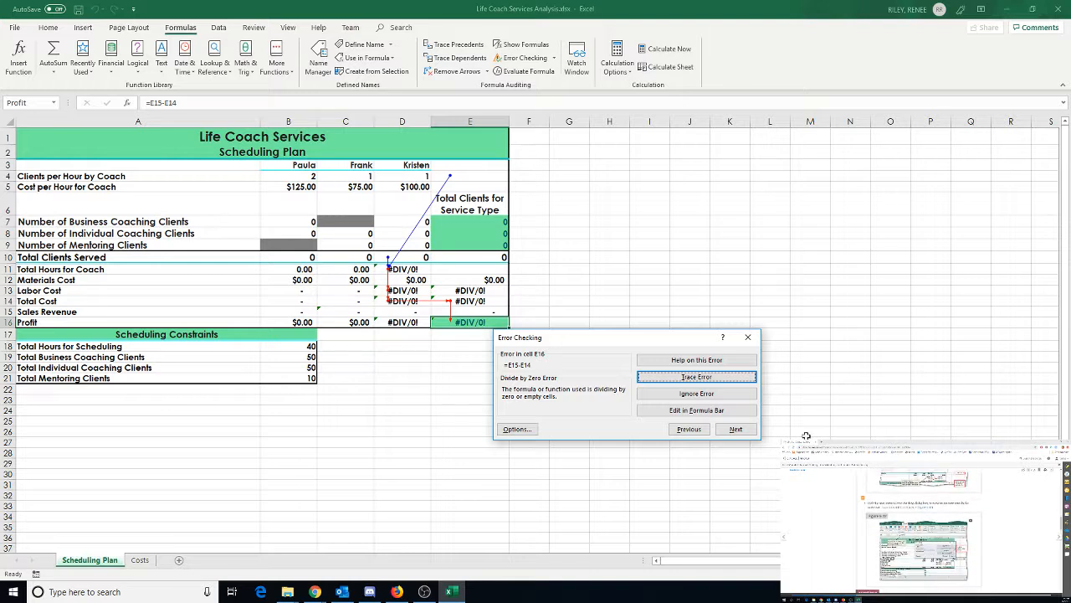
# Step: Review the flagged errors in D11, D13 and E13, and go back to the error in cell D11
pyautogui.click(736, 429)
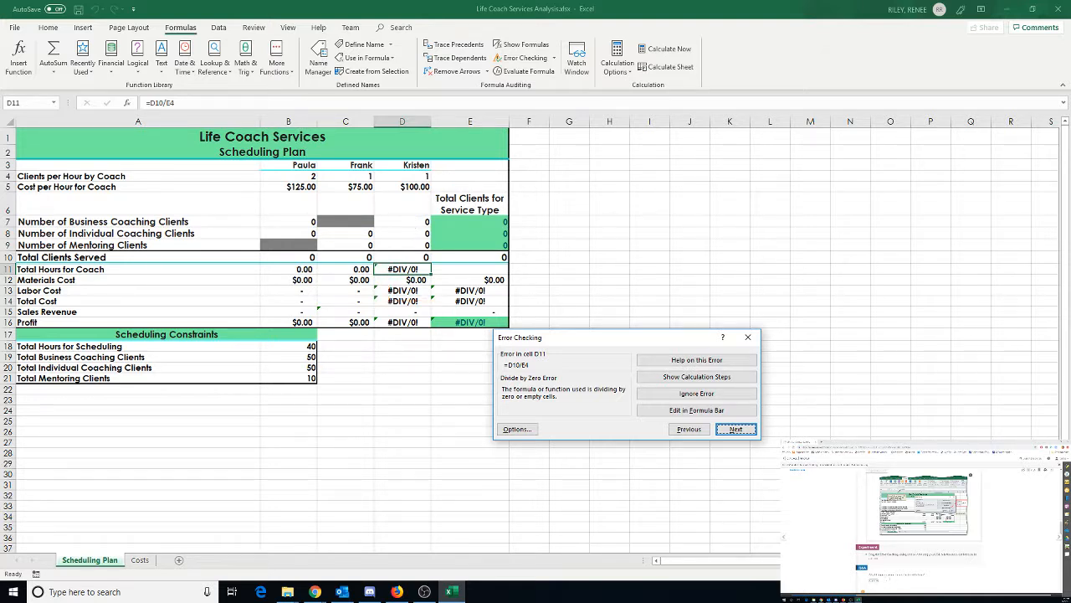
pyautogui.click(742, 431)
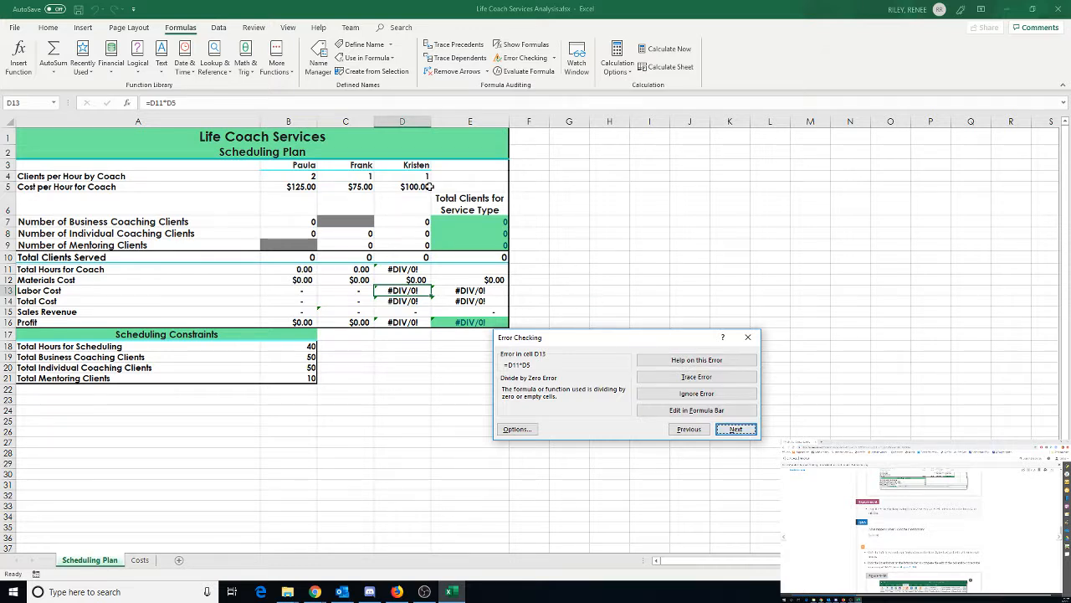
pyautogui.click(734, 432)
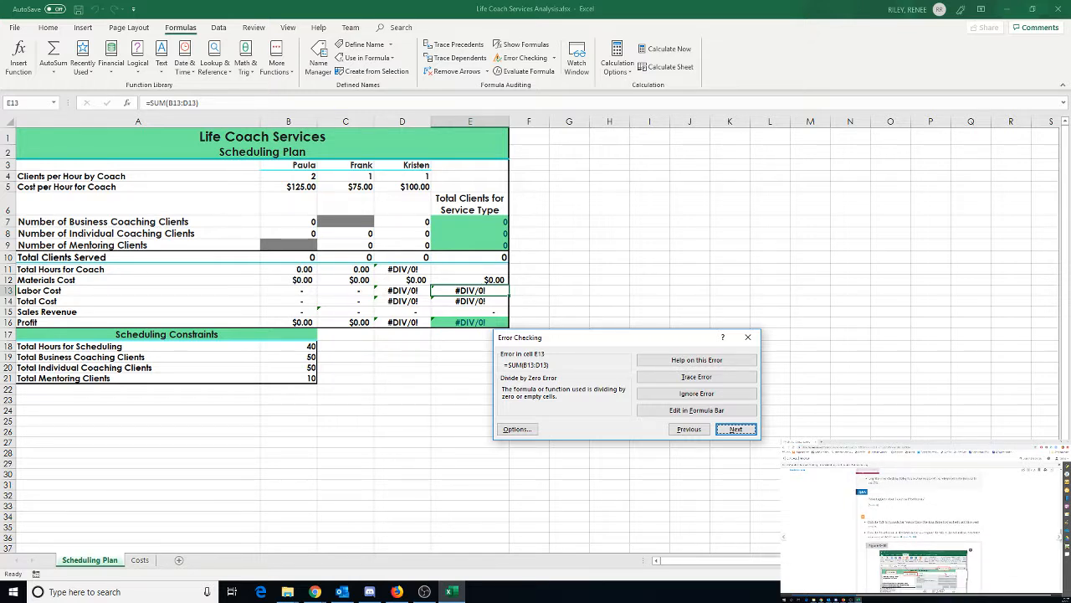
pyautogui.click(688, 429)
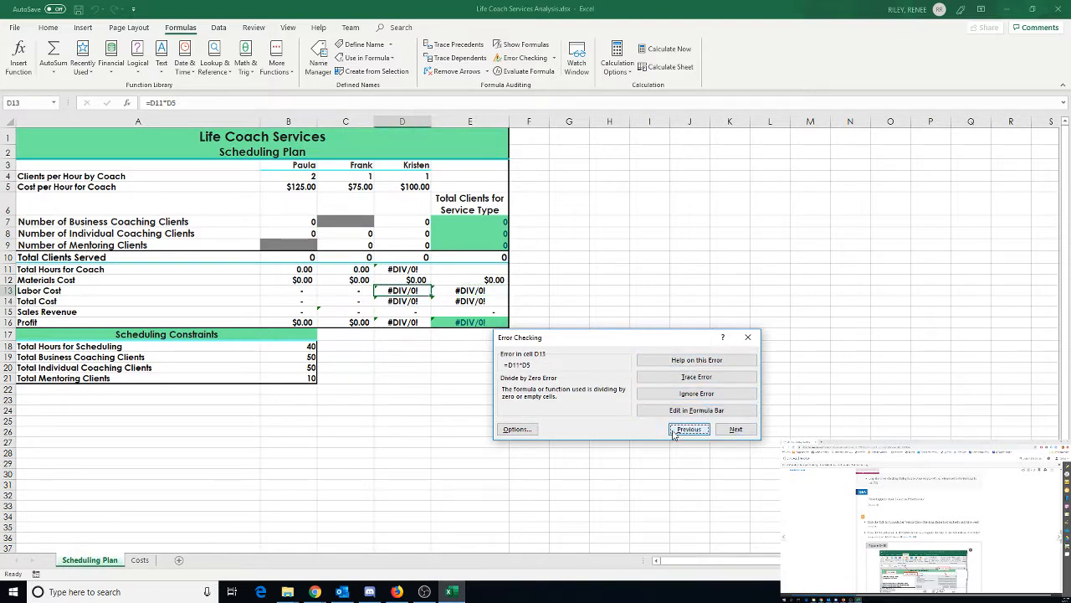
pyautogui.click(688, 428)
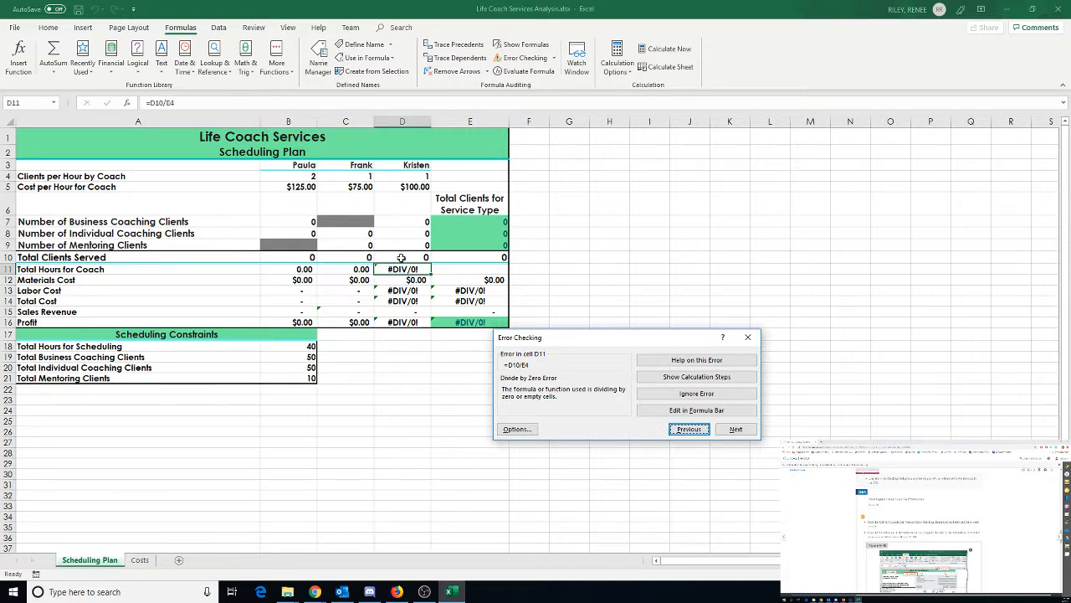
# Step: Correct the total hours formula in cell D11 to =D10/D4
pyautogui.click(707, 411)
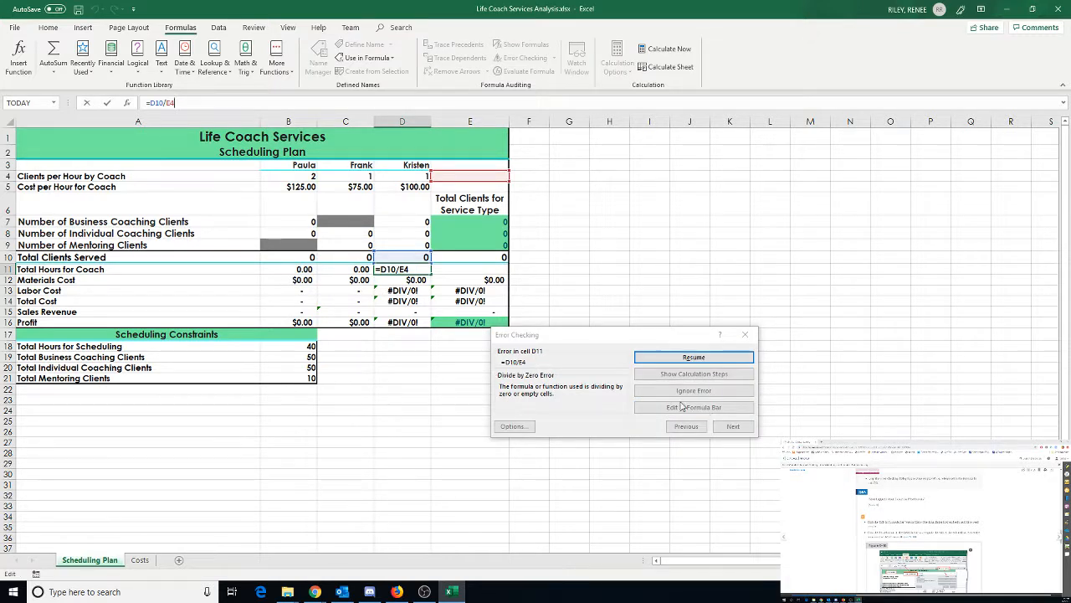
pyautogui.click(172, 103)
pyautogui.press('BackSpace')
pyautogui.write('D')
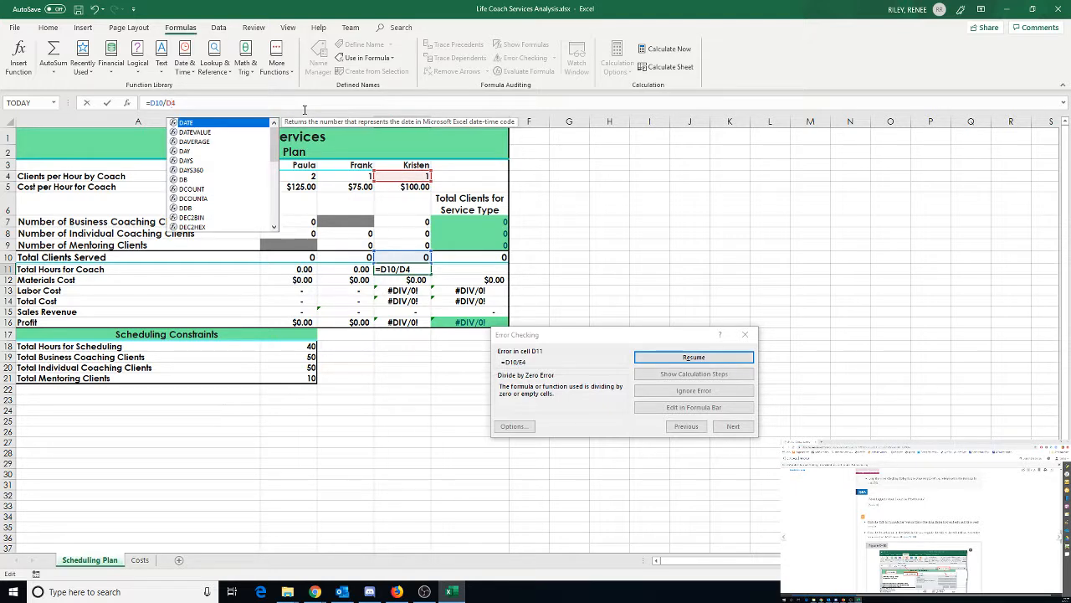
pyautogui.press('Return')
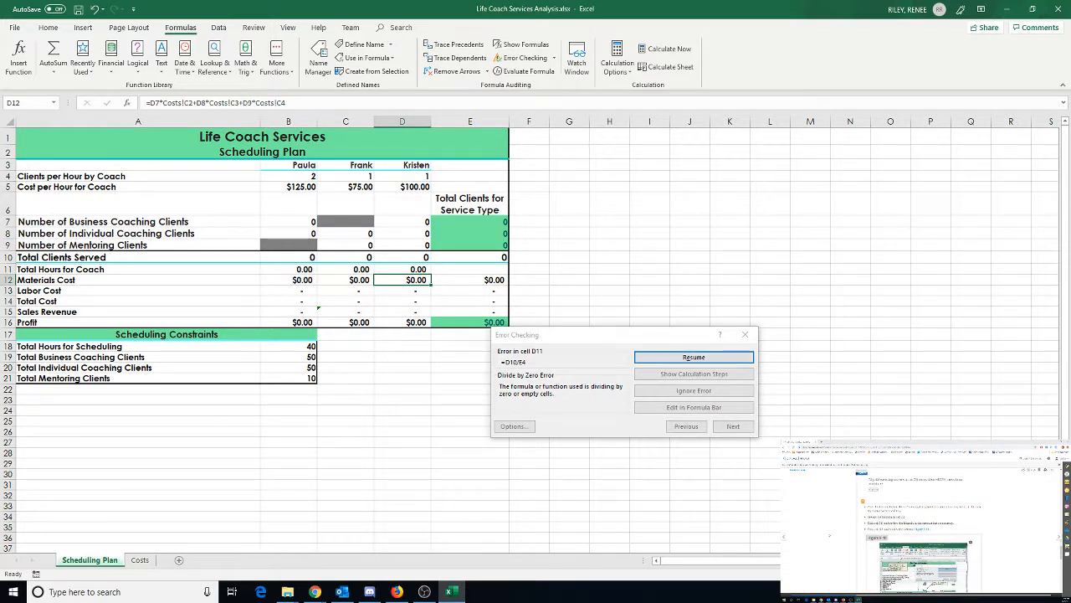
# Step: Resume error checking and compare the flagged sales revenue formula in C15 with the formulas in D15 and B15
pyautogui.click(688, 358)
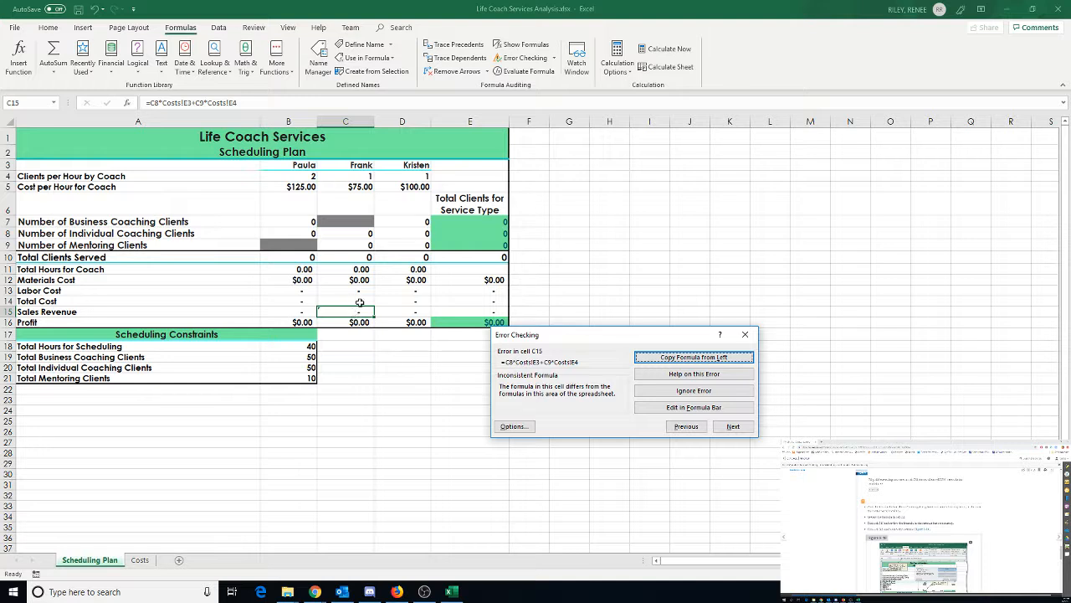
pyautogui.click(409, 311)
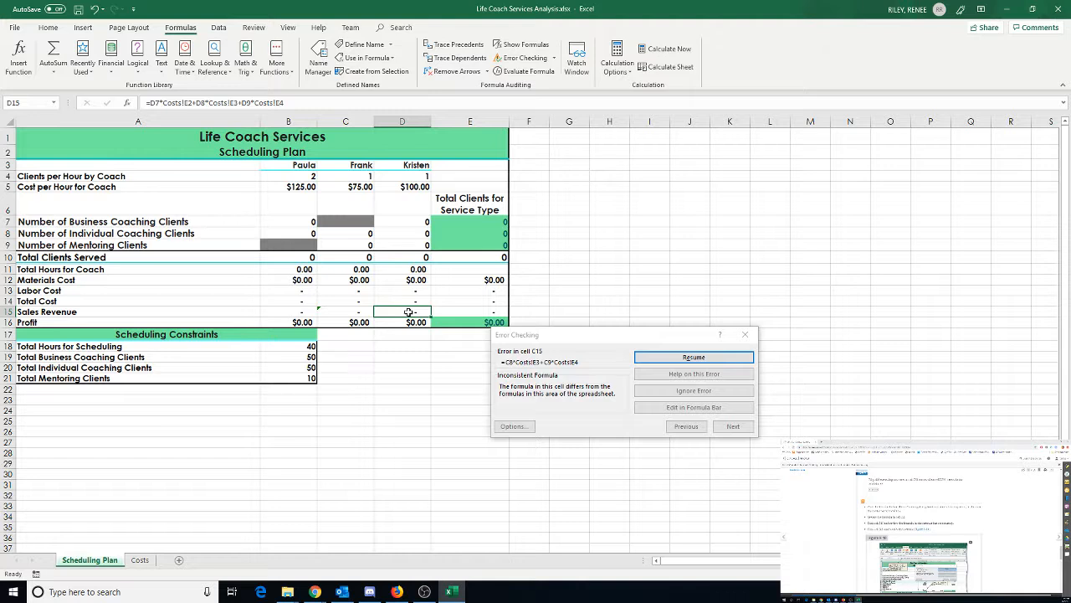
pyautogui.click(301, 313)
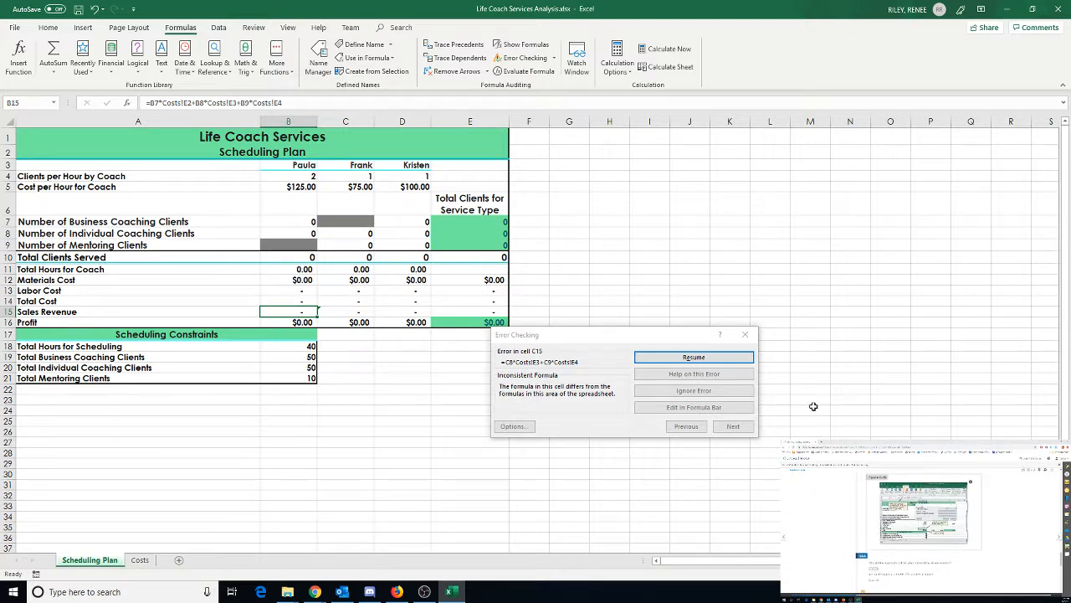
pyautogui.click(694, 357)
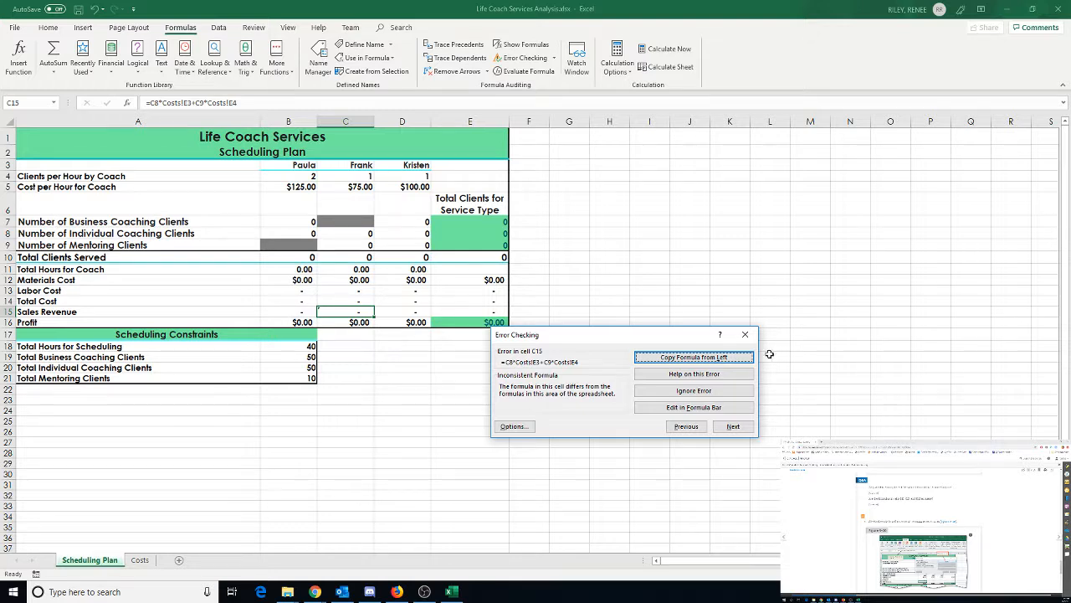
# Step: Change the sales revenue formula in cell C15 to =B7*Costs!E2+B8*Costs!E3
pyautogui.click(703, 408)
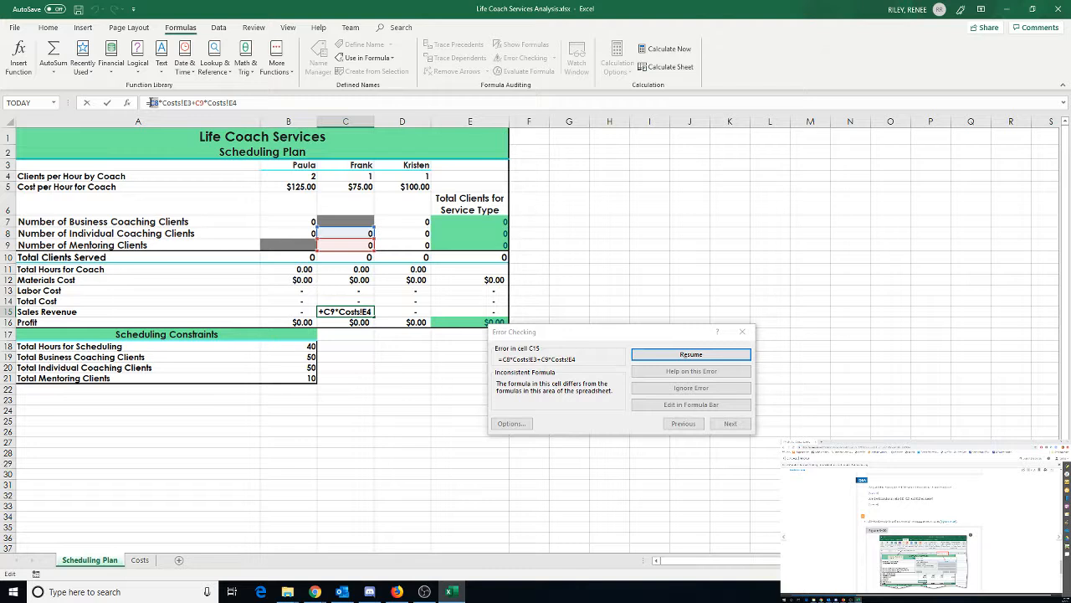
pyautogui.write('B7')
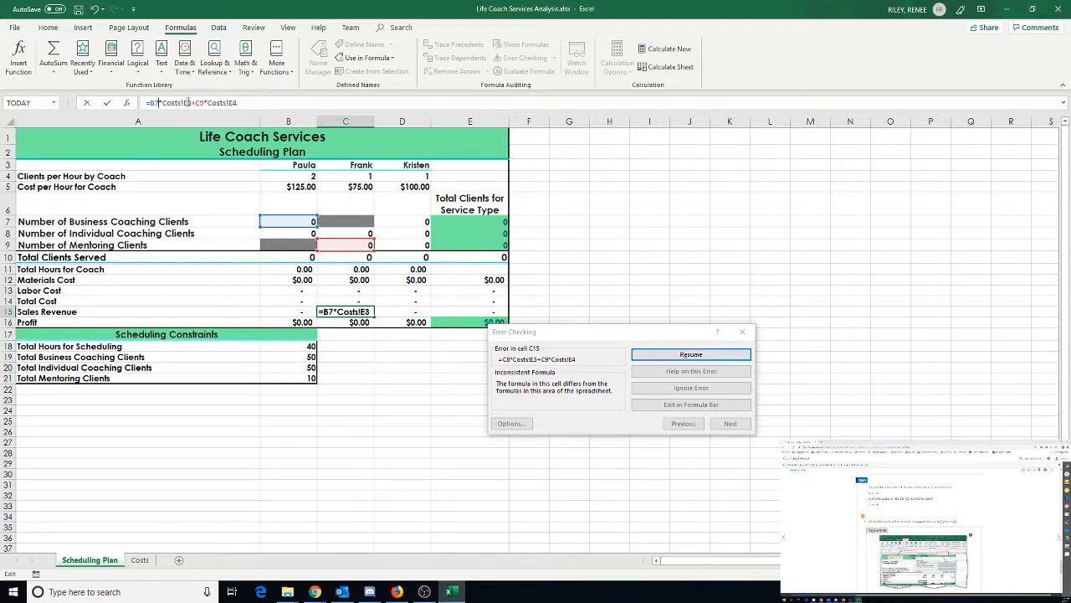
pyautogui.click(190, 102)
pyautogui.press('BackSpace')
pyautogui.write('2')
pyautogui.moveTo(206, 102); pyautogui.dragTo(198, 102)
pyautogui.write('B8')
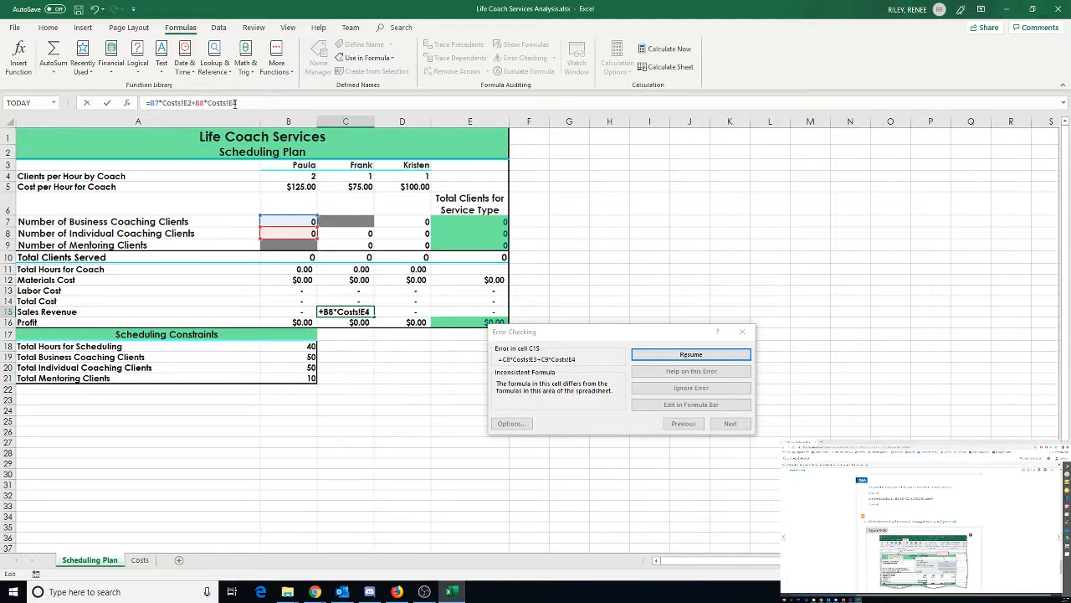
pyautogui.press('Return')
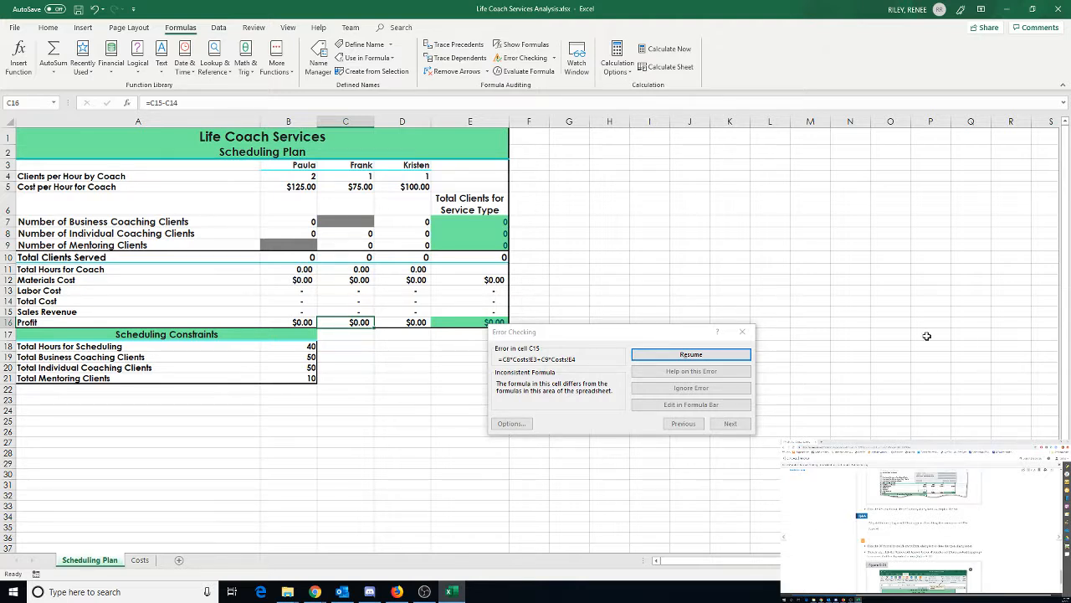
# Step: Resume error checking and reopen the sales revenue formula in C15 to verify its cell references
pyautogui.click(688, 354)
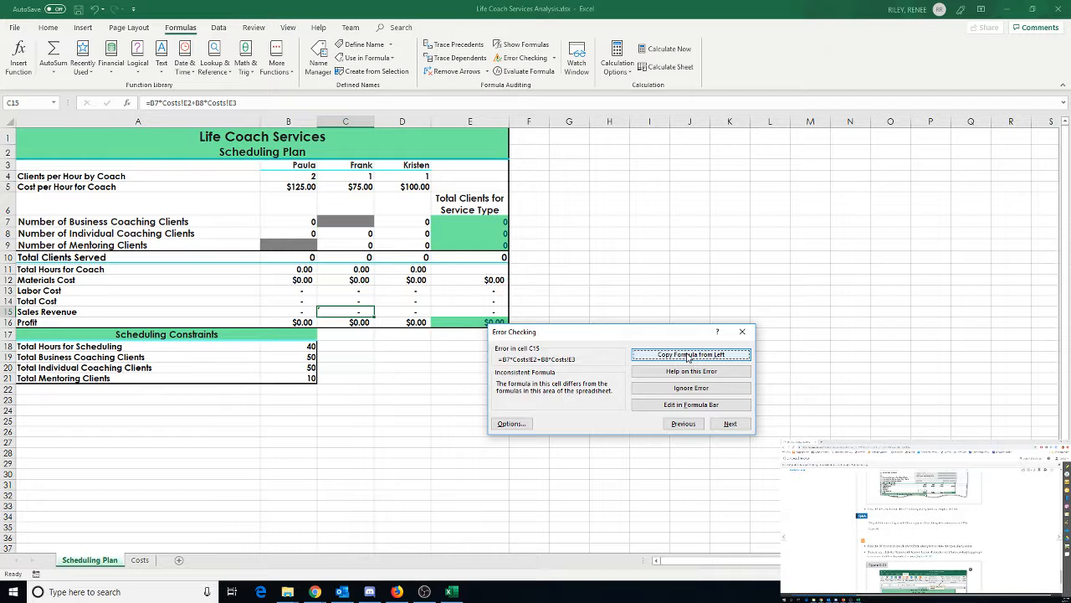
pyautogui.click(695, 405)
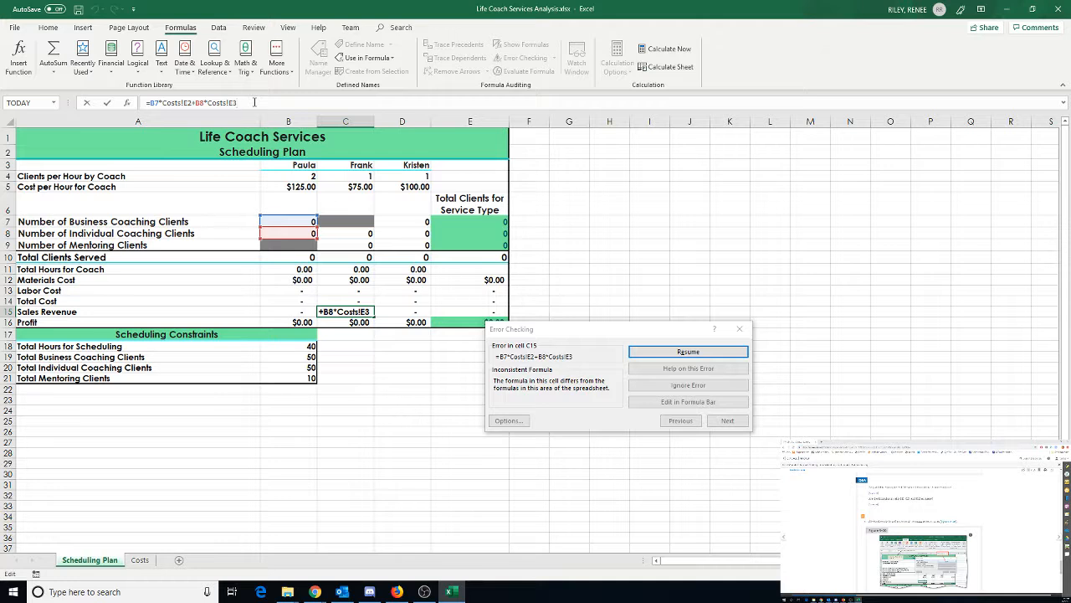
pyautogui.press('Return')
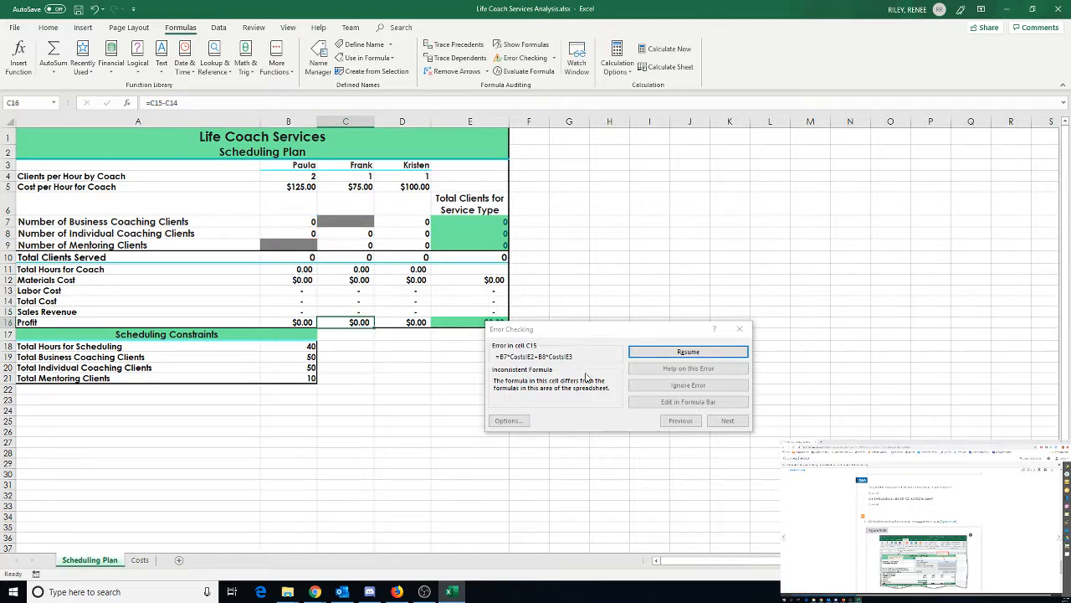
pyautogui.click(699, 355)
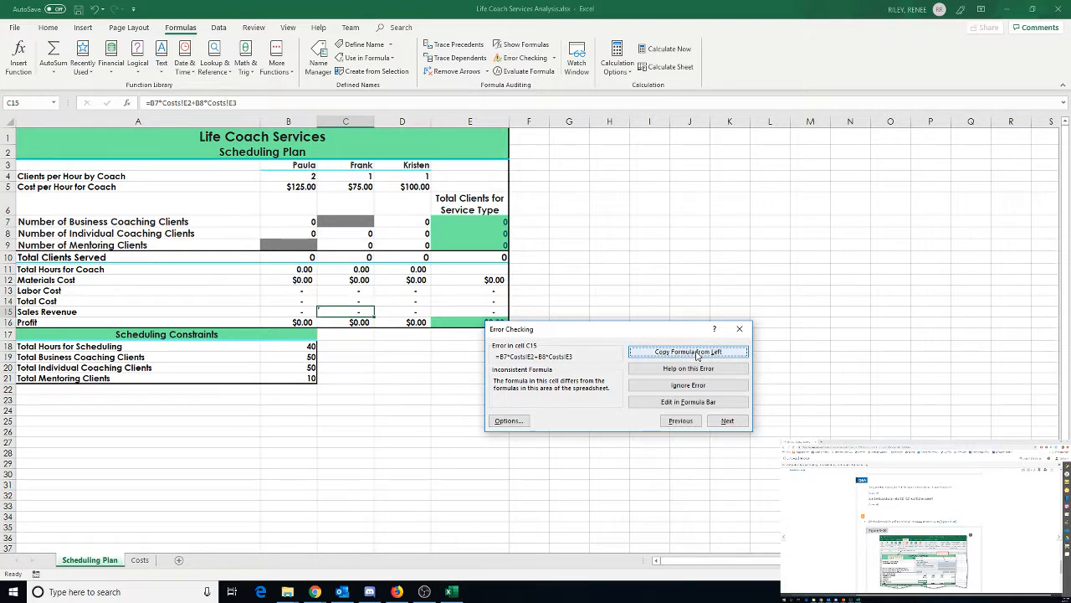
# Step: Open the help on the inconsistent formula error, and go back to the textbook page to read its next instructions
pyautogui.click(699, 370)
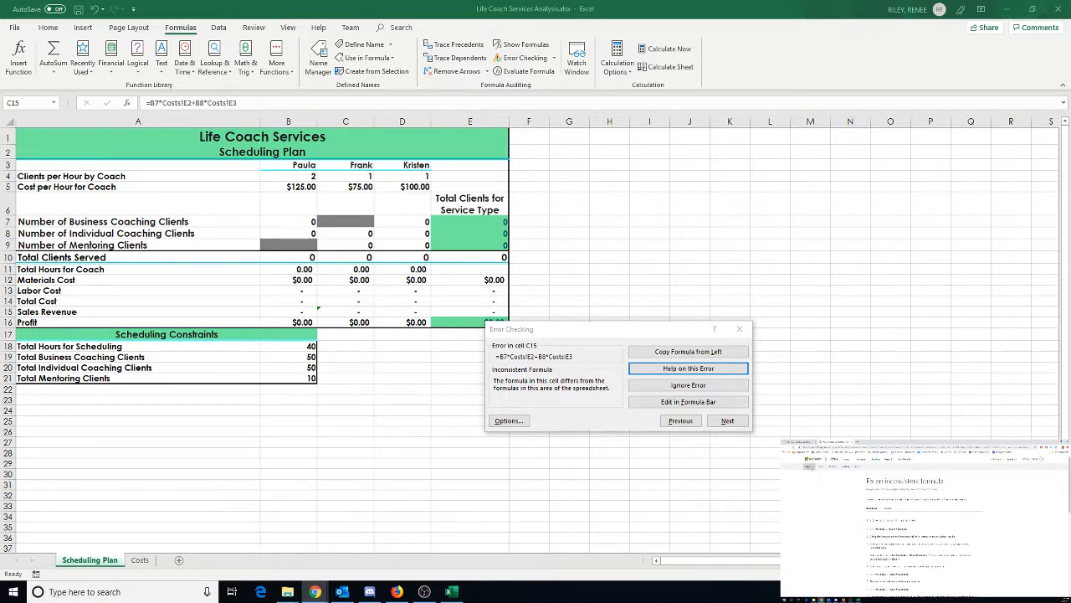
pyautogui.click(795, 442)
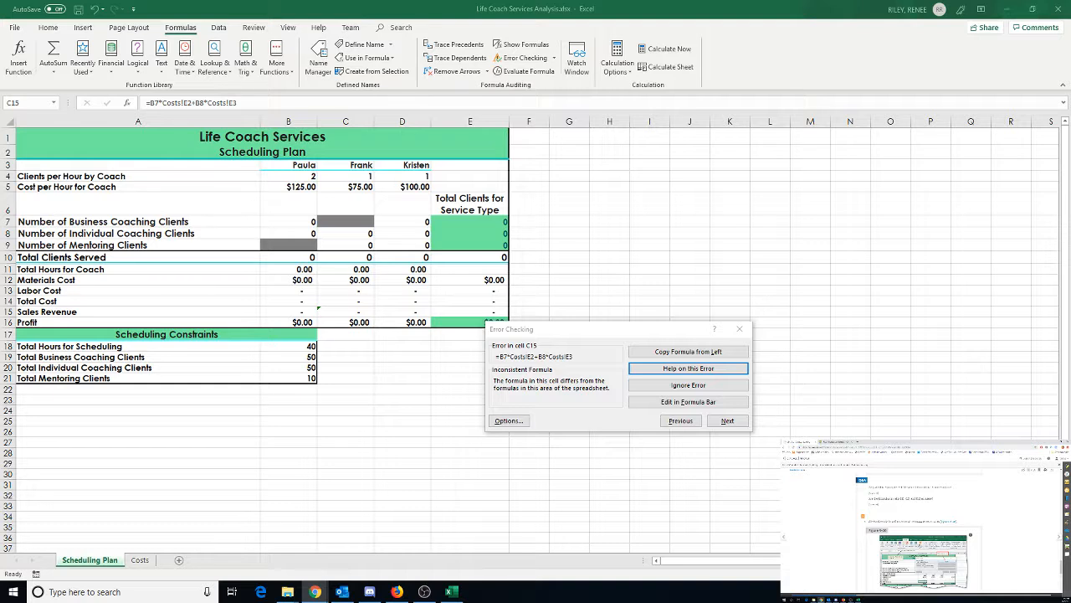
pyautogui.scroll(-4, 921, 519)
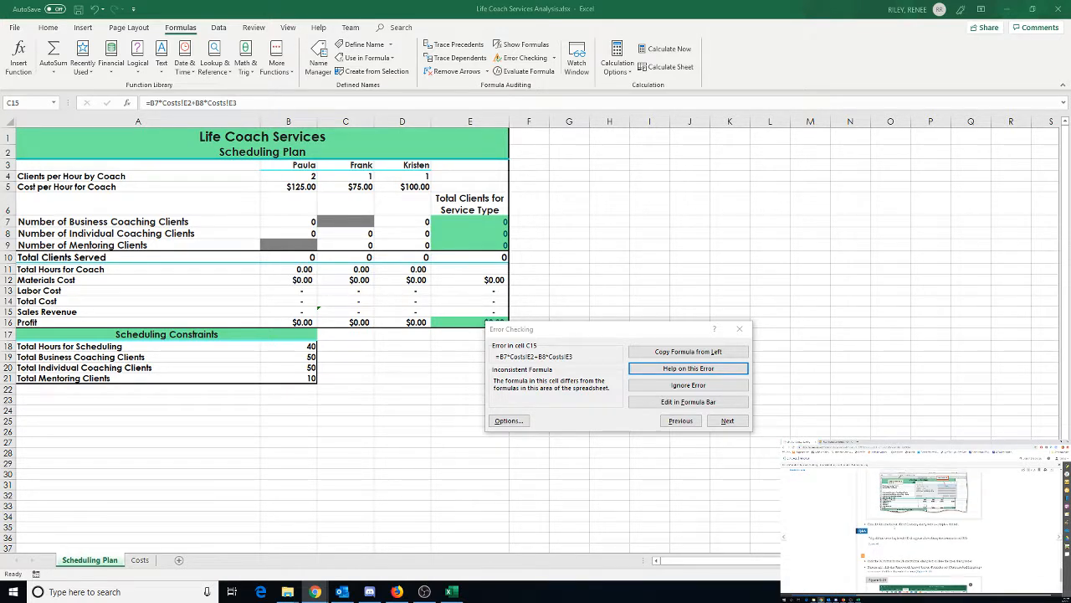
pyautogui.scroll(-2, 921, 519)
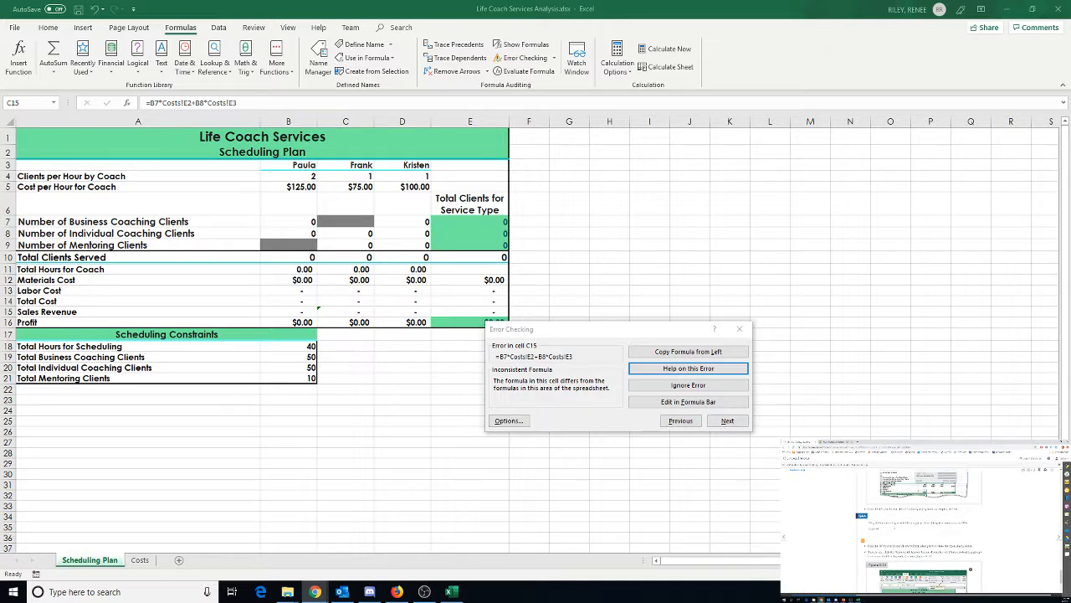
pyautogui.scroll(-3, 920, 527)
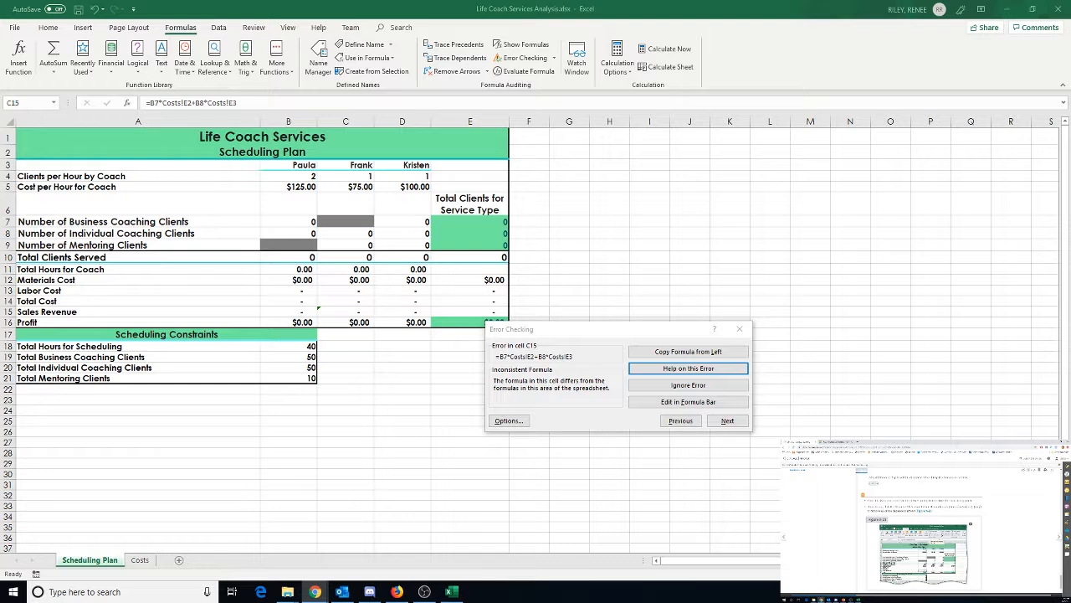
# Step: Compare the sales revenue formula in C15 with those in B15 and D15, and examine the cell references of B15
pyautogui.scroll(-2, 921, 527)
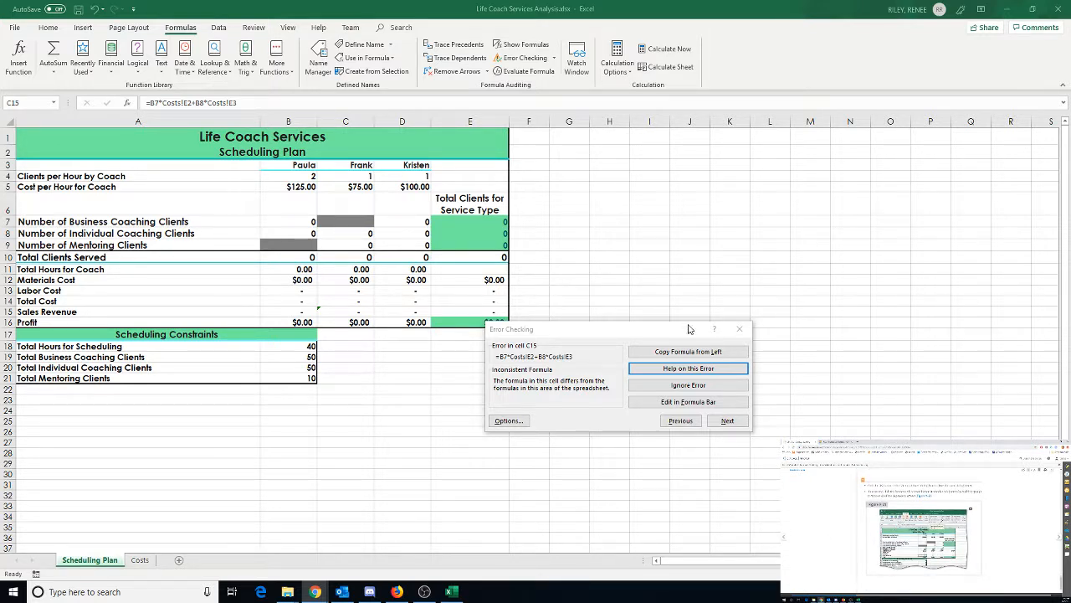
pyautogui.click(293, 312)
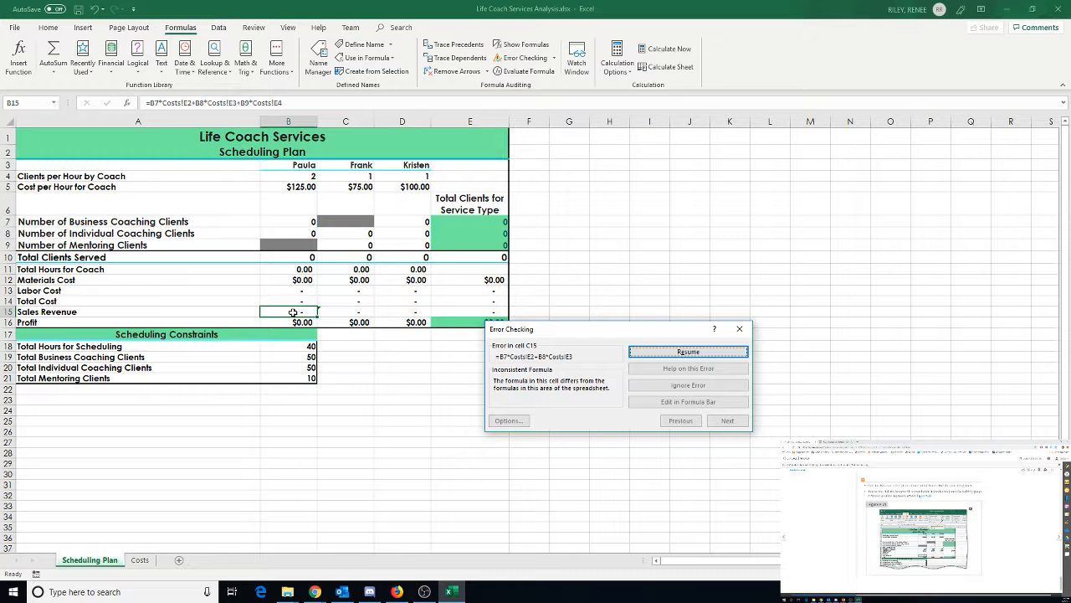
pyautogui.click(346, 310)
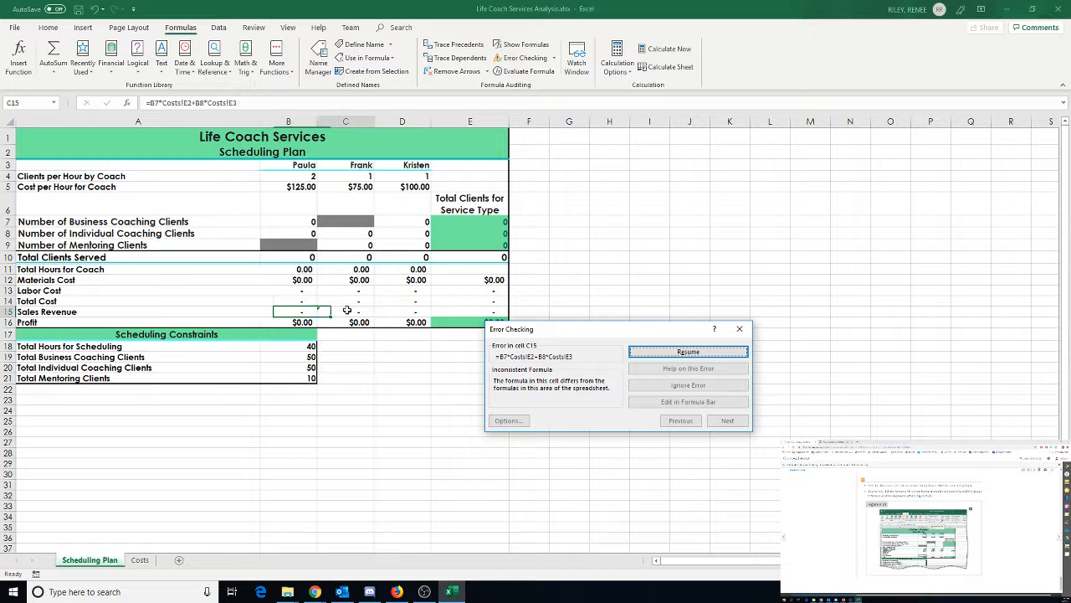
pyautogui.click(300, 312)
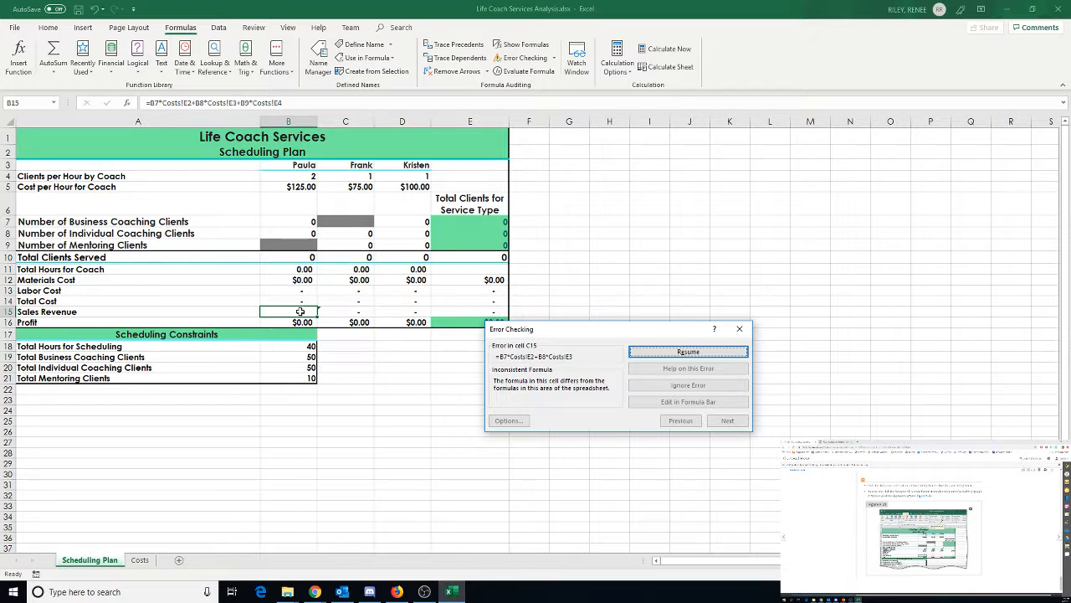
pyautogui.click(343, 312)
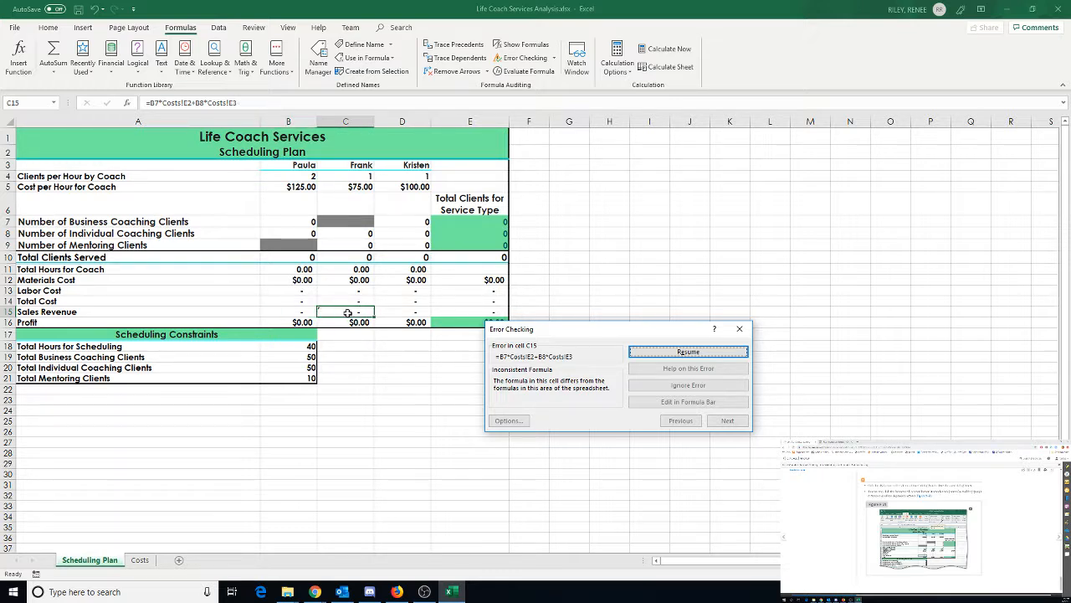
pyautogui.click(421, 312)
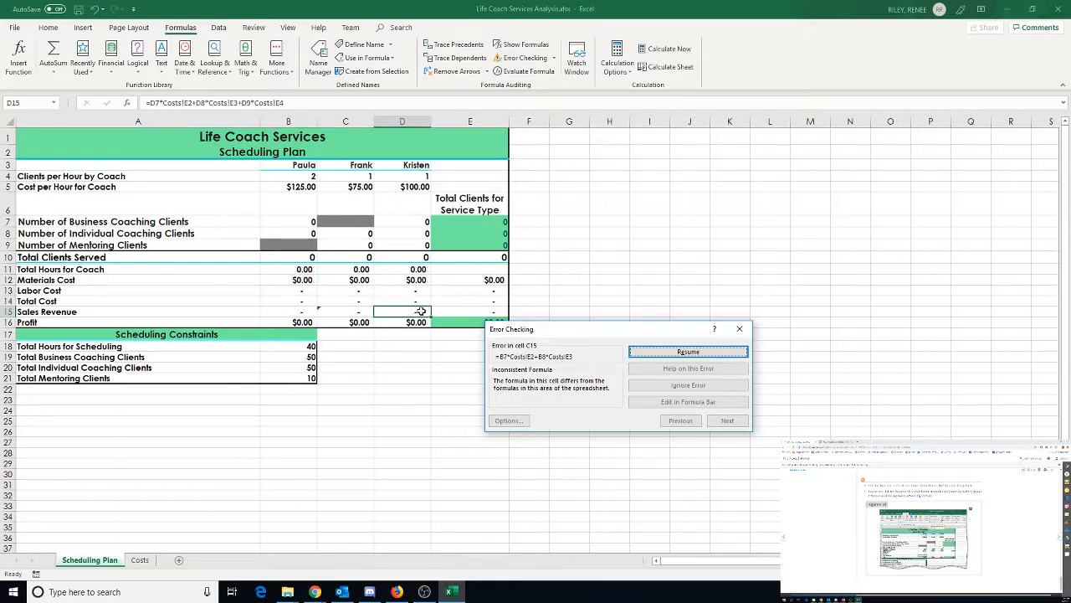
pyautogui.click(289, 312)
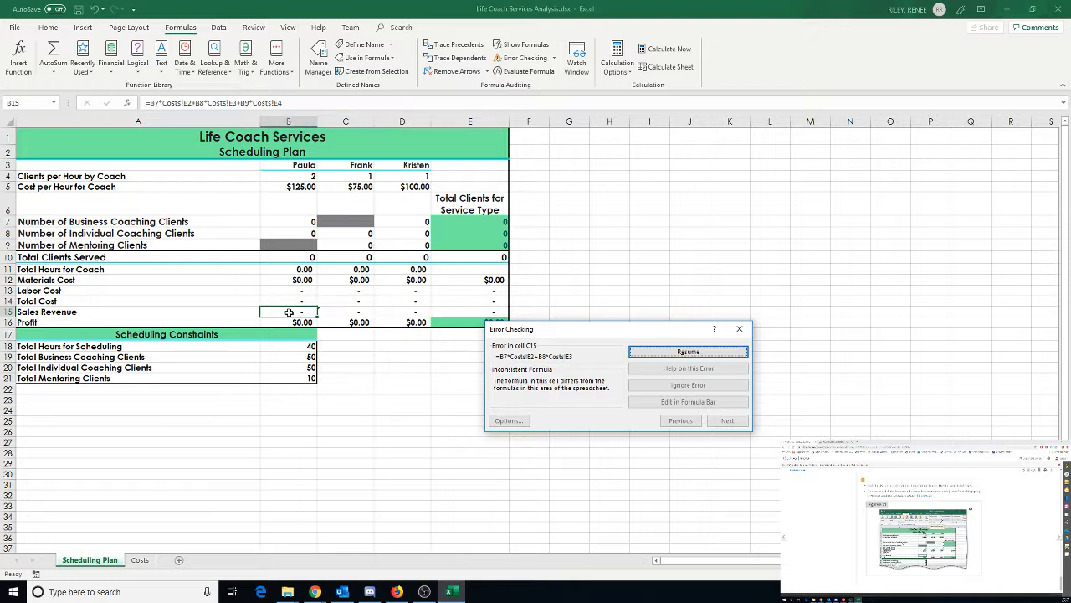
pyautogui.click(332, 311)
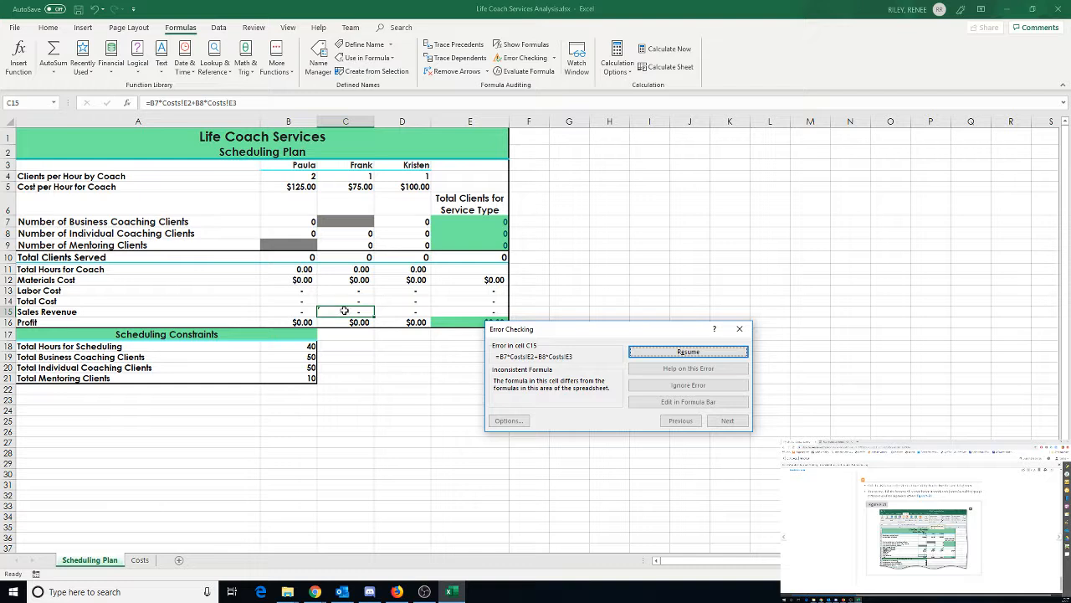
pyautogui.click(295, 315)
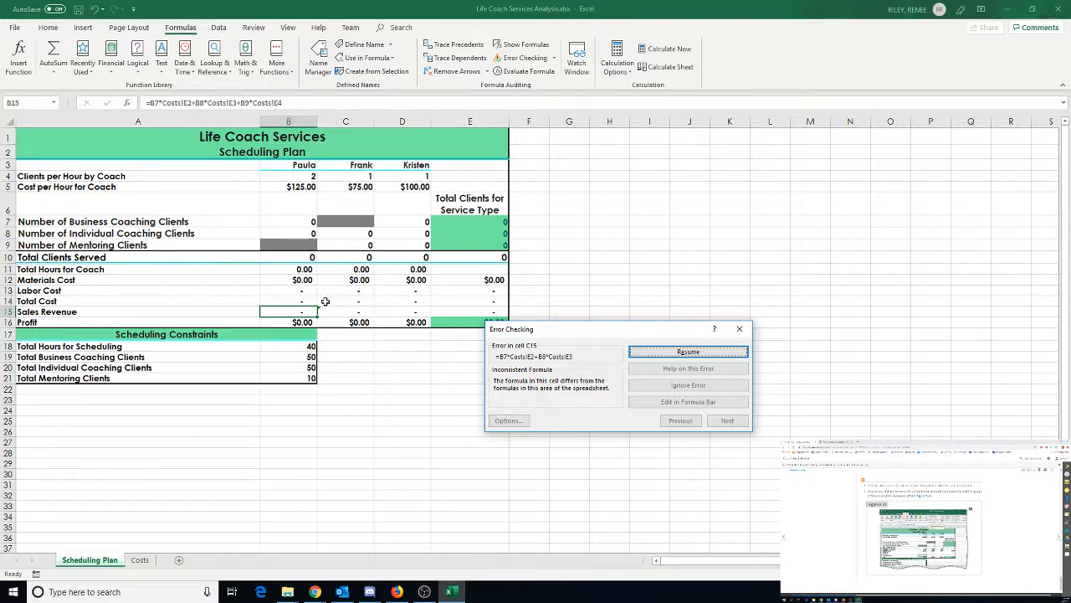
pyautogui.click(358, 313)
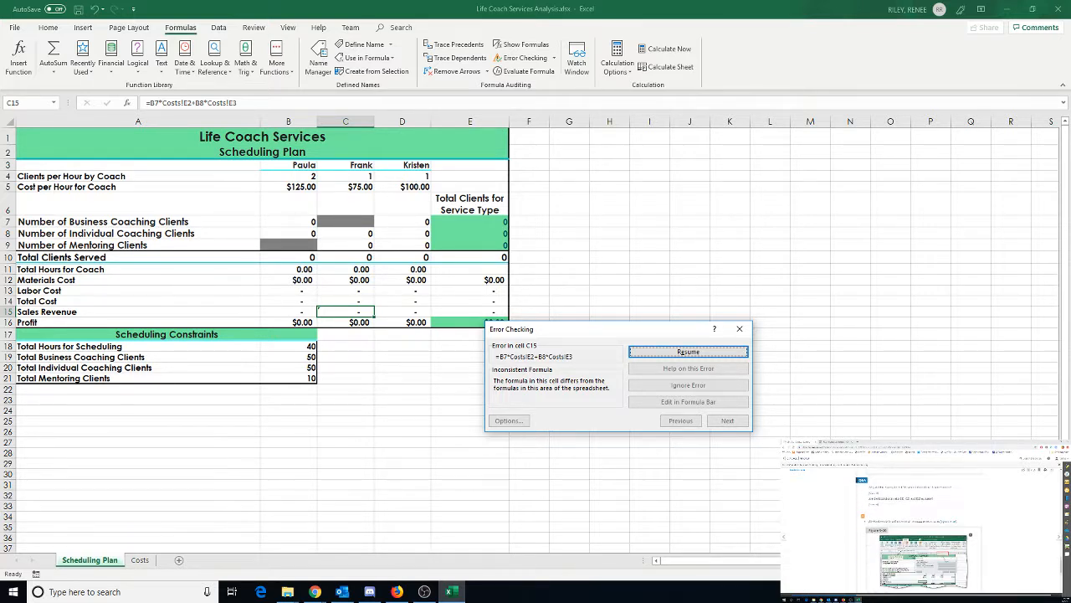
pyautogui.click(287, 312)
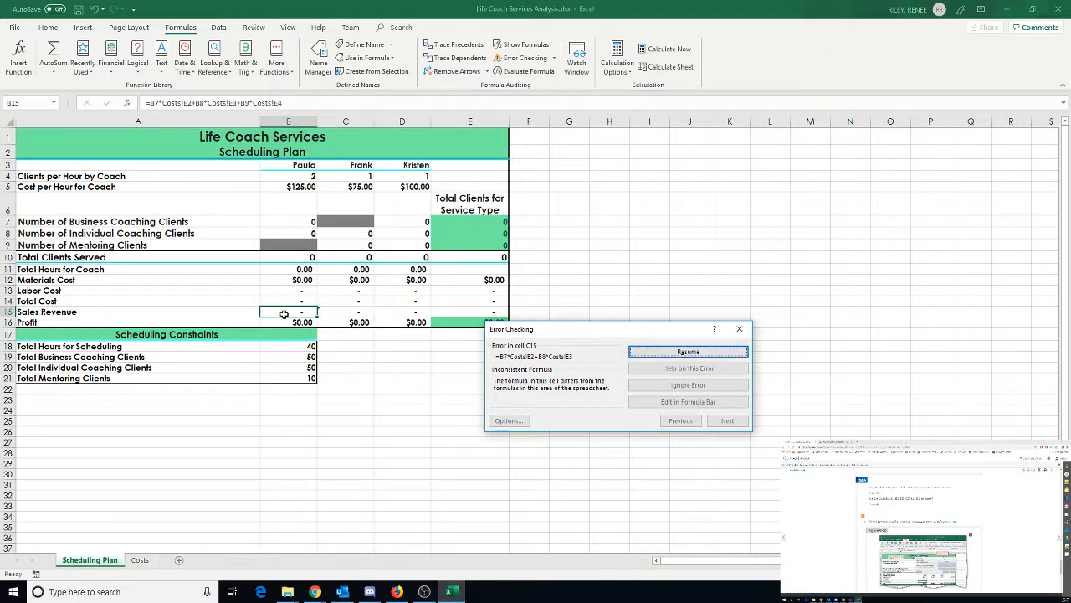
pyautogui.click(314, 107)
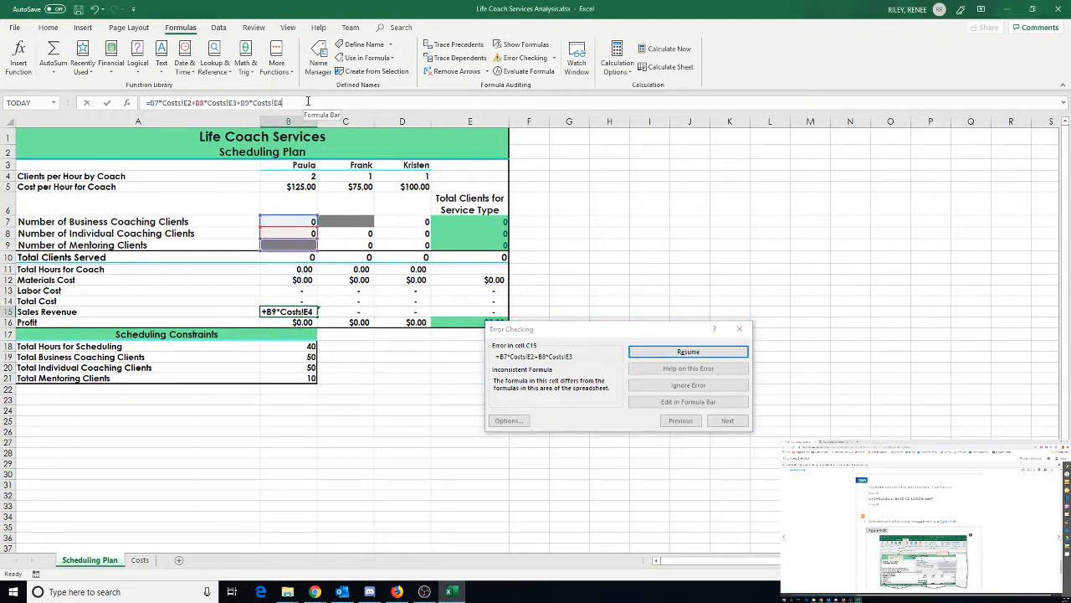
pyautogui.click(344, 315)
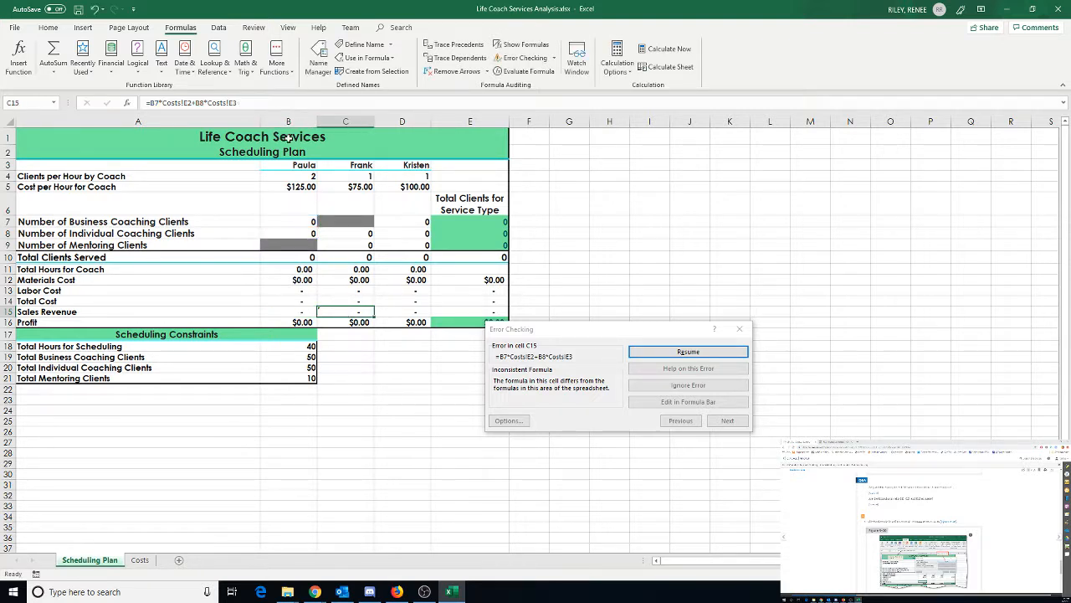
pyautogui.moveTo(237, 102); pyautogui.dragTo(140, 104)
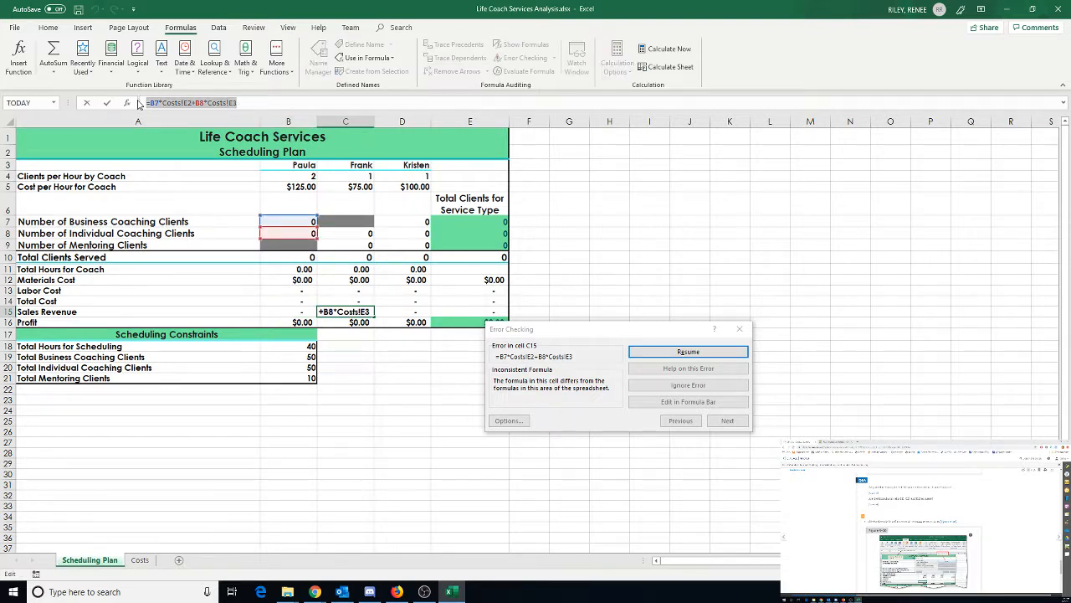
pyautogui.write('=')
pyautogui.click(293, 311)
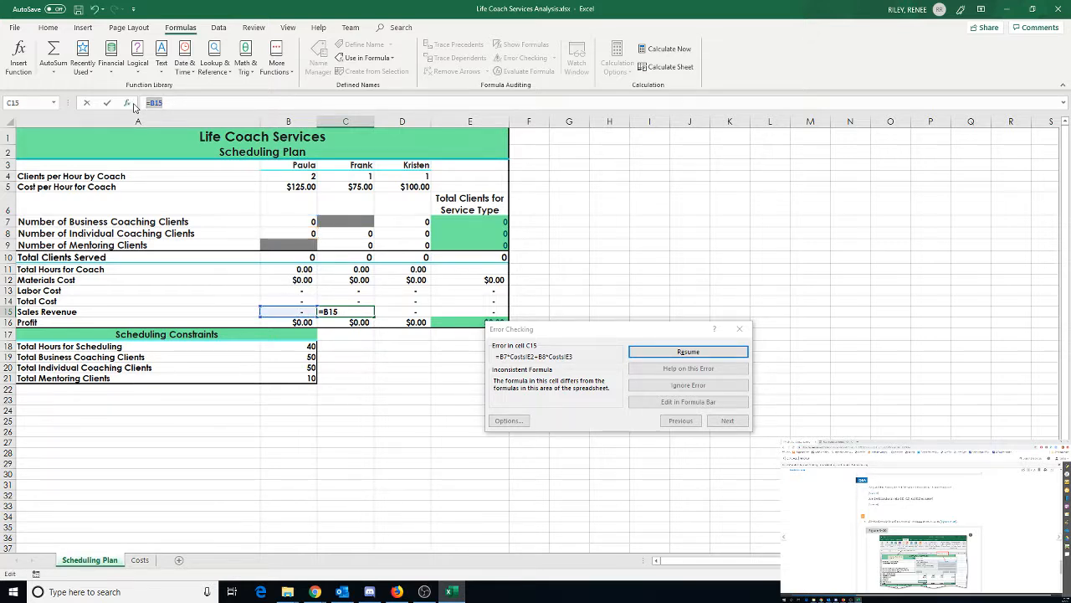
pyautogui.hotkey('ctrl', 'z')
pyautogui.press('Return')
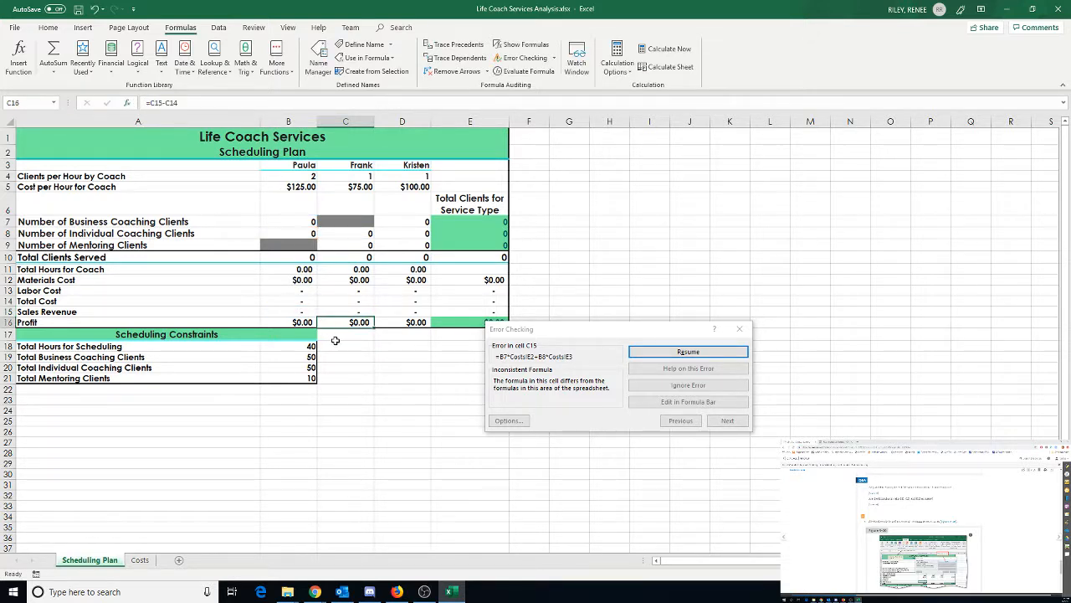
# Step: Undo the earlier edit to the sales revenue formula in C15, restoring =C8*Costs!E3+C9*Costs!E4
pyautogui.click(355, 311)
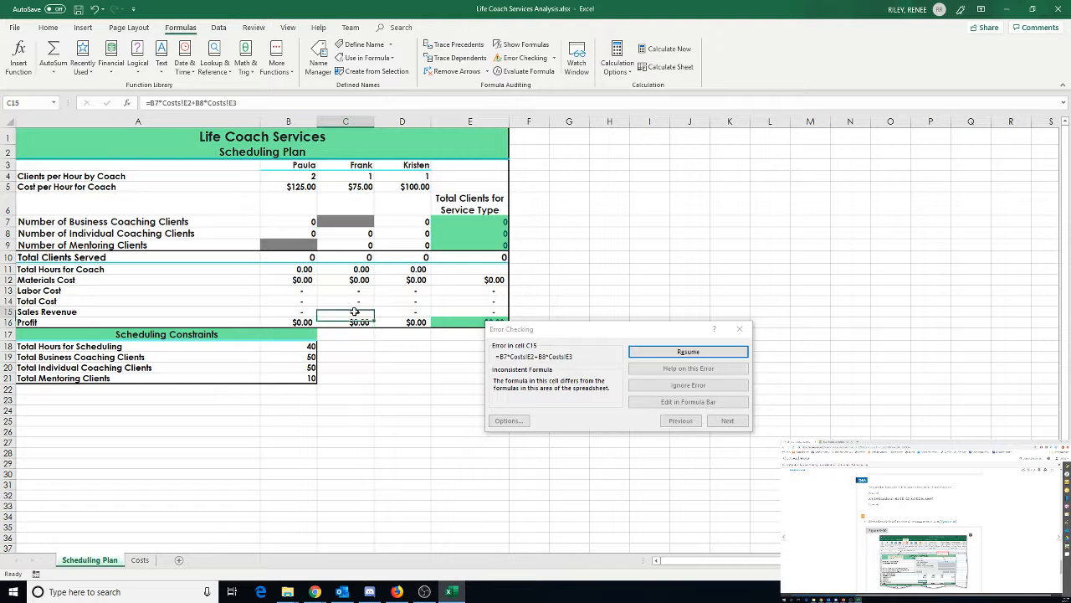
pyautogui.click(674, 352)
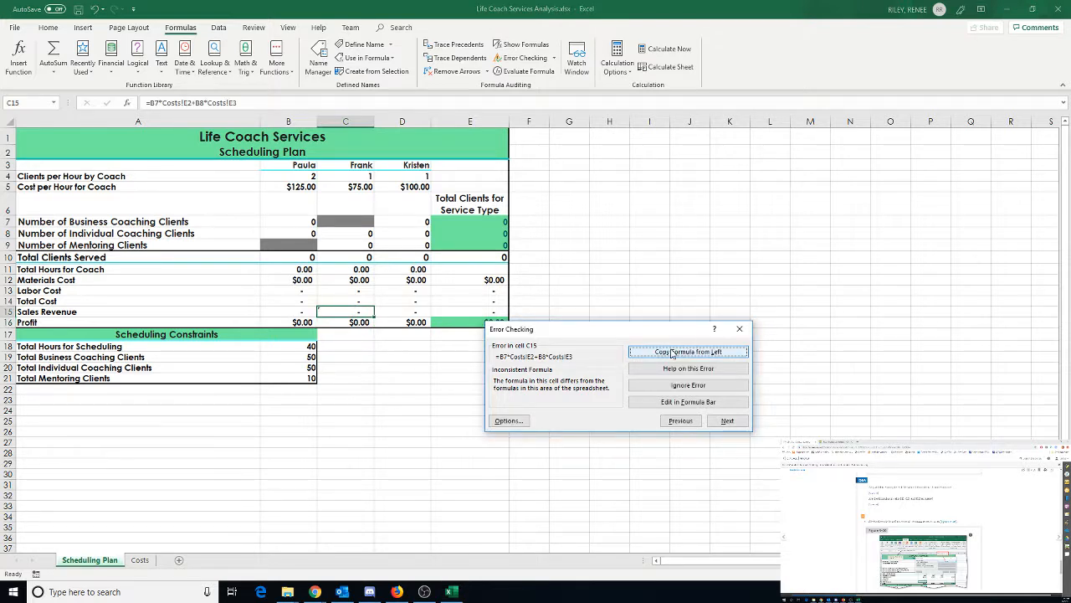
pyautogui.click(293, 310)
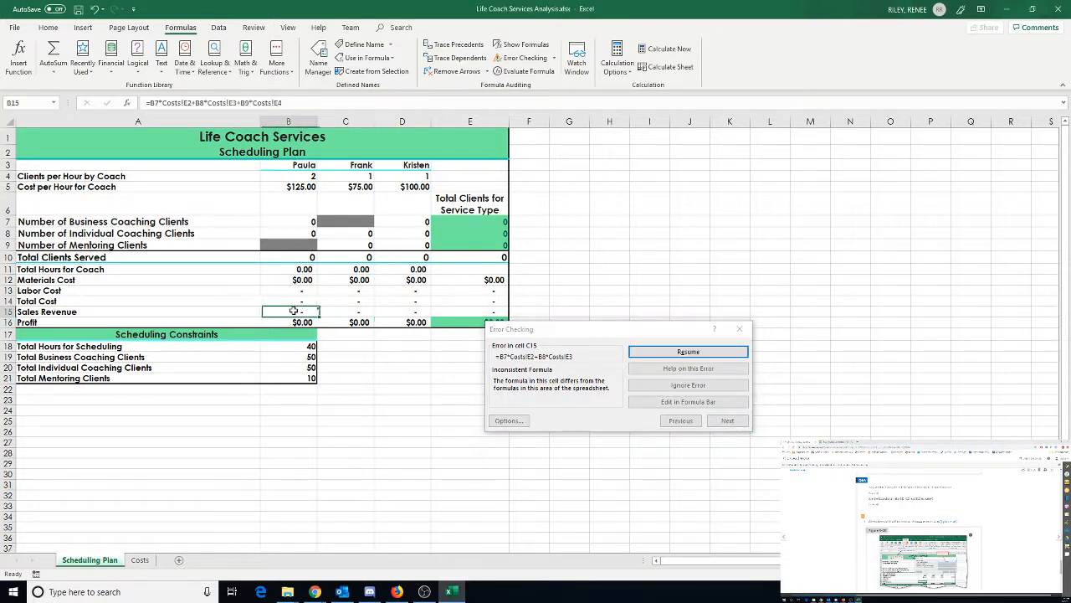
pyautogui.click(346, 312)
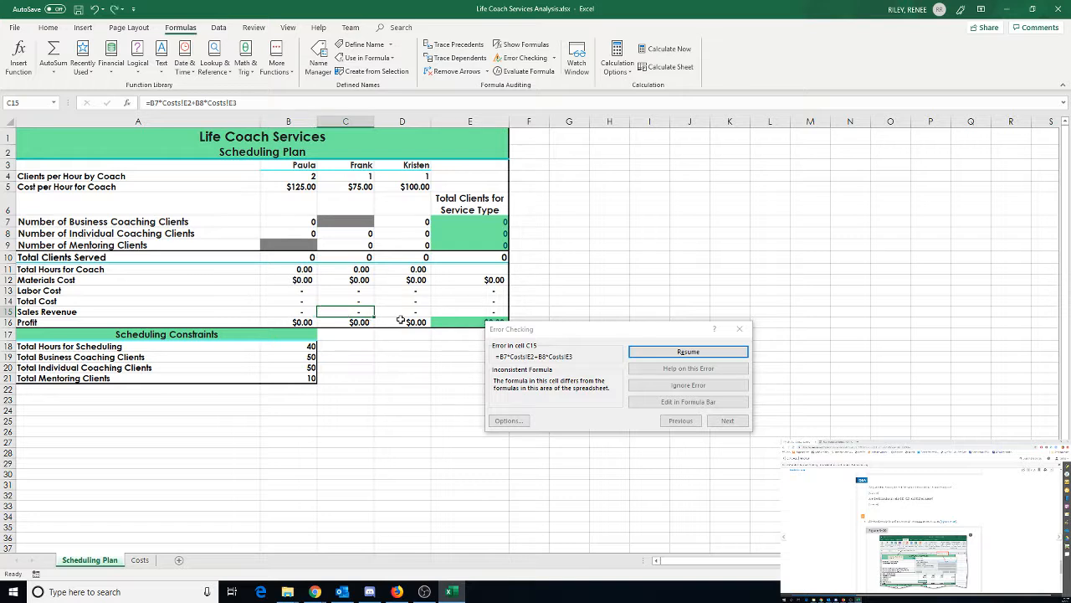
pyautogui.press('Left')
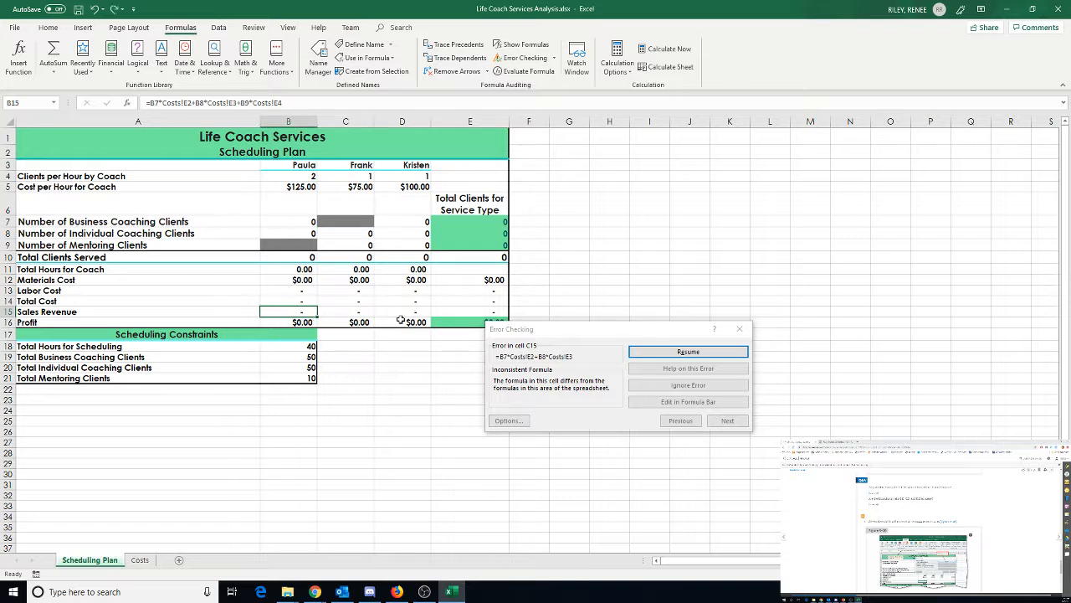
pyautogui.press('Right')
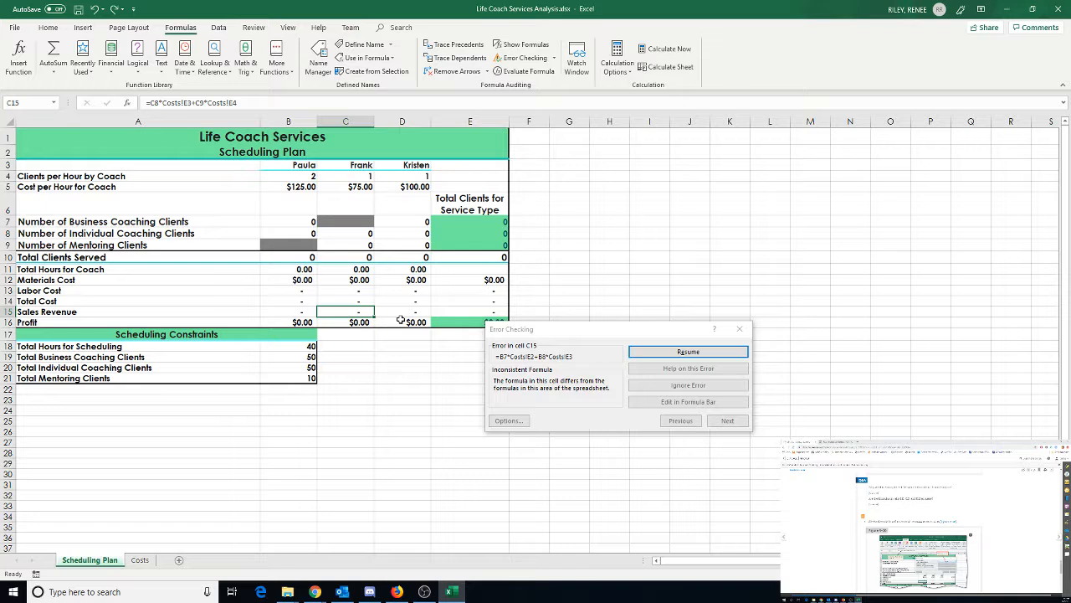
# Step: Review the sales revenue formulas in B15 through E15, resume error checking, and compare the cell references of B15 with C15
pyautogui.click(287, 312)
pyautogui.click(345, 311)
pyautogui.click(410, 311)
pyautogui.click(461, 311)
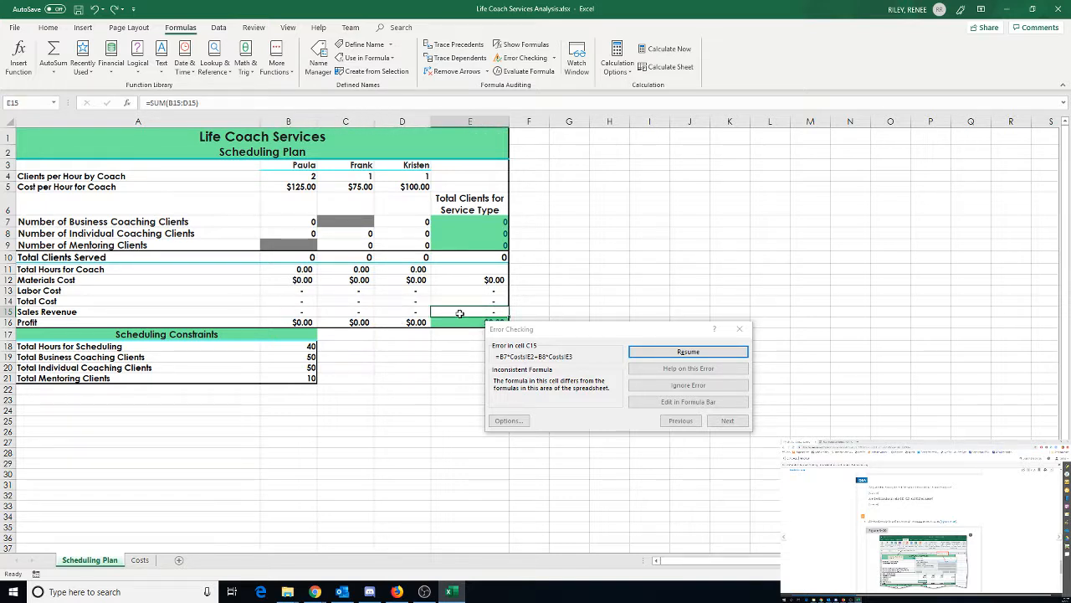
pyautogui.click(647, 353)
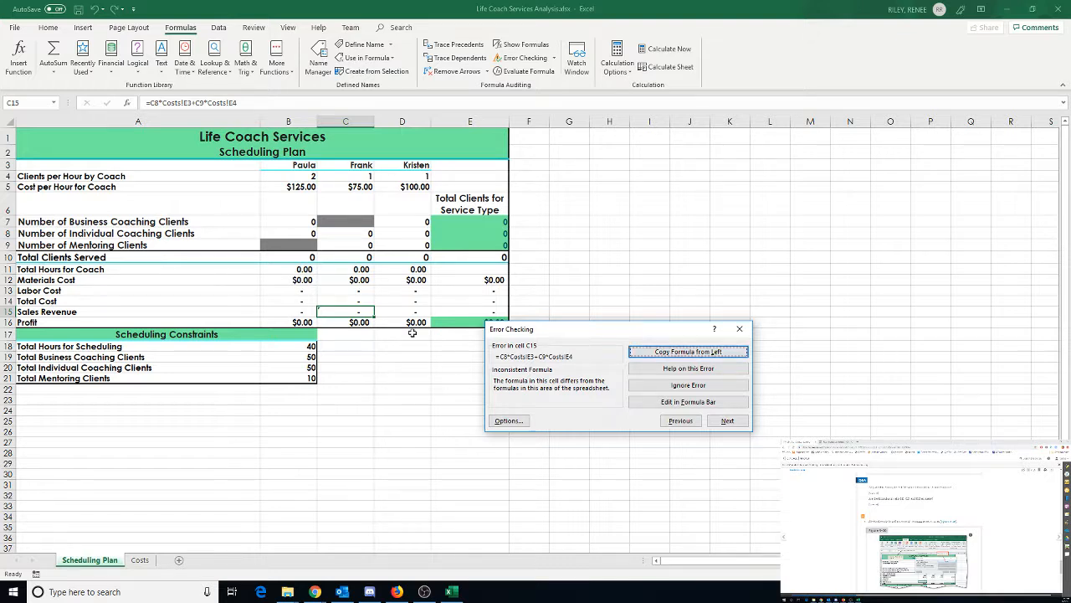
pyautogui.click(307, 311)
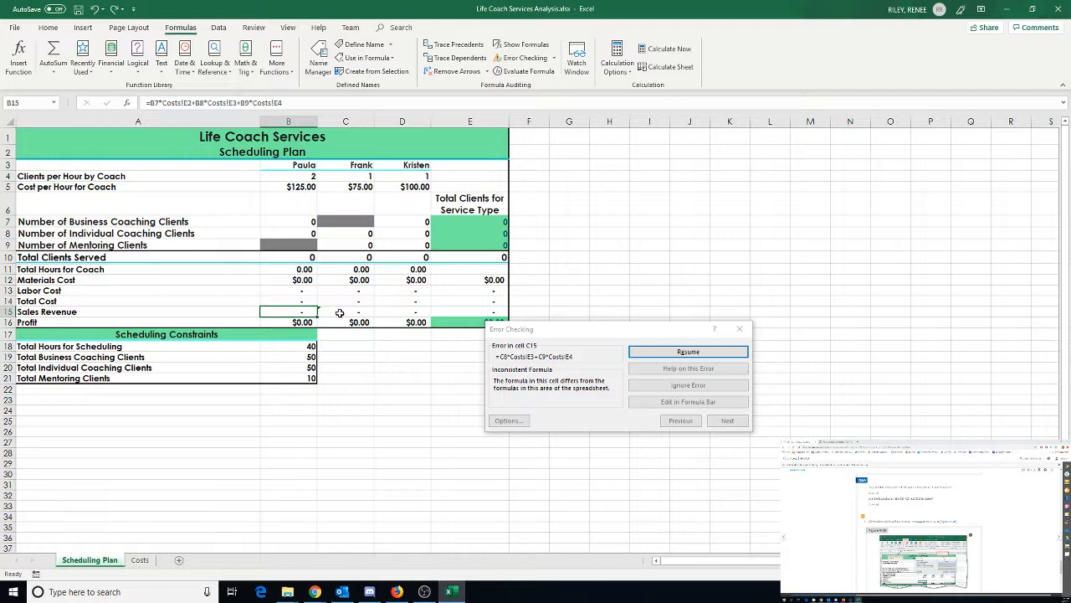
pyautogui.click(202, 106)
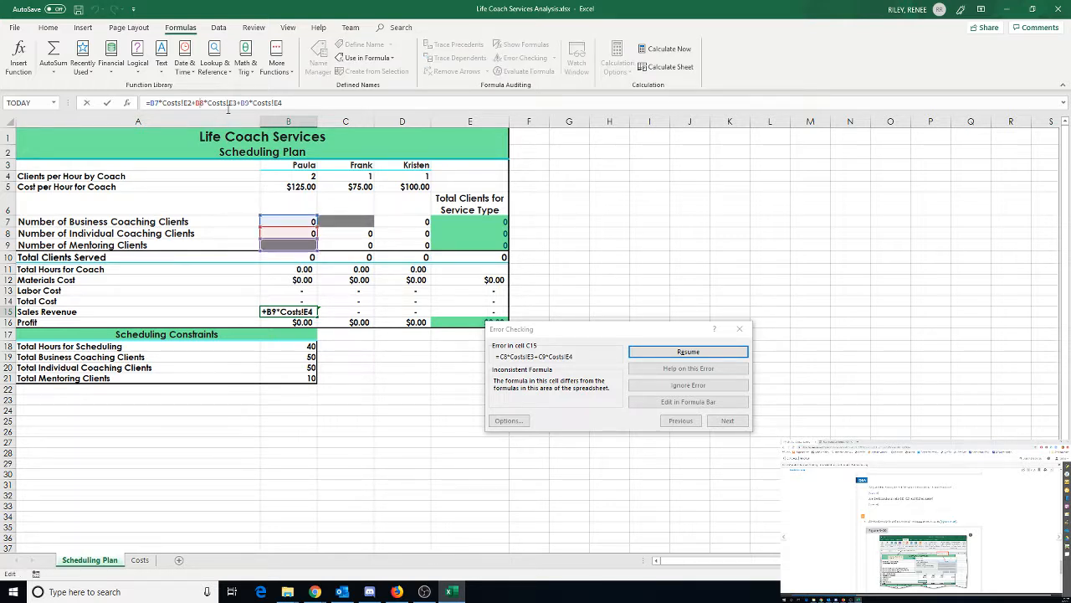
pyautogui.click(334, 313)
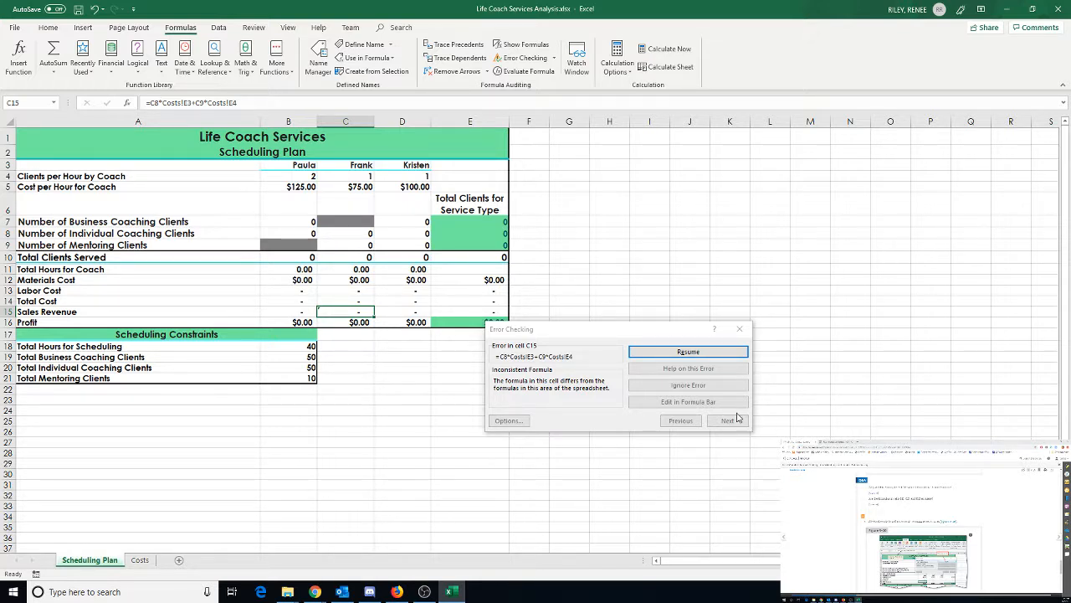
# Step: Resume error checking, ignore the inconsistent formula error in C15, and finish checking the sheet
pyautogui.click(699, 353)
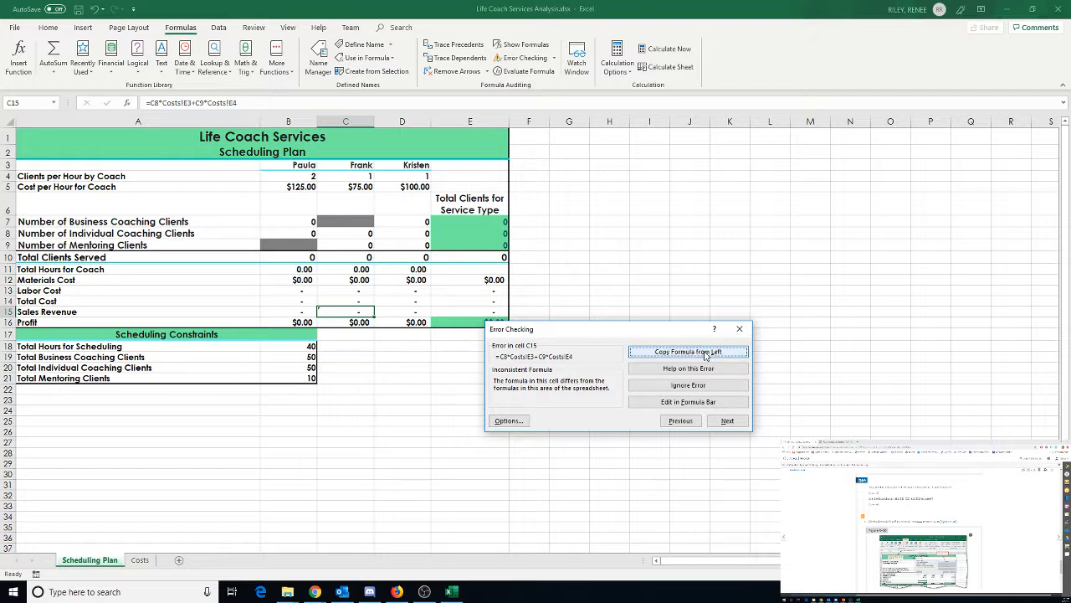
pyautogui.click(720, 387)
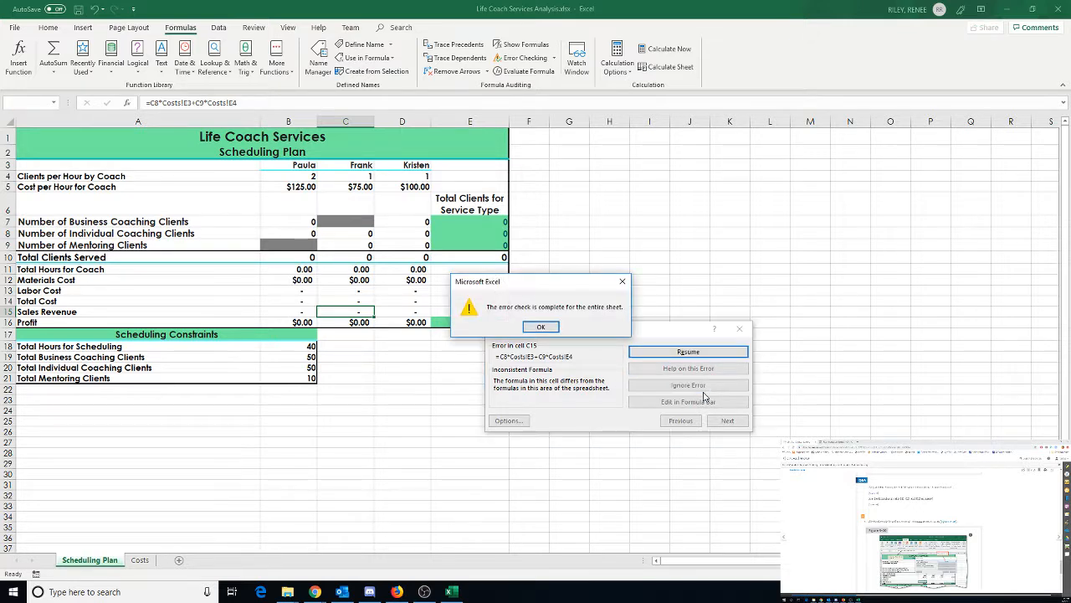
pyautogui.click(541, 326)
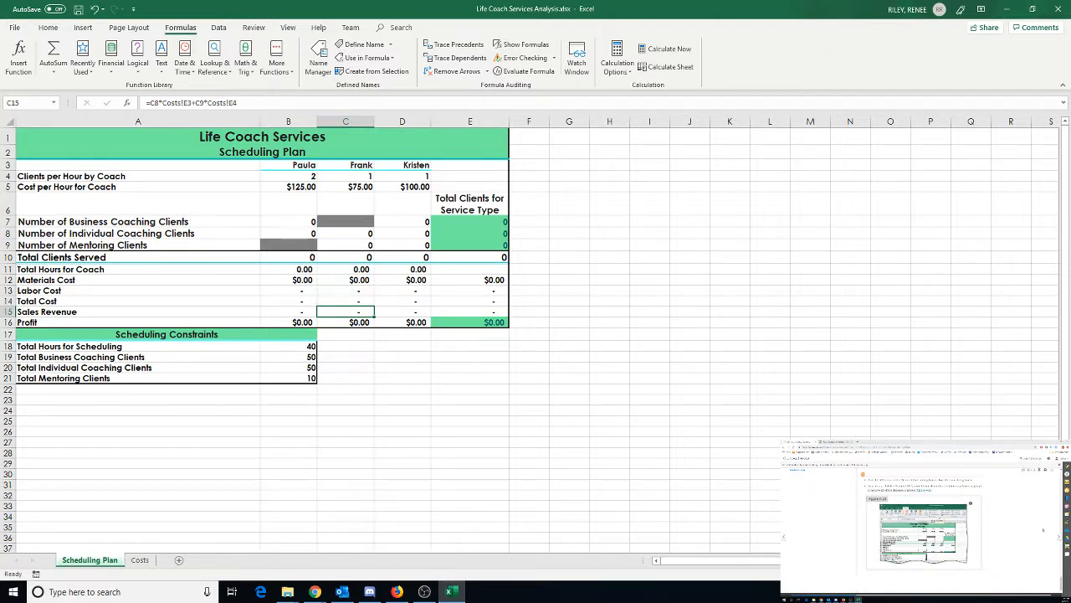
# Step: Add data validation to B7 and D7 that allows only whole numbers greater than or equal to 0
pyautogui.click(1058, 536)
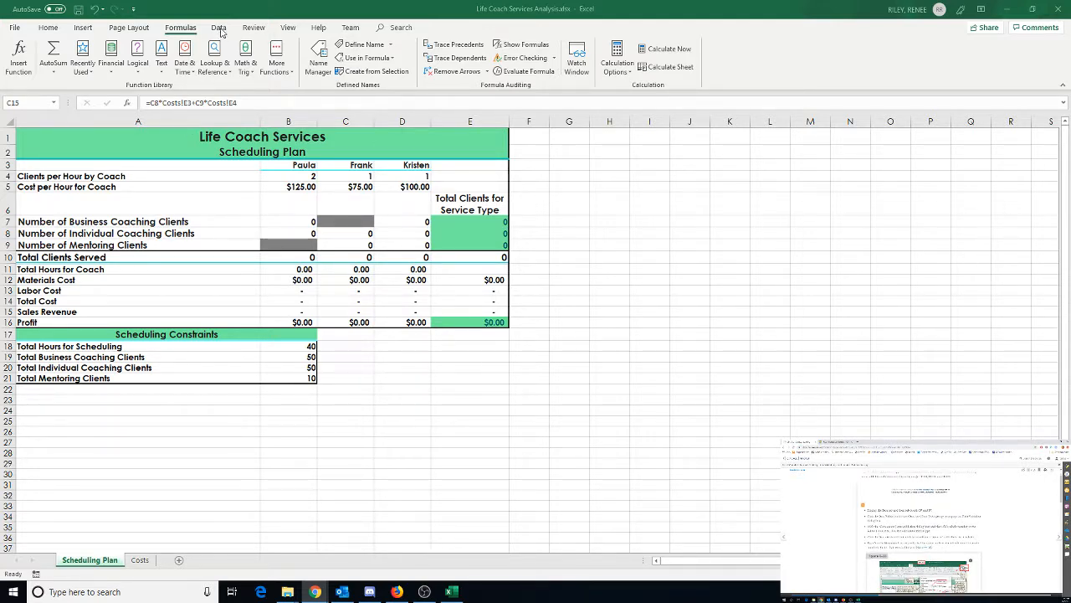
pyautogui.click(220, 31)
pyautogui.click(220, 30)
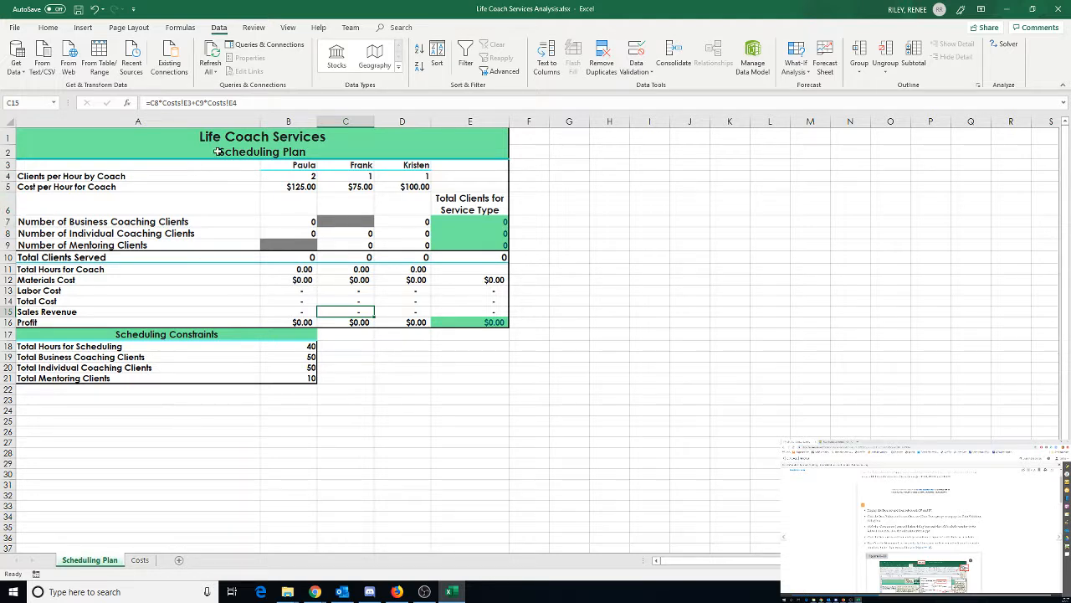
pyautogui.click(297, 219)
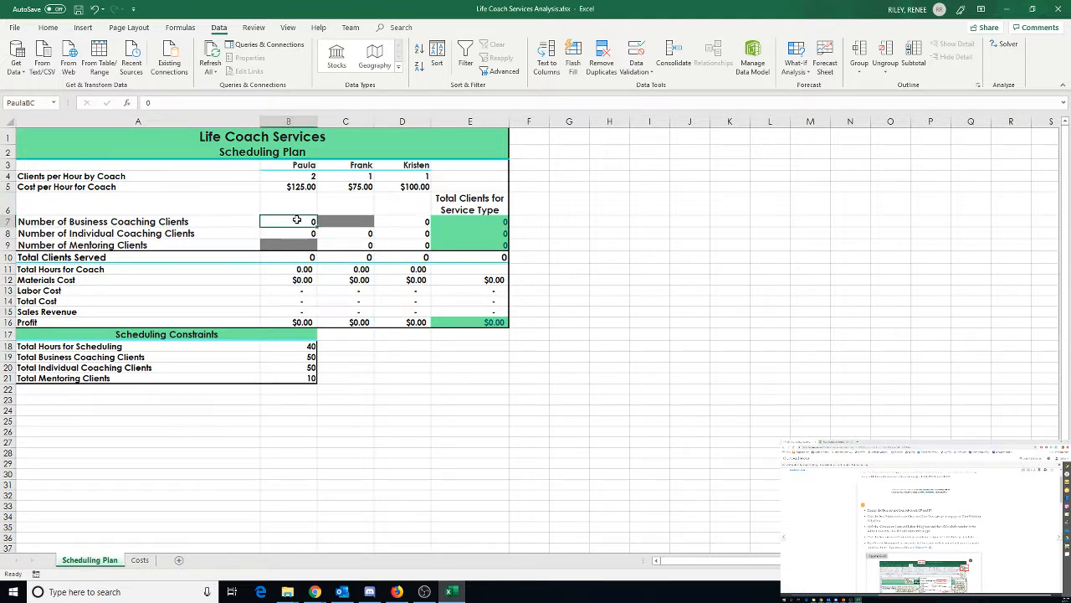
pyautogui.keyDown('ctrl'); pyautogui.click(411, 219); pyautogui.keyUp('ctrl')
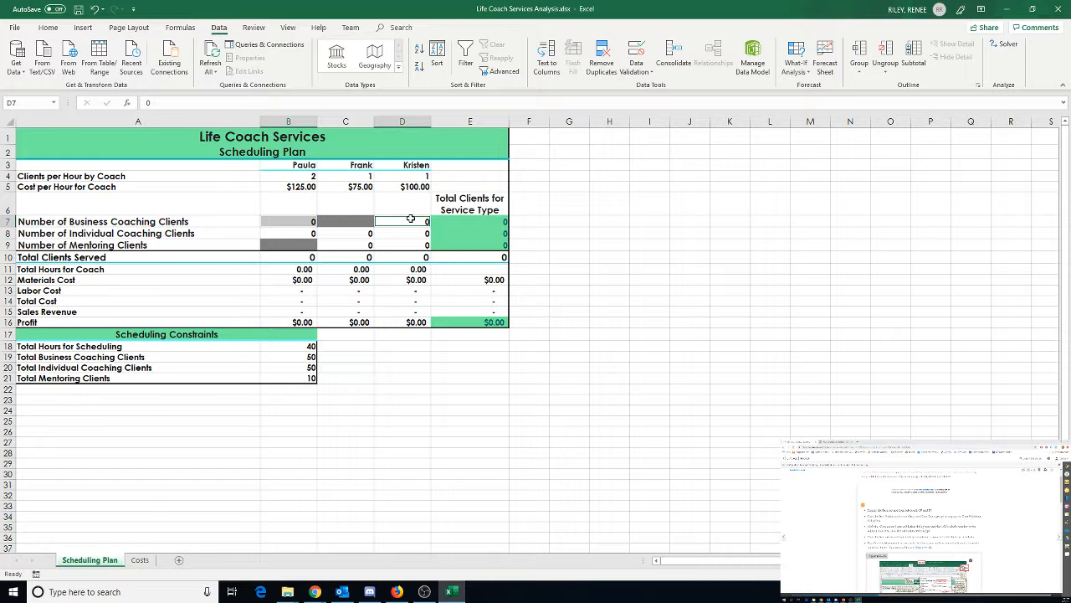
pyautogui.click(645, 67)
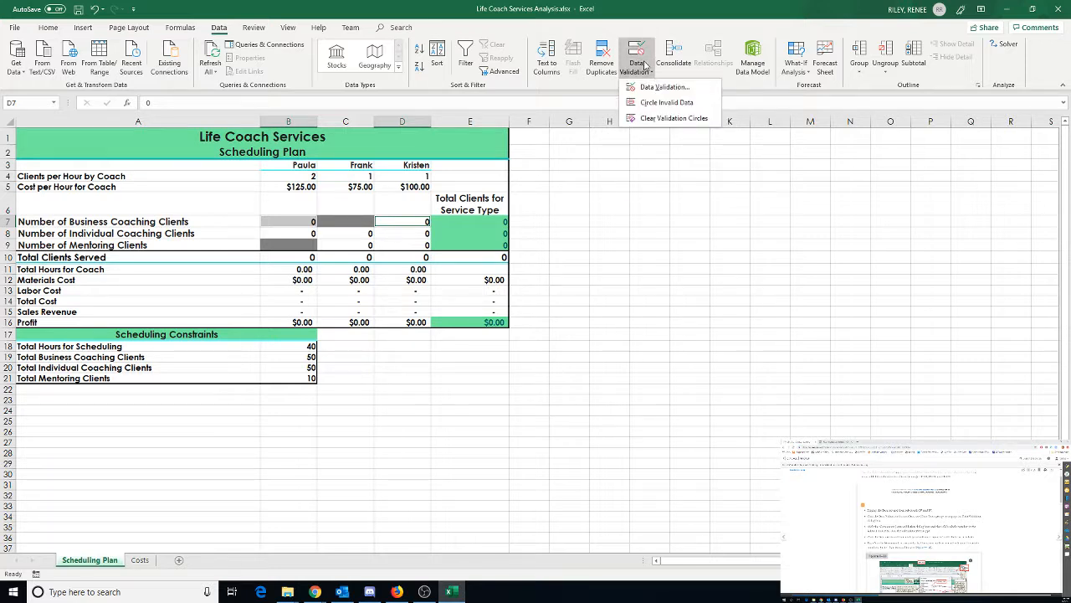
pyautogui.click(664, 87)
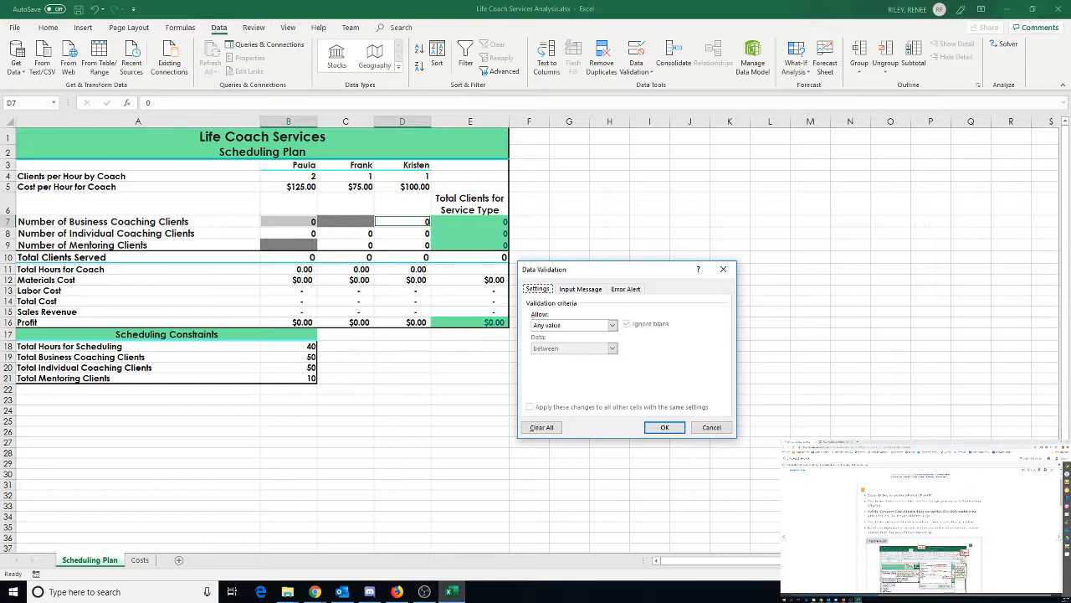
pyautogui.click(615, 325)
pyautogui.click(591, 342)
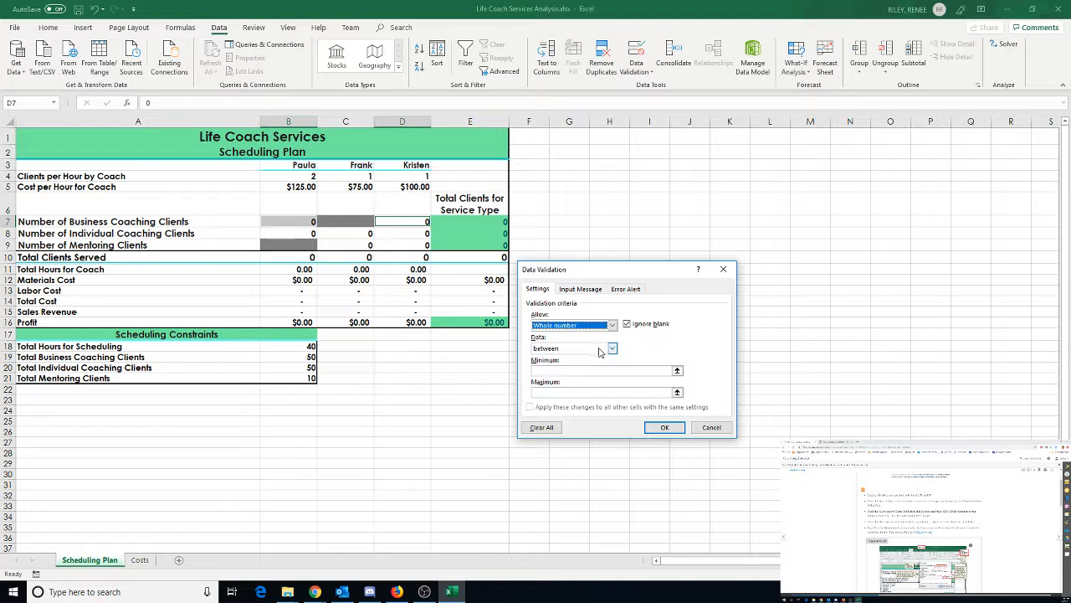
pyautogui.click(613, 348)
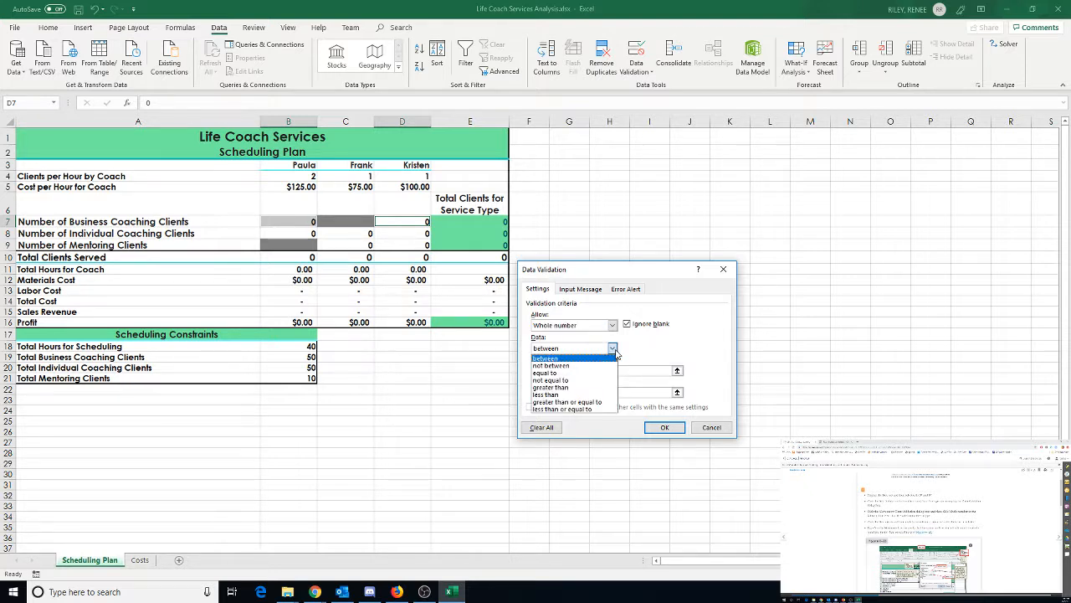
pyautogui.click(599, 402)
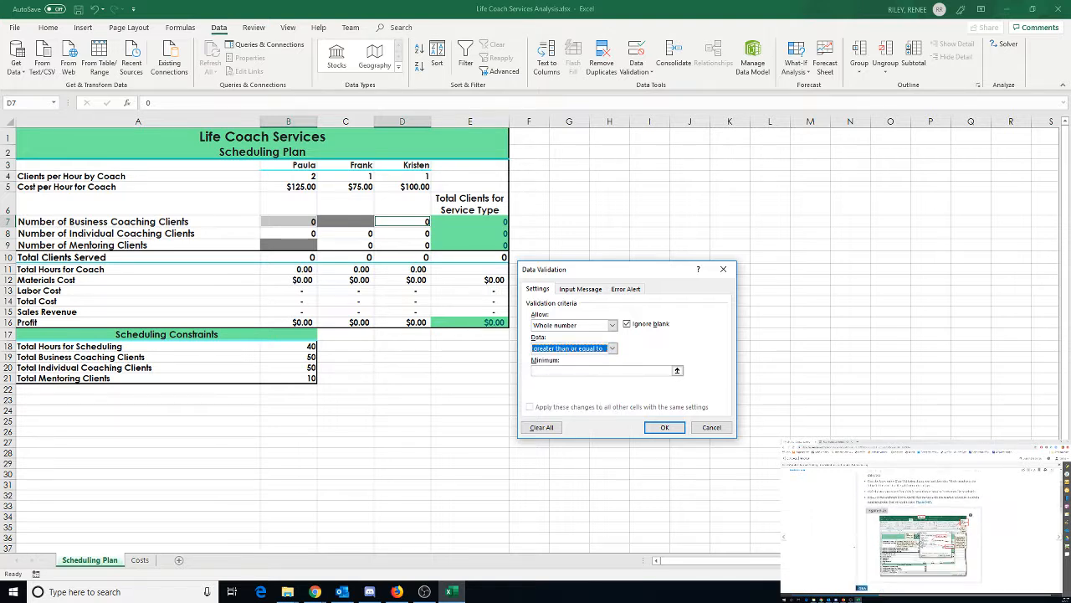
pyautogui.click(574, 369)
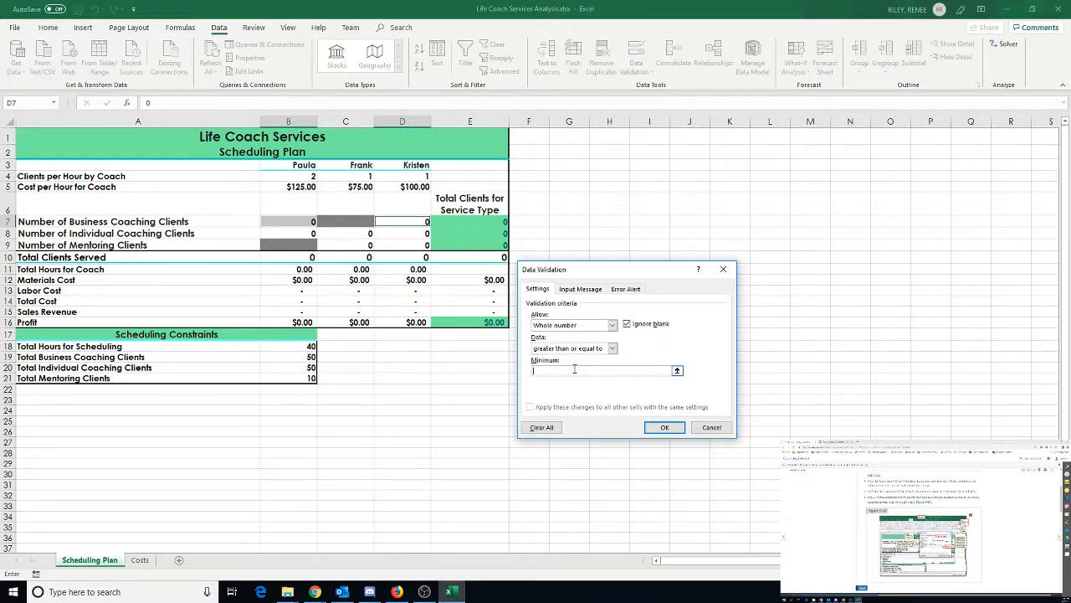
pyautogui.write('0')
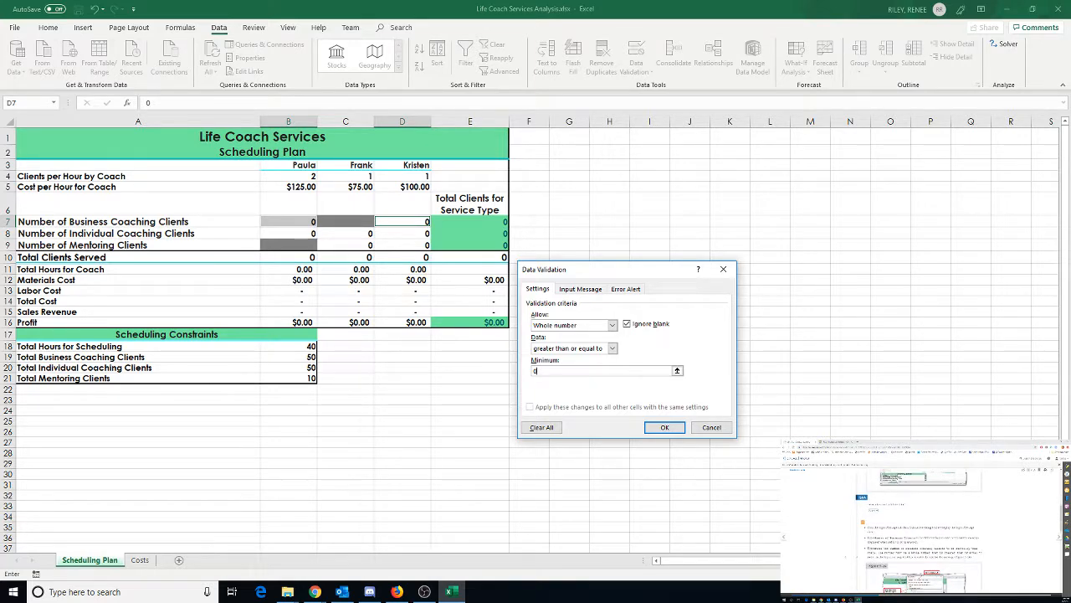
pyautogui.click(664, 428)
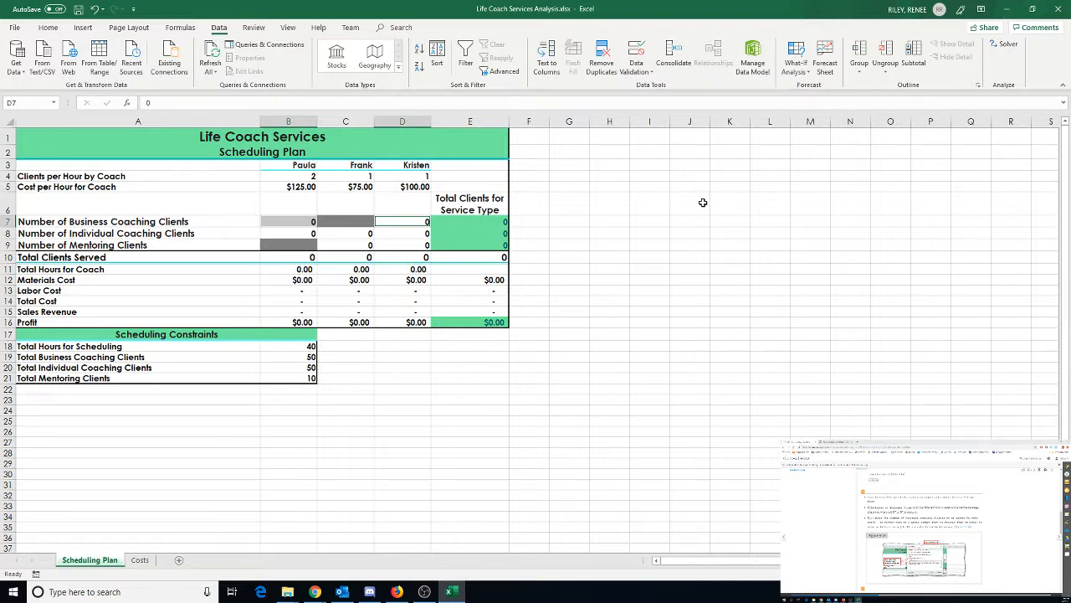
# Step: Title the data validation input message for B7 and D7 "Number of Business Clients"
pyautogui.click(640, 73)
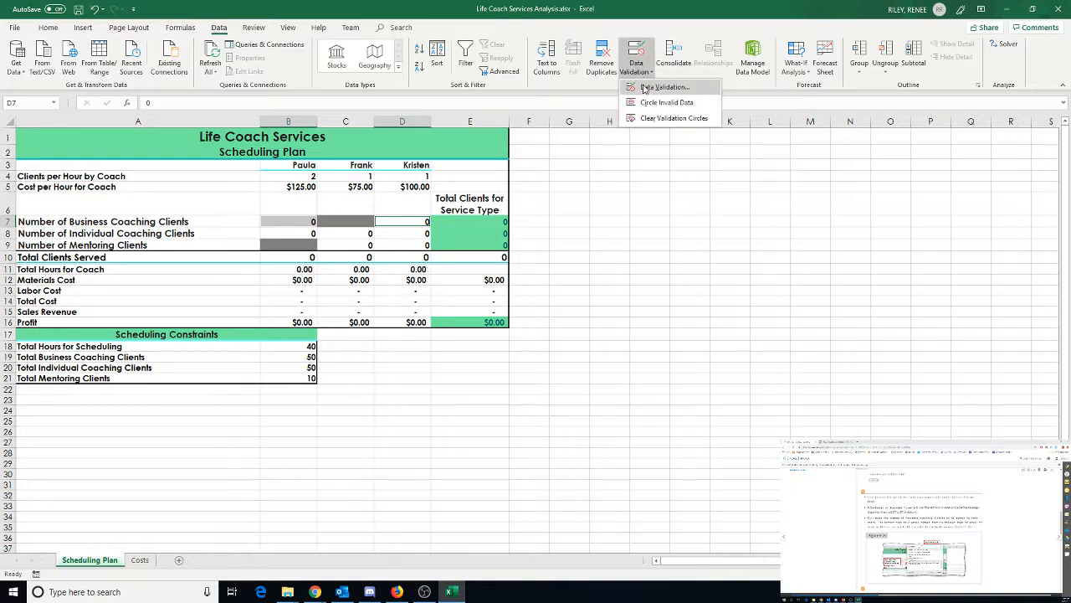
pyautogui.click(646, 86)
pyautogui.click(578, 288)
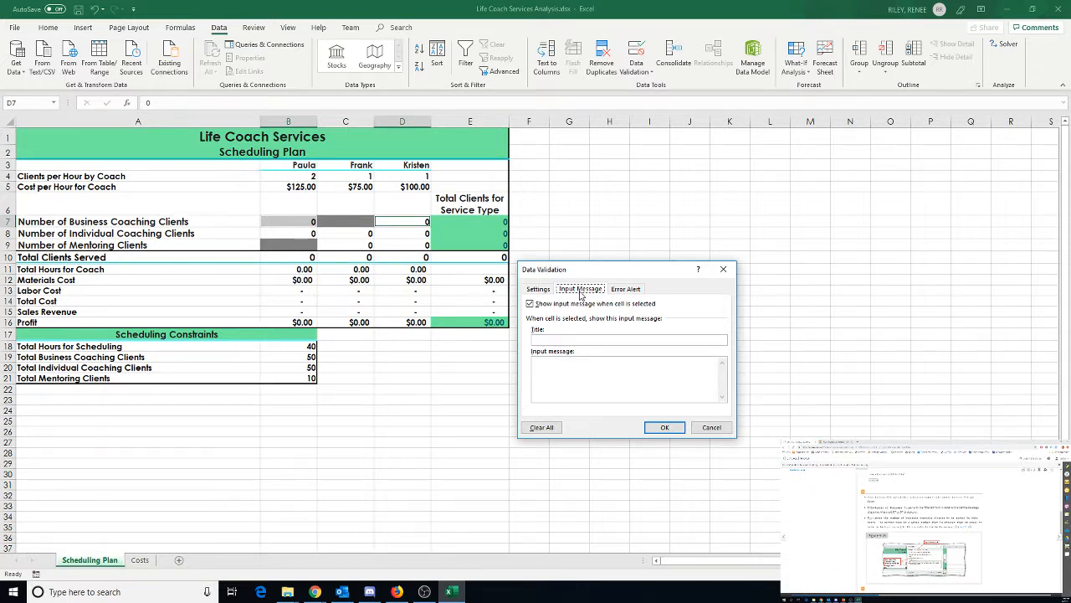
pyautogui.click(553, 339)
pyautogui.write('Number of Bu')
pyautogui.write('siness ')
pyautogui.write('Clients')
# Step: Write the input message asking for the number of business coaching clients to be served by this coach, a whole number greater than or equal to zero
pyautogui.write('Enter t')
pyautogui.write('he ')
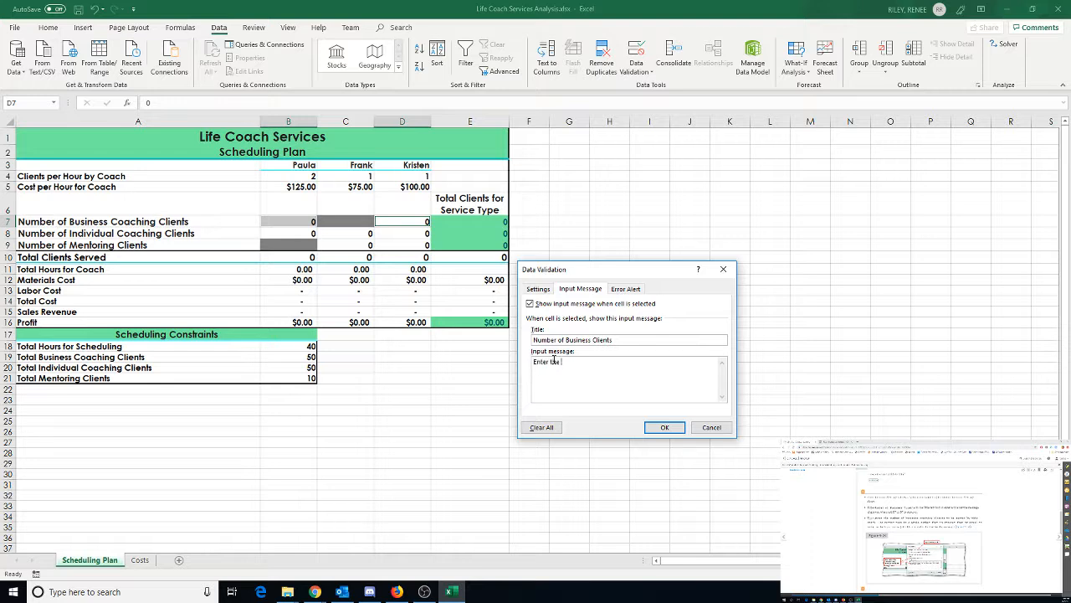
pyautogui.write('number of business coaching clients to be served by')
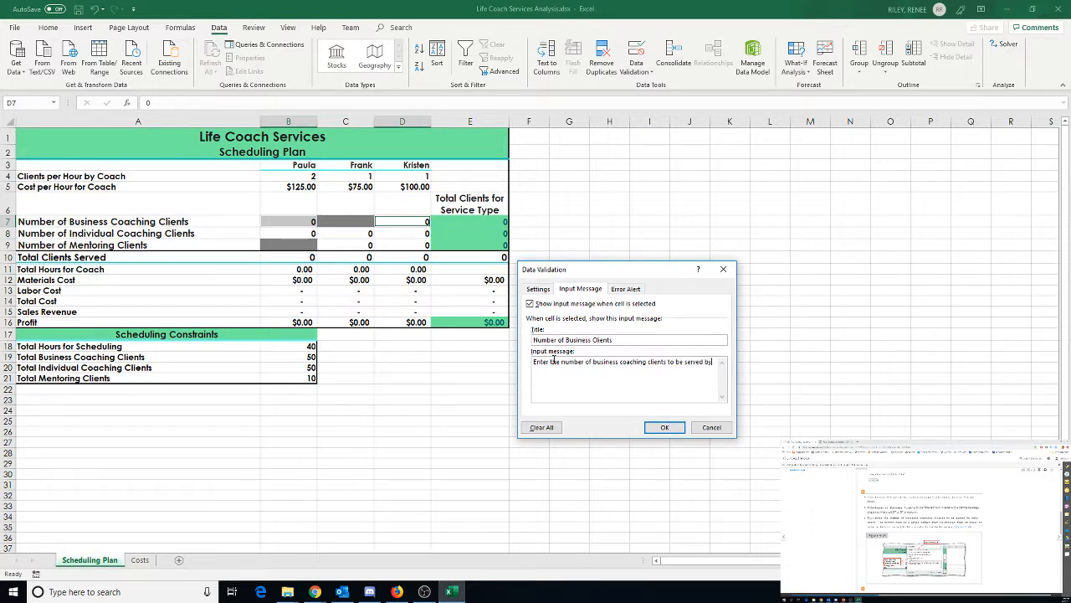
pyautogui.write(' this coach. The number must be a whole number that is great')
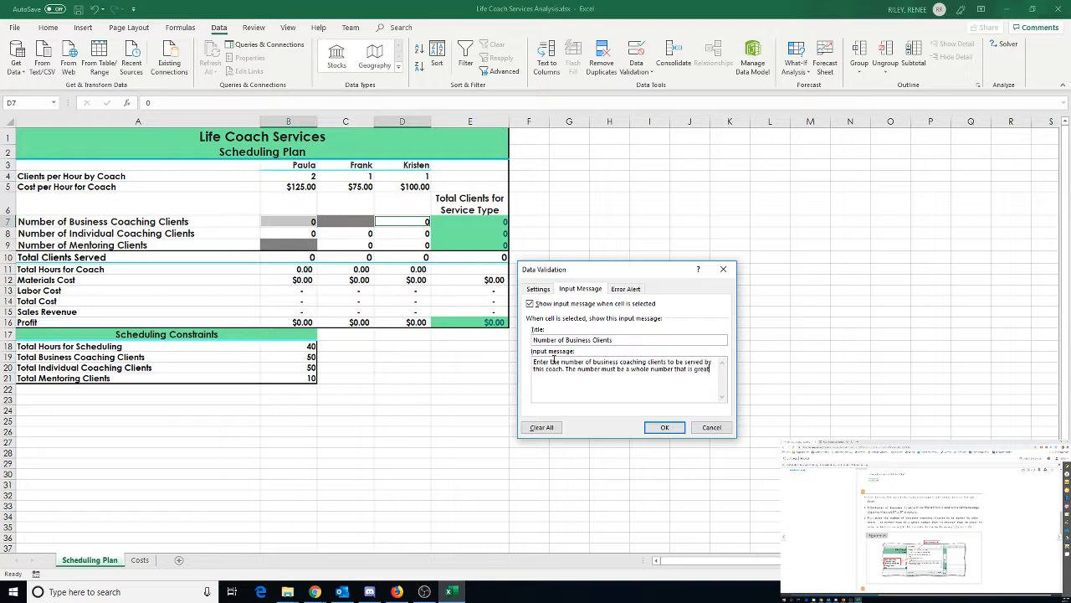
pyautogui.write('er than or equal to zero.')
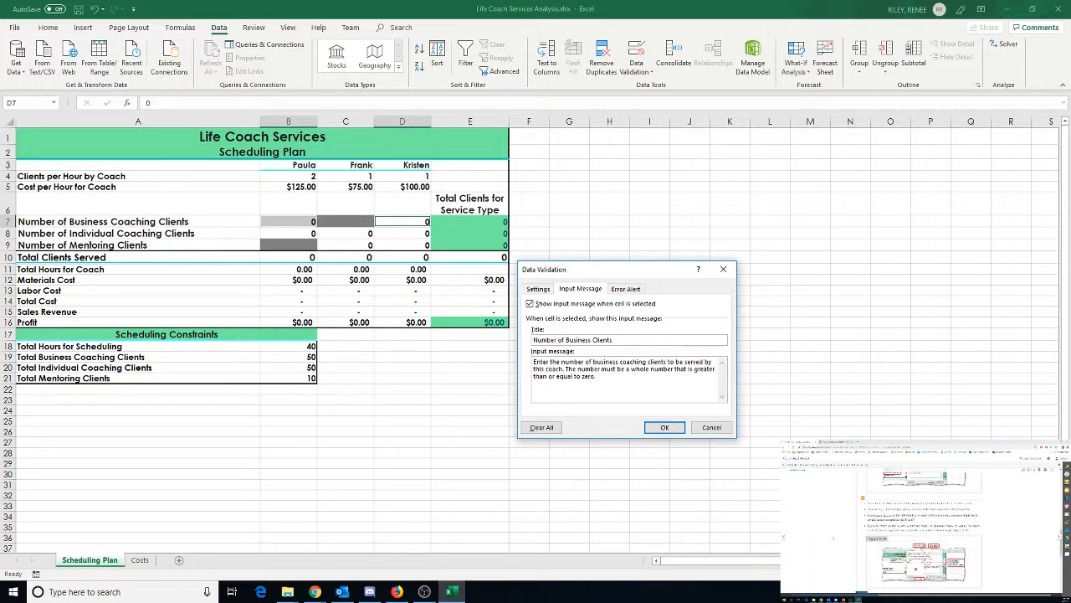
# Step: Add a Stop error alert titled "Input Error" with the message "You must enter a whole number that is greater than or equal to zero."
pyautogui.click(629, 290)
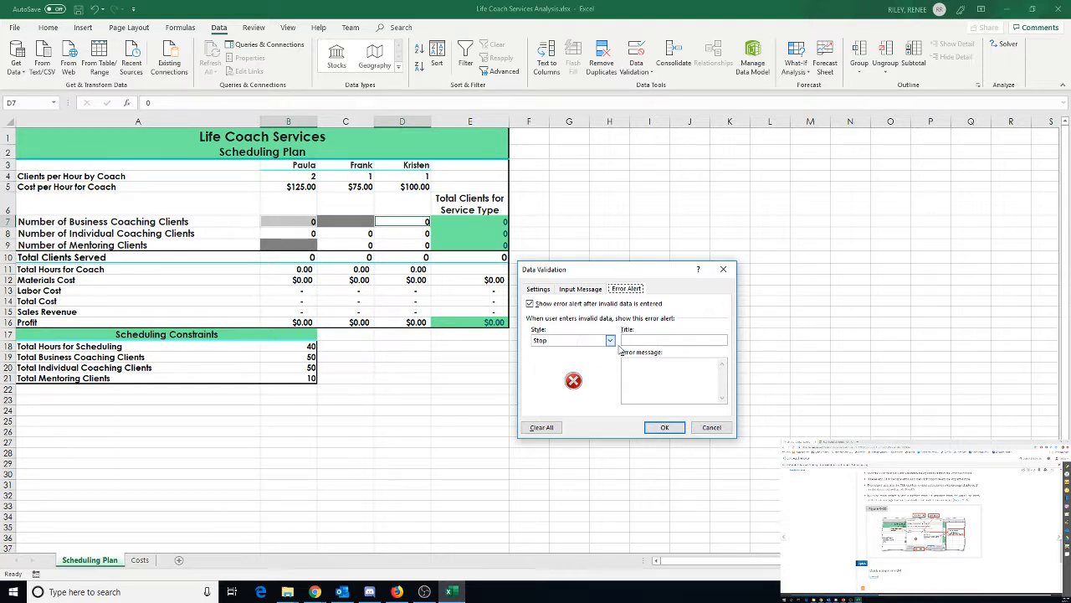
pyautogui.click(657, 341)
pyautogui.write('Input Error')
pyautogui.click(644, 365)
pyautogui.write('You must ')
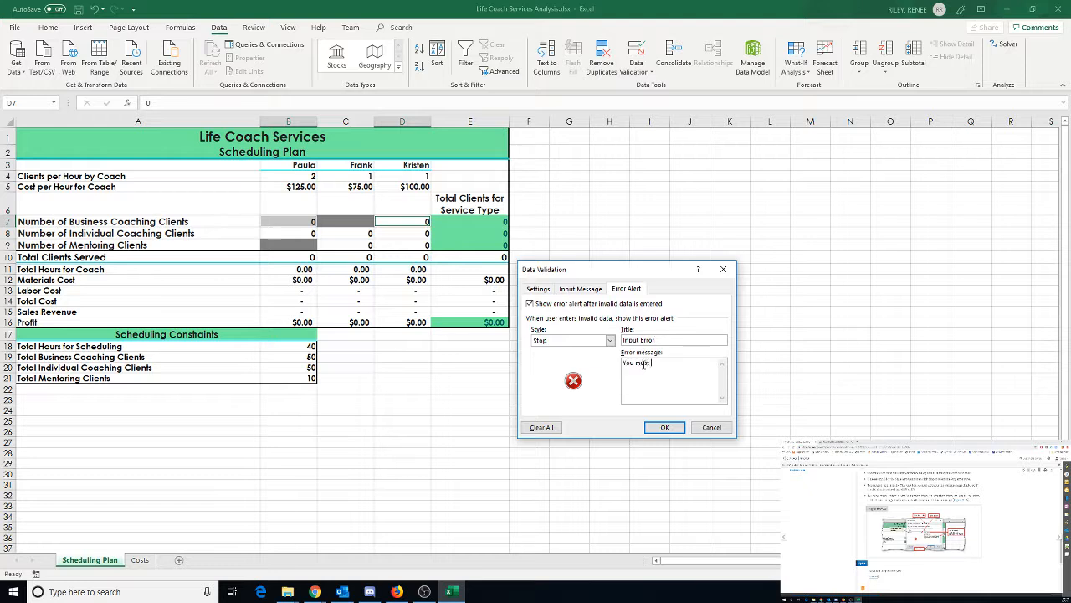
pyautogui.write('enter a whole number. that is greater than or equal to z')
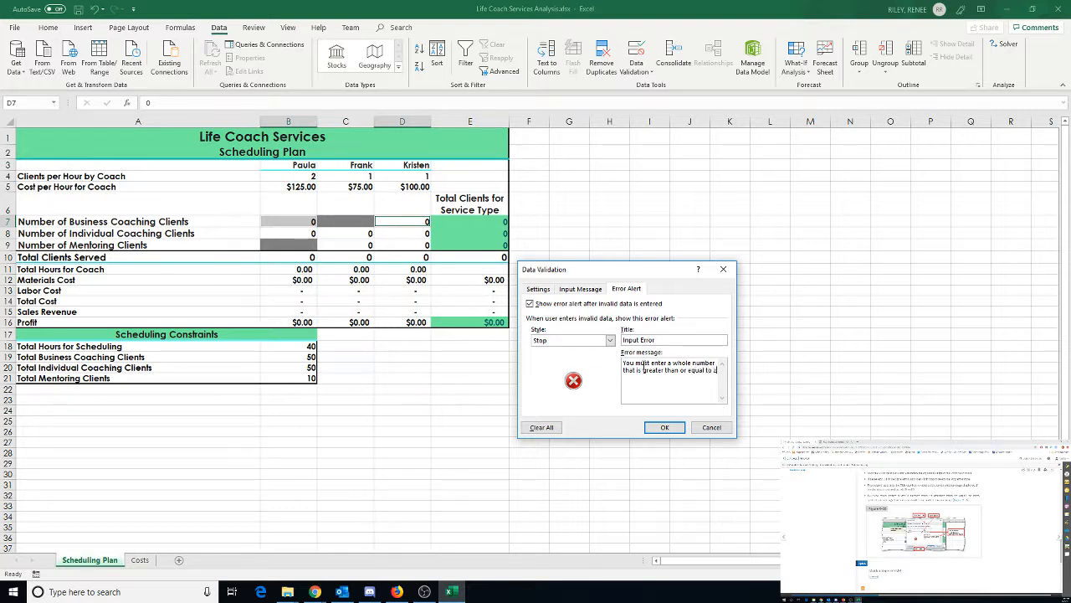
pyautogui.write('ero.')
pyautogui.click(663, 427)
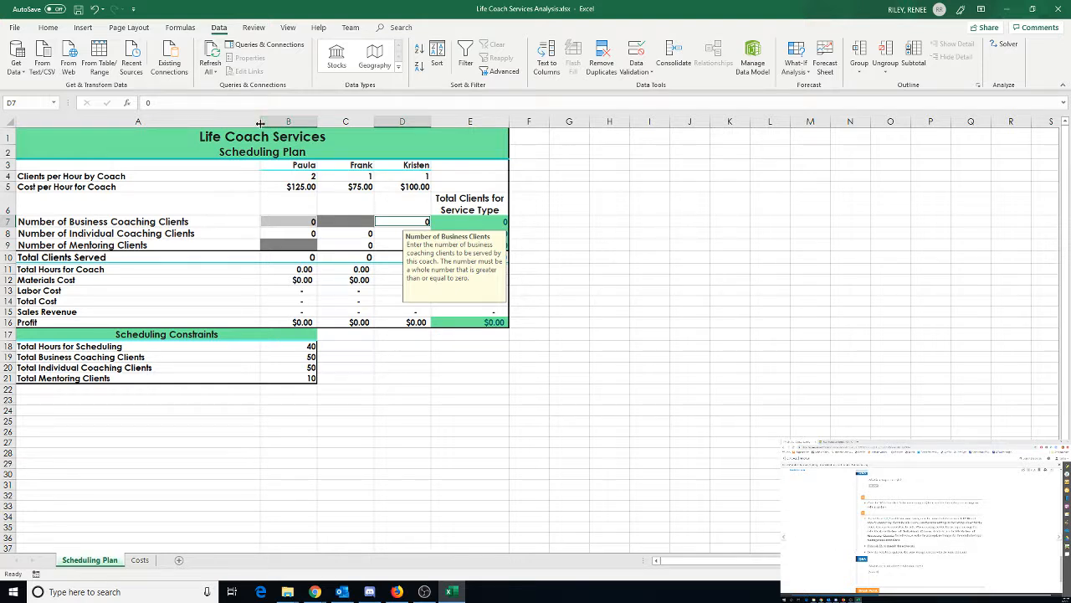
# Step: Set the validation criteria for B8 and D8 to whole numbers greater than or equal to 0
pyautogui.click(293, 234)
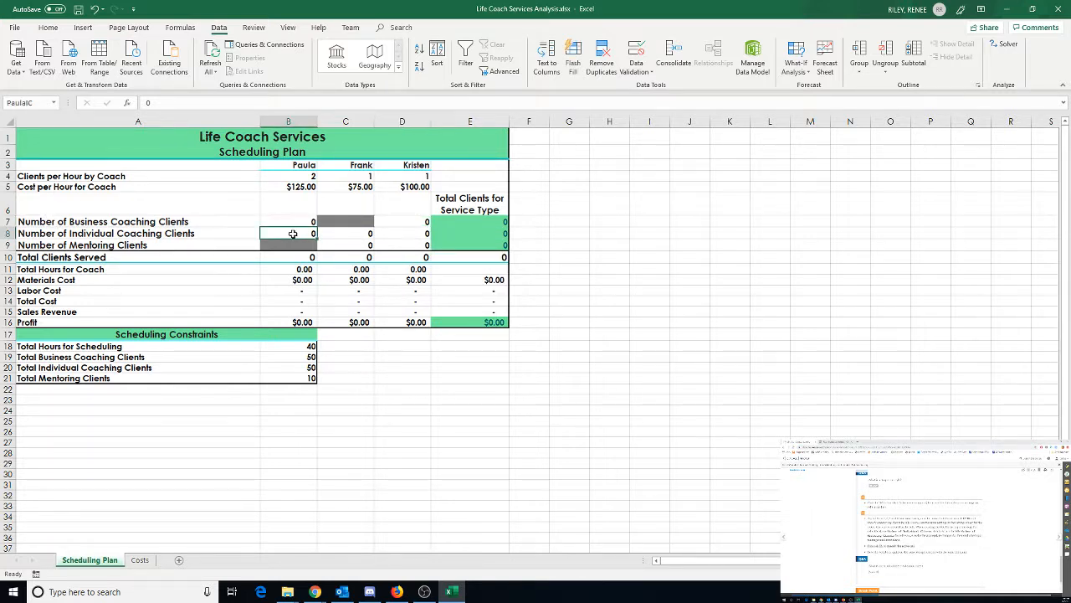
pyautogui.click(411, 238)
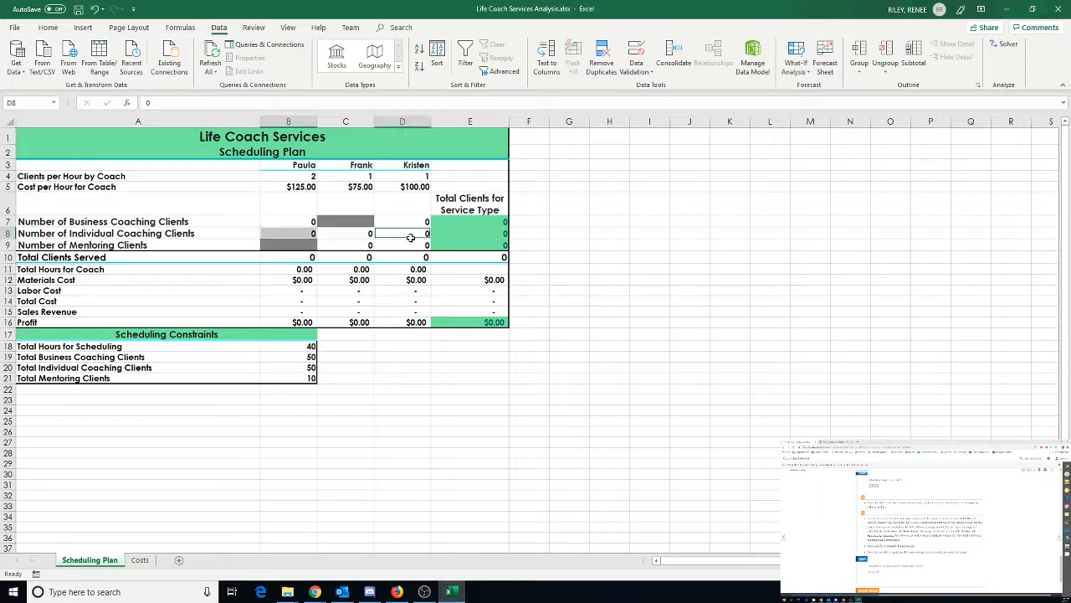
pyautogui.click(636, 57)
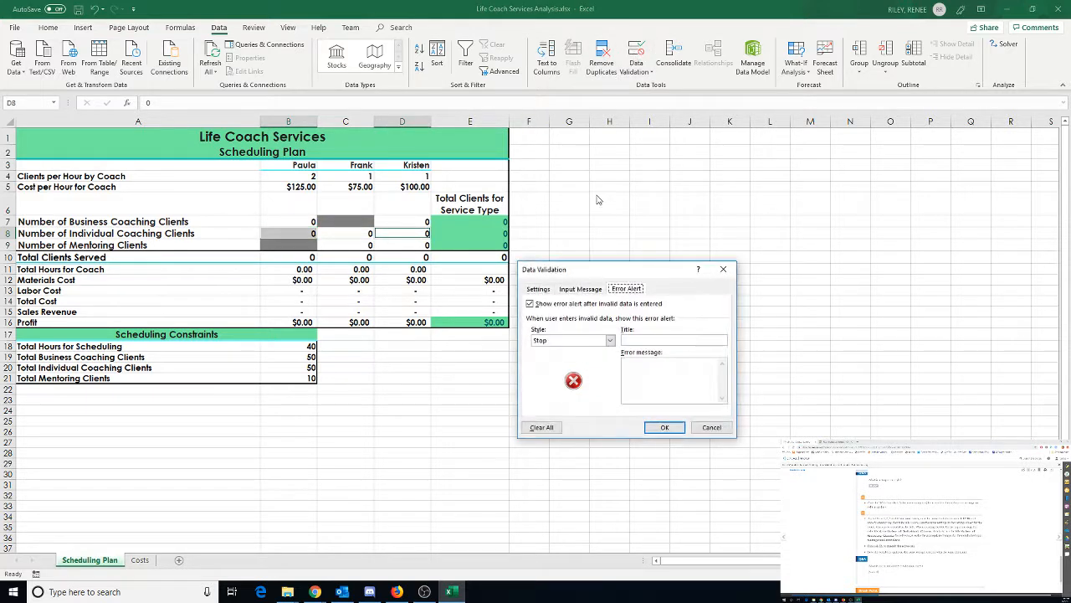
pyautogui.click(542, 288)
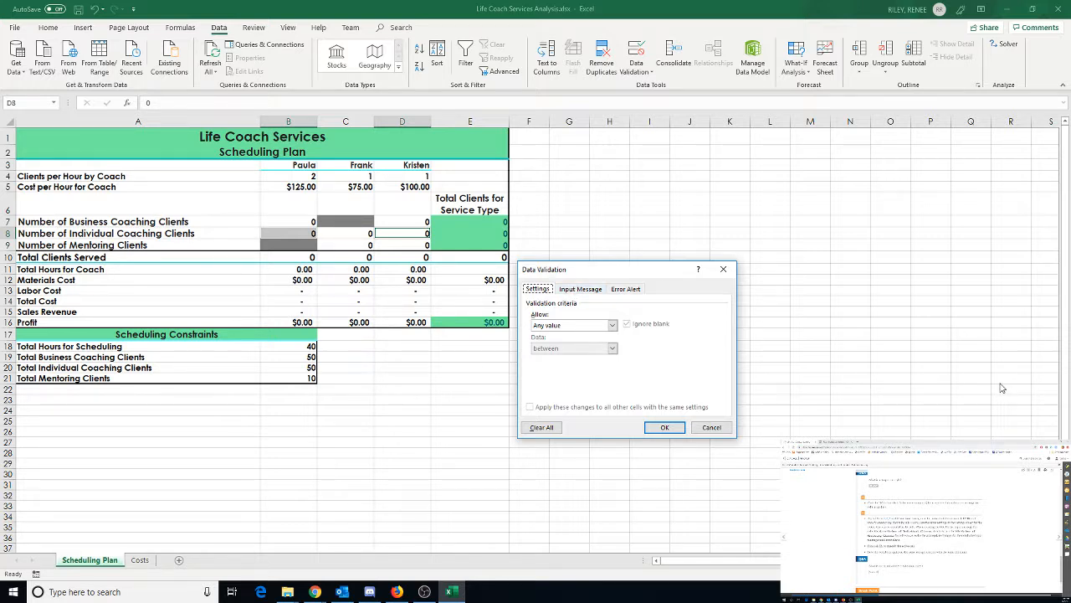
pyautogui.click(613, 325)
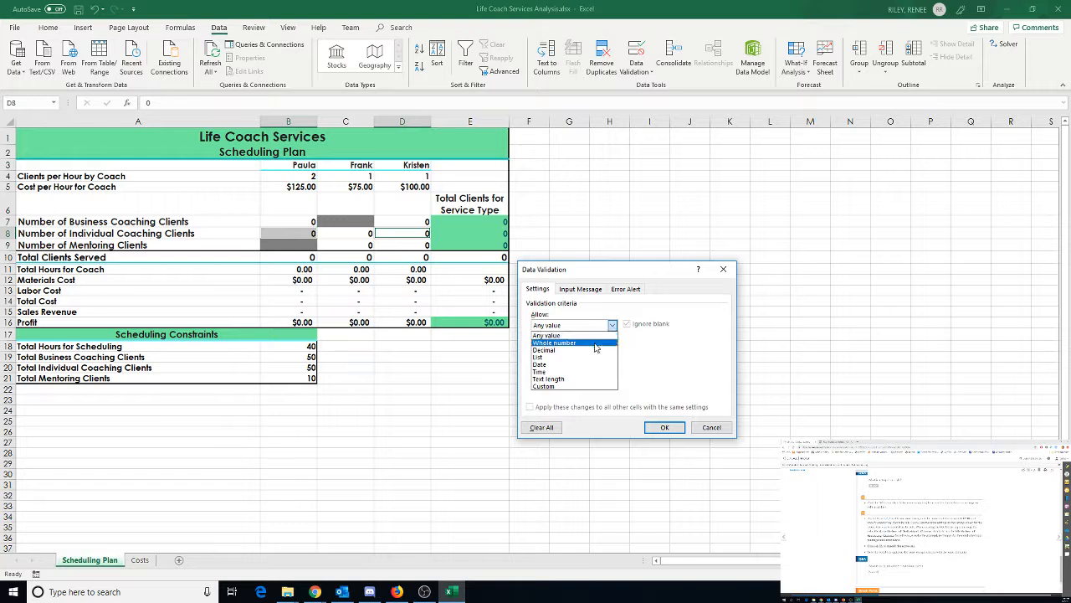
pyautogui.click(557, 342)
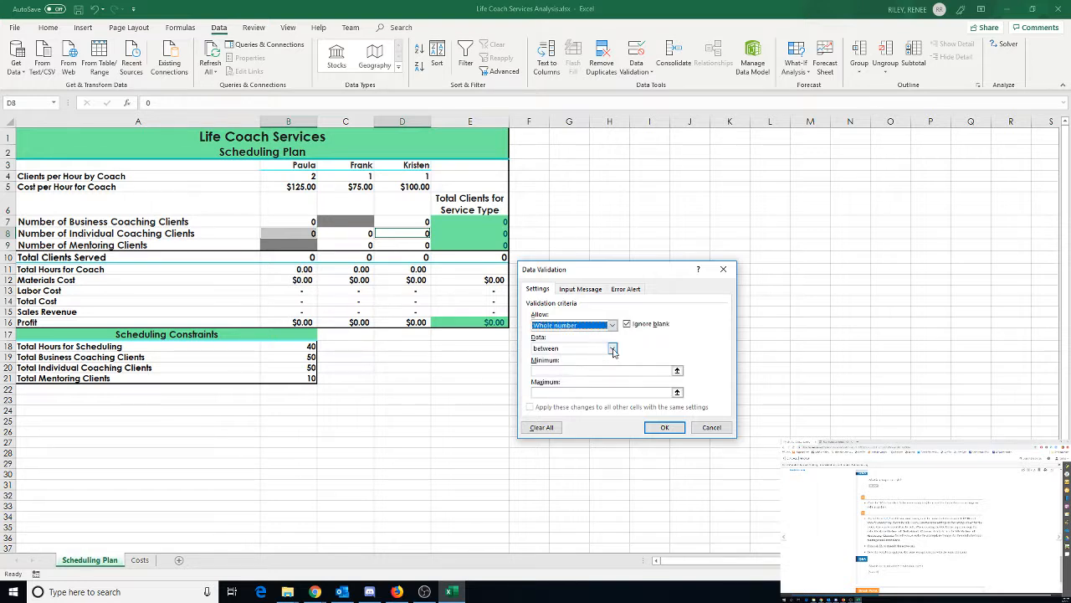
pyautogui.click(613, 348)
pyautogui.click(594, 403)
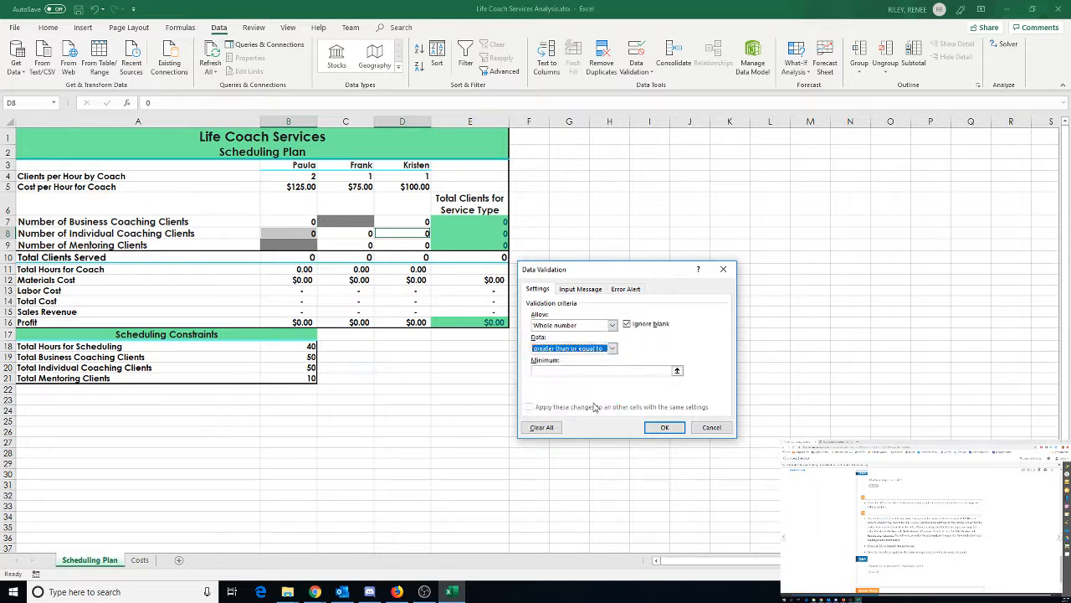
pyautogui.click(564, 370)
pyautogui.write('0')
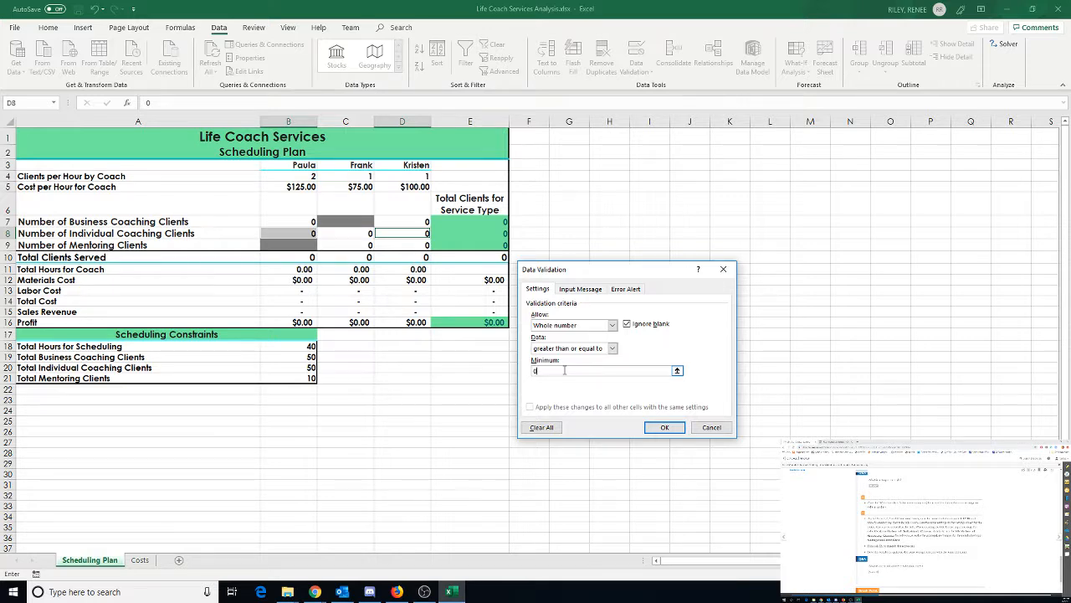
# Step: Title the data validation input message for B8 and D8 "Number of Individual Clients"
pyautogui.click(591, 289)
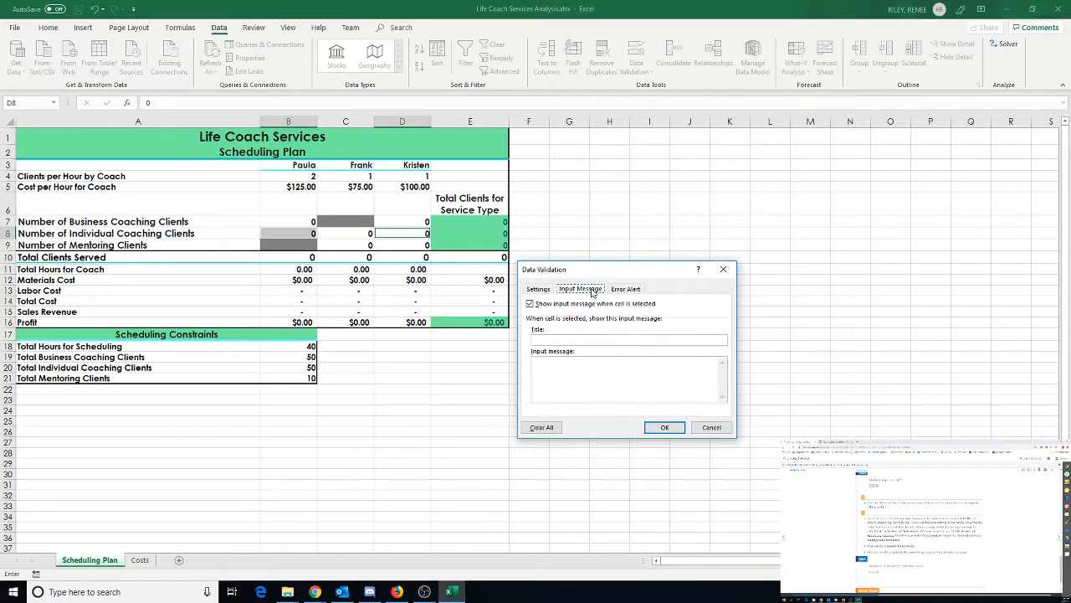
pyautogui.click(591, 338)
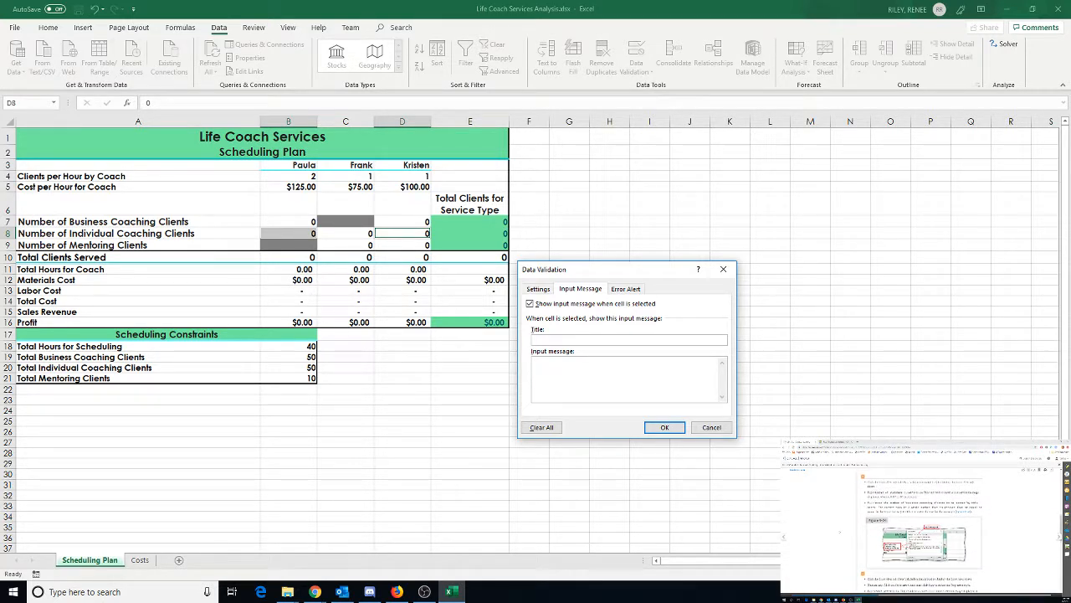
pyautogui.write('Numb')
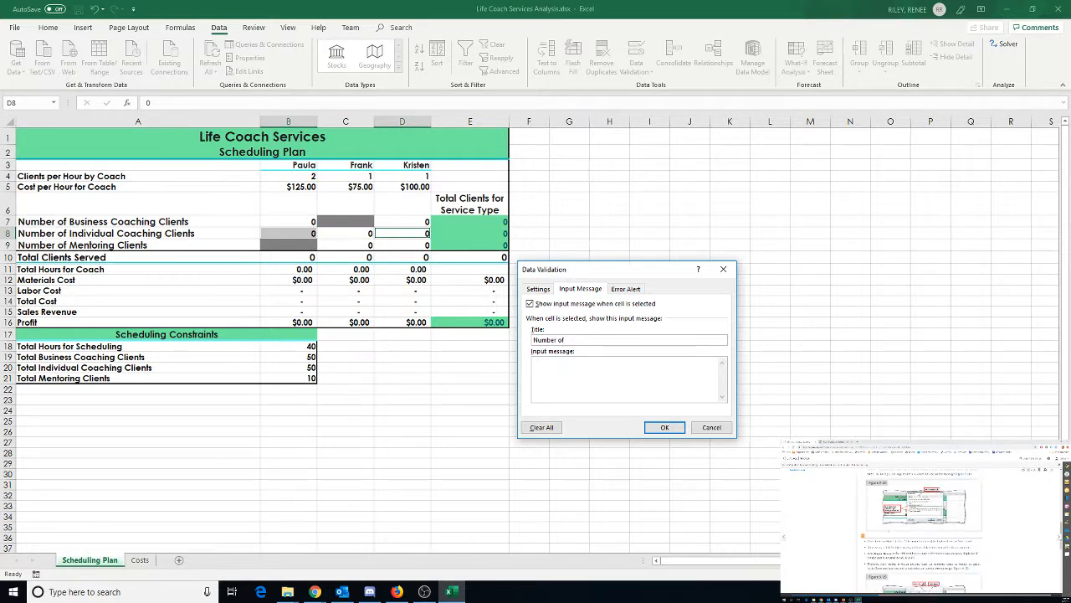
pyautogui.write('er of ')
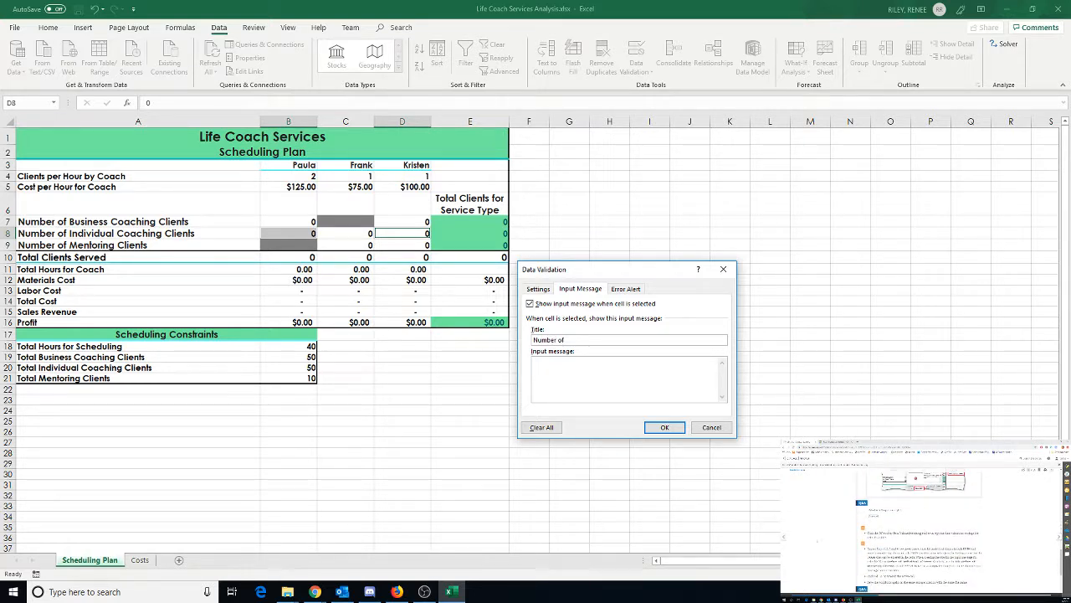
pyautogui.write('Individual Clients')
pyautogui.press('Tab')
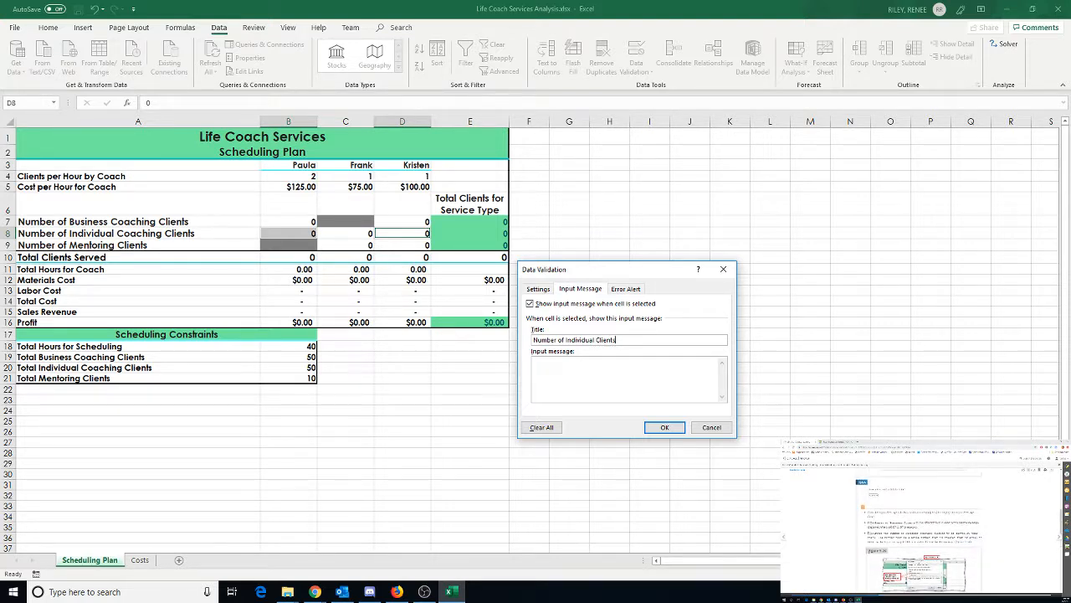
# Step: Write the input message asking for the number of individual clients to be served by this coach, a whole number that is greater than zero
pyautogui.write('Enter n')
pyautogui.press('BackSpace')
pyautogui.write('the number of individual clients to be served ')
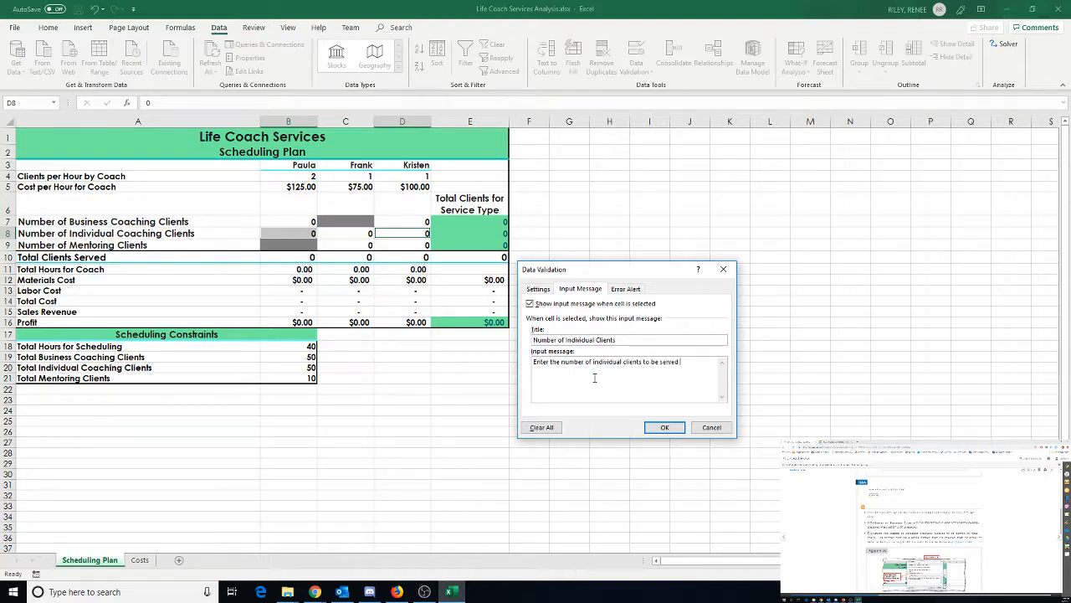
pyautogui.write('byt')
pyautogui.write(' this coach.')
pyautogui.write(' The number m')
pyautogui.write('ust be a whole ')
pyautogui.write('number')
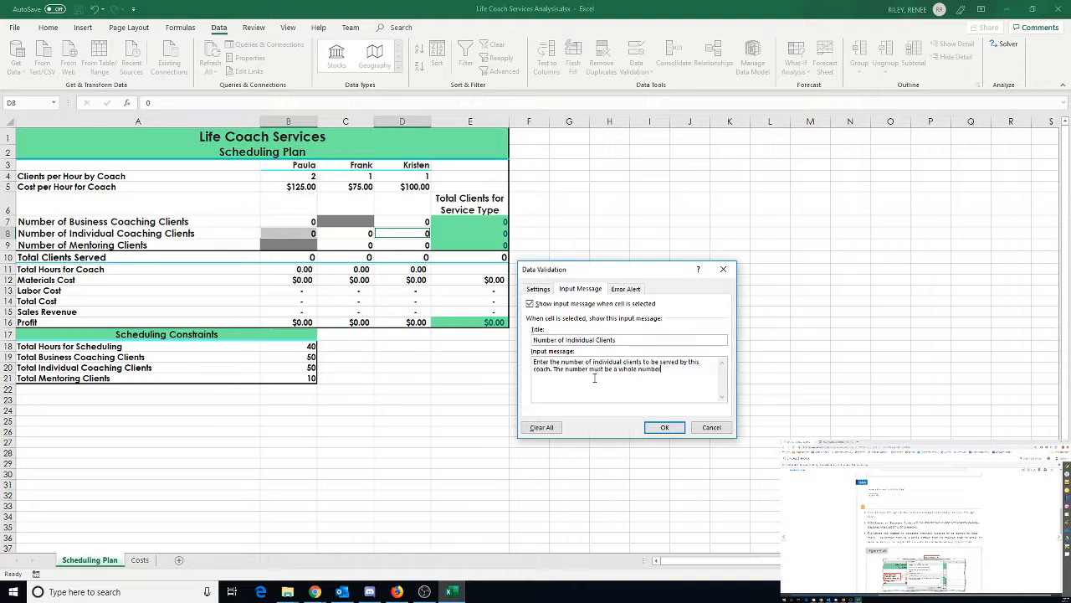
pyautogui.write(' that is greater than zero.')
# Step: Add a Stop error alert titled "Input Error" stating "You must enter a whole number that is greater than or equal to zero." and apply the validation
pyautogui.click(632, 289)
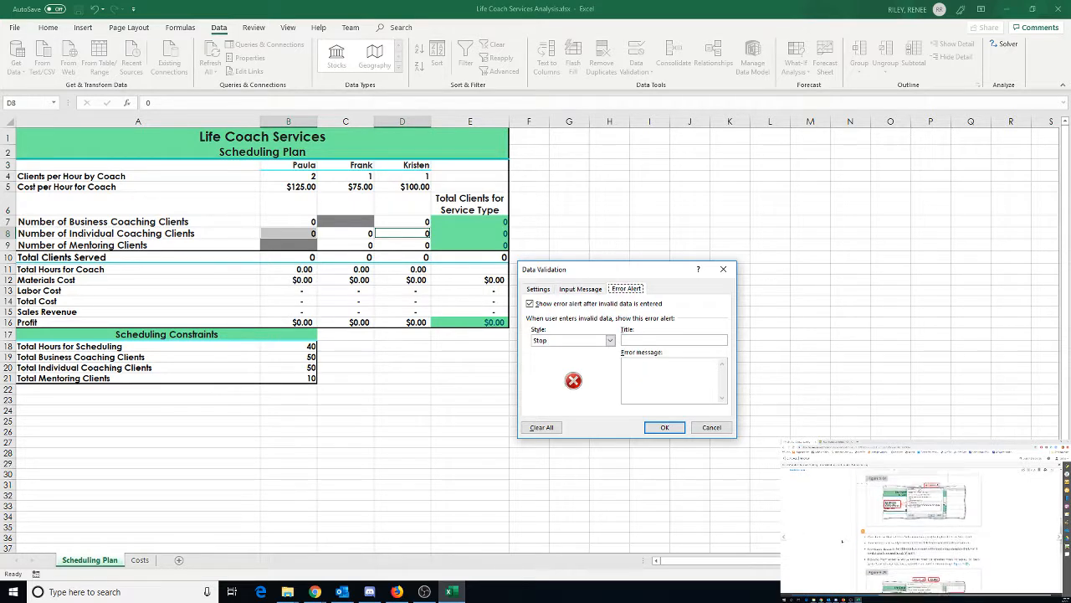
pyautogui.click(663, 338)
pyautogui.write('I')
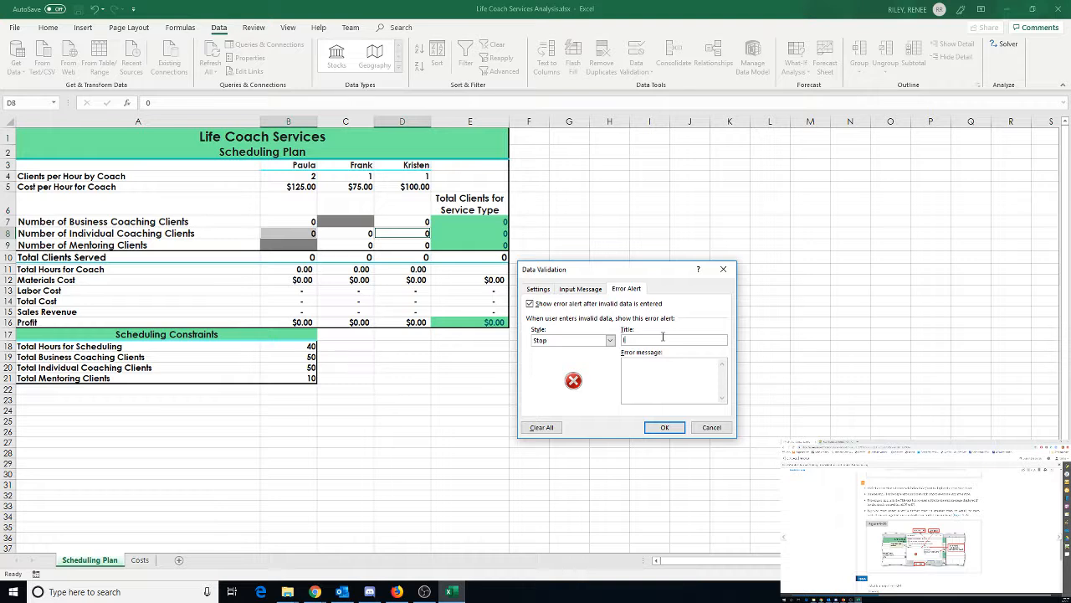
pyautogui.write('npu')
pyautogui.write('t Error')
pyautogui.write('You mus')
pyautogui.write('t enter a whole number that is g')
pyautogui.write('reate')
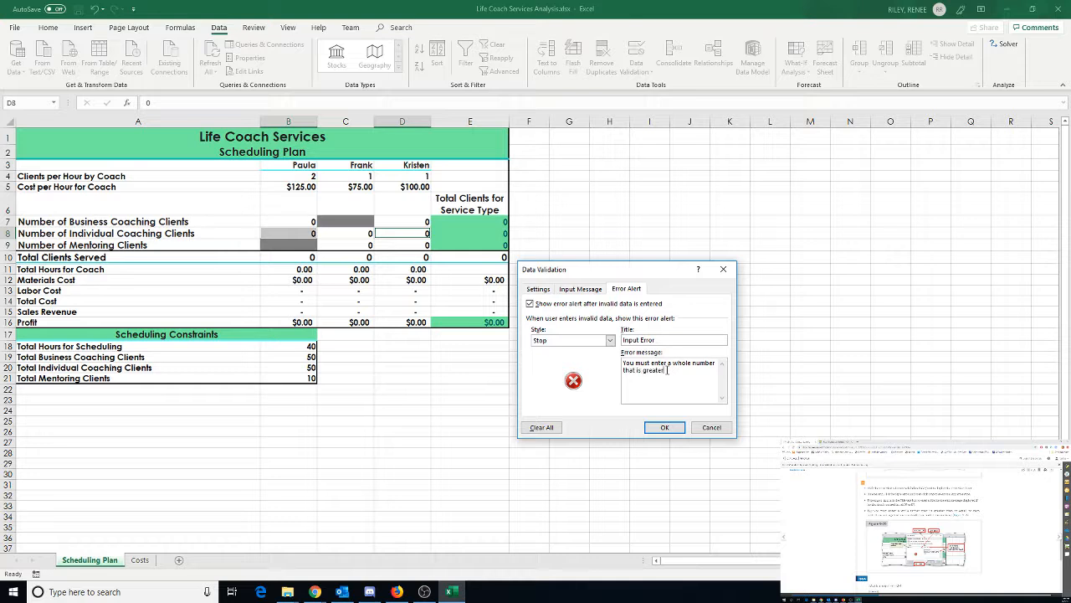
pyautogui.write('r than or equal to zero.')
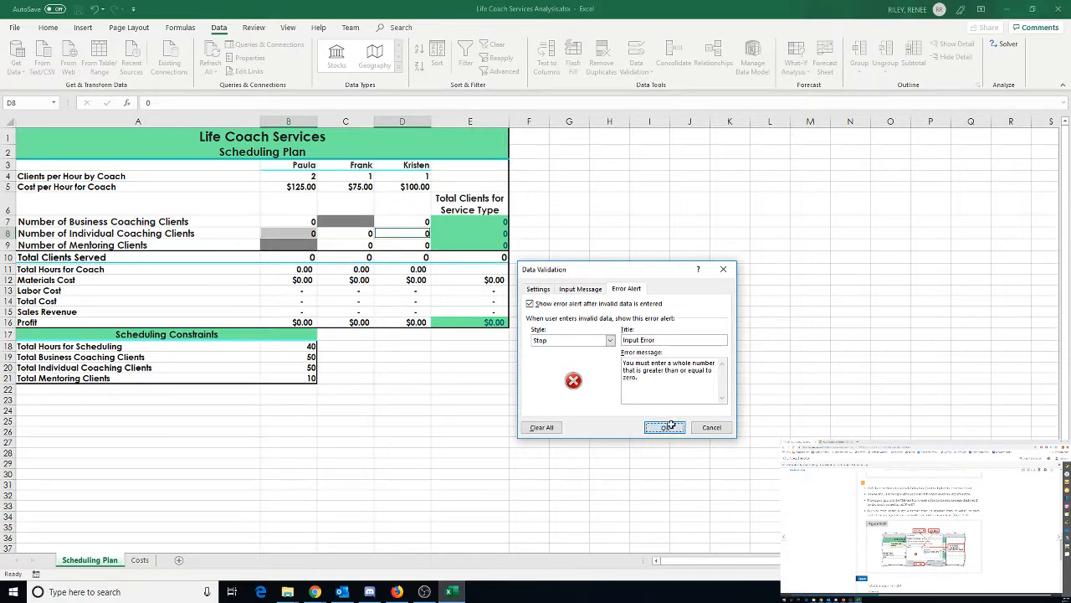
pyautogui.click(668, 427)
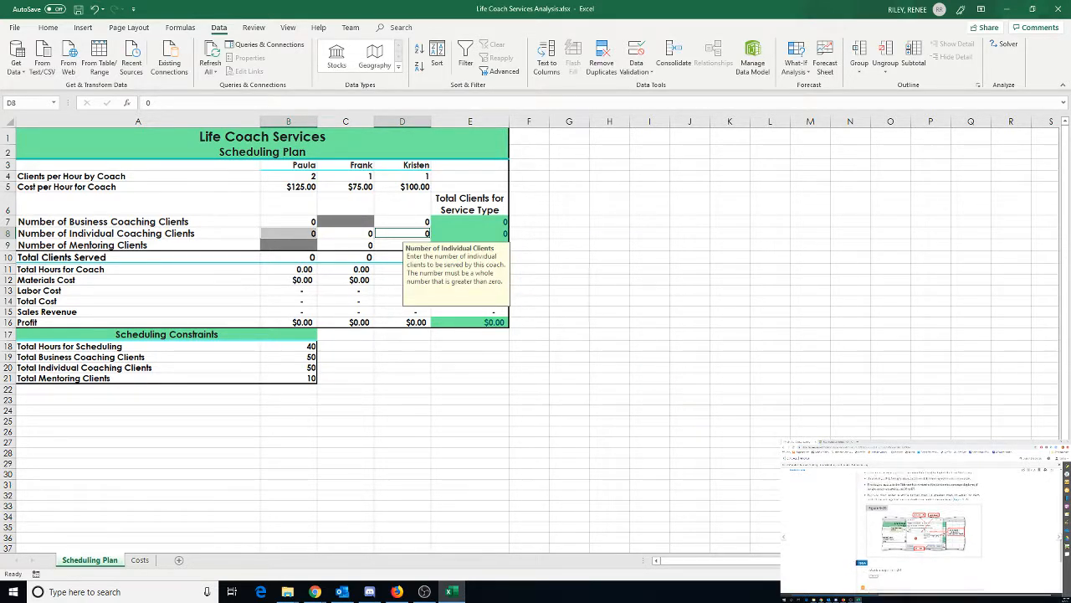
# Step: Set the validation criteria for C9 and D9 to whole numbers greater than or equal to a minimum
pyautogui.scroll(-3, 959, 530)
pyautogui.scroll(-1, 936, 492)
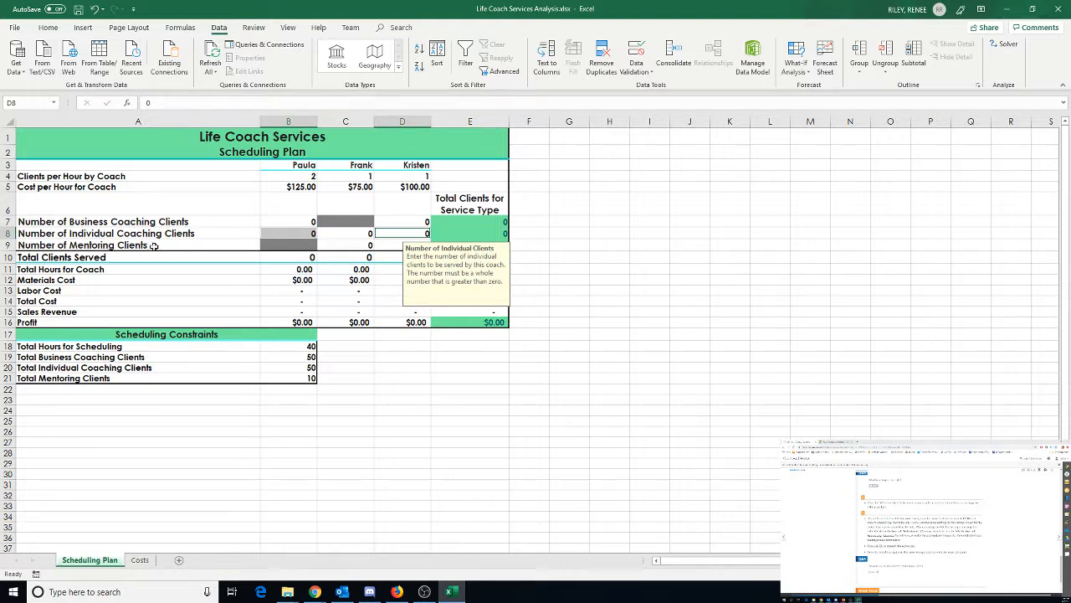
pyautogui.click(342, 247)
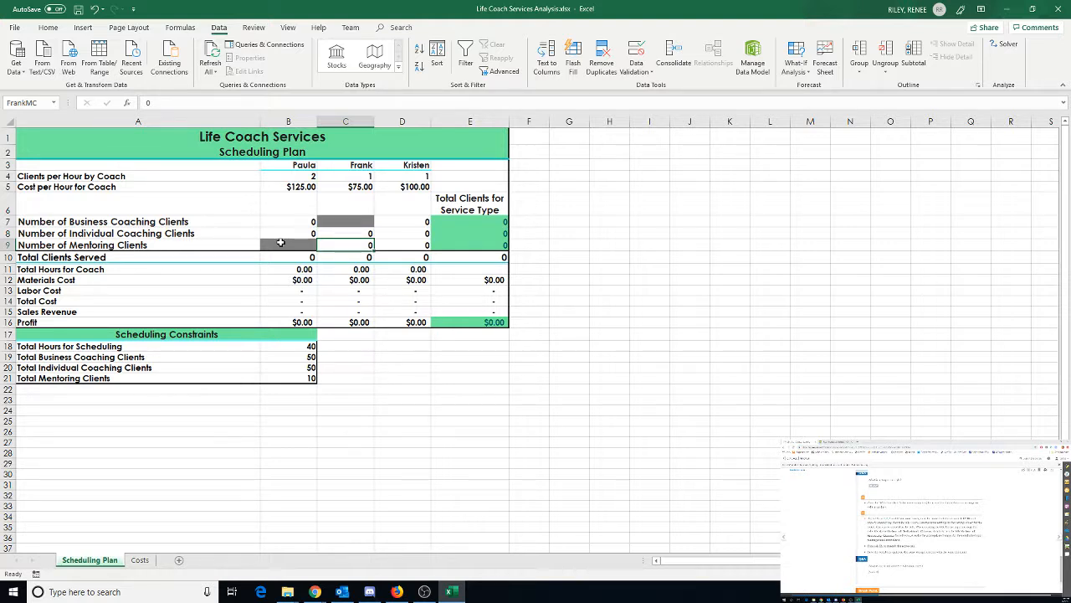
pyautogui.keyDown('ctrl'); pyautogui.click(412, 245); pyautogui.keyUp('ctrl')
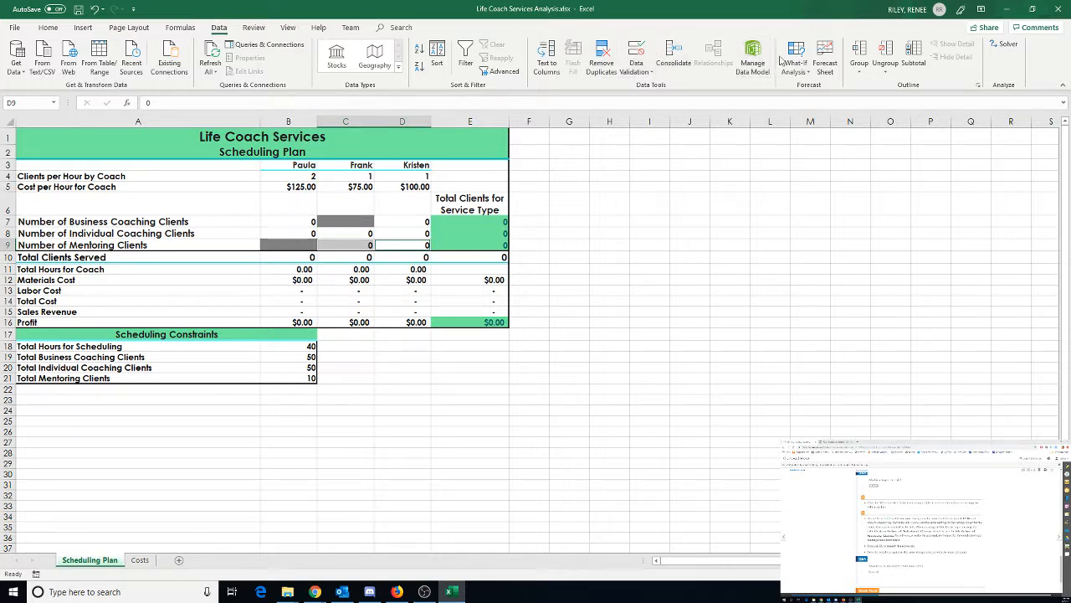
pyautogui.click(636, 52)
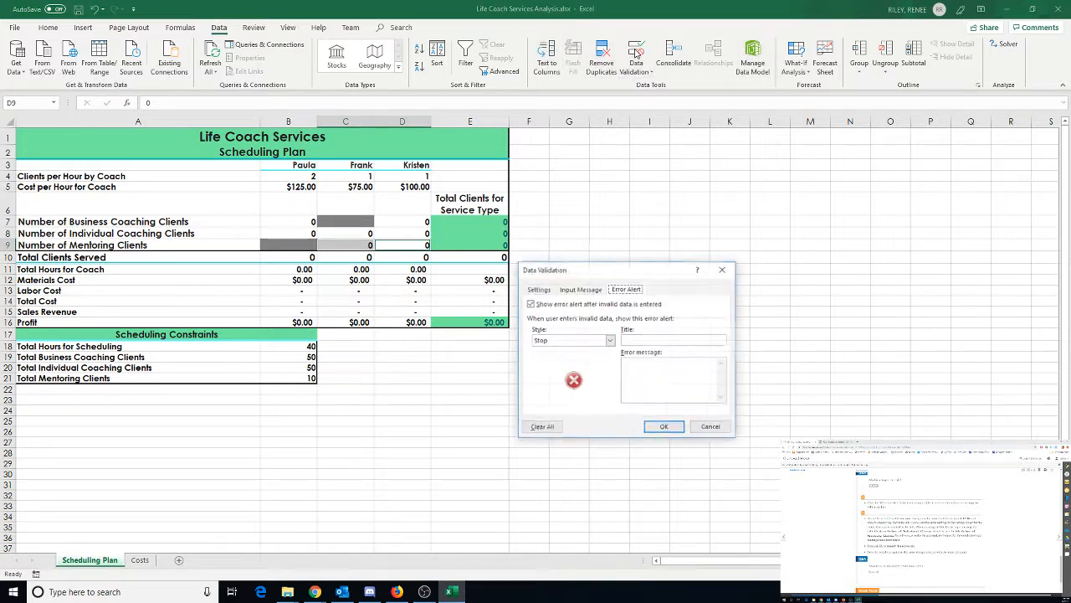
pyautogui.click(538, 289)
pyautogui.click(612, 325)
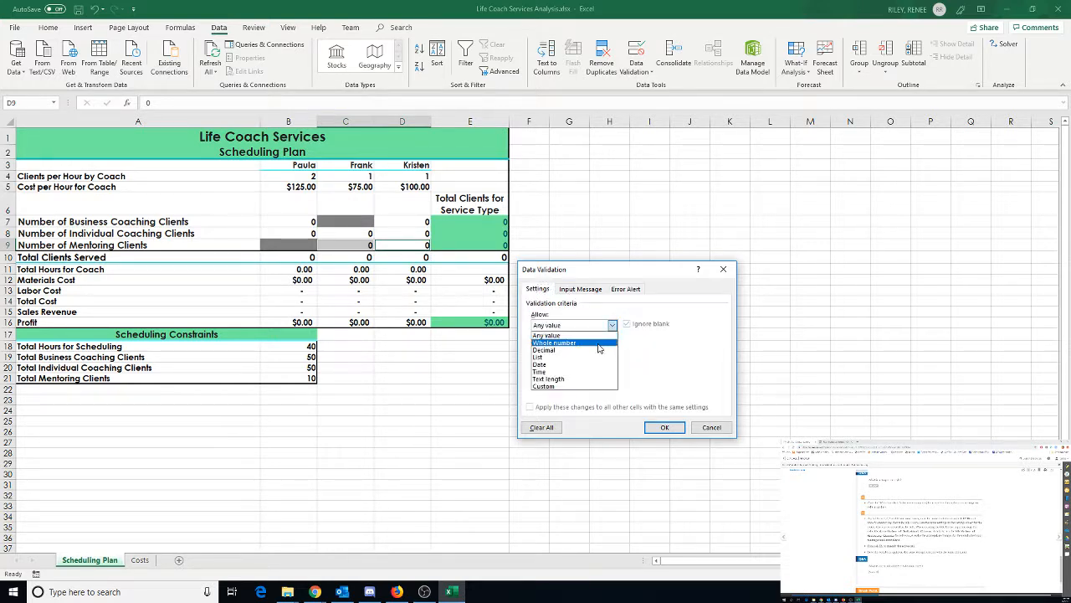
pyautogui.click(586, 346)
pyautogui.click(567, 348)
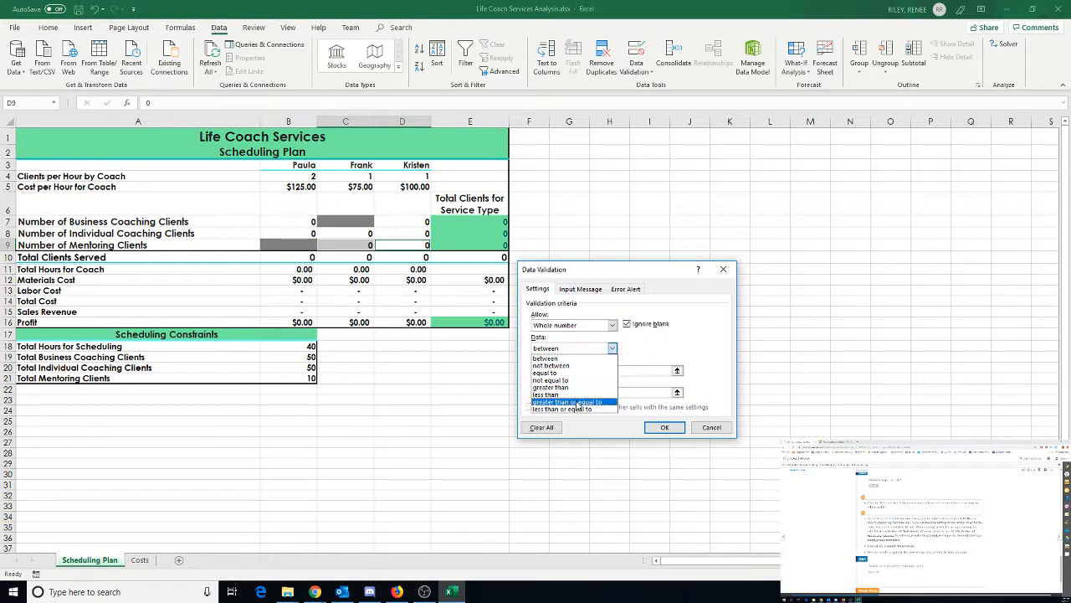
pyautogui.click(578, 403)
pyautogui.click(572, 373)
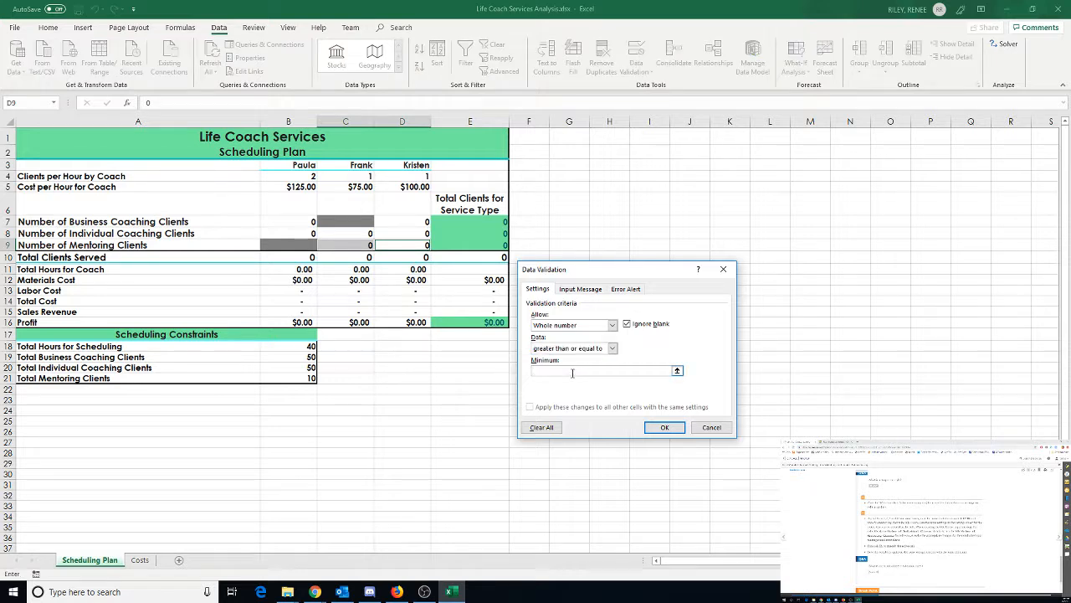
# Step: Title the data validation input message for C9 and D9 "Number of Mentoring Clients"
pyautogui.click(581, 288)
pyautogui.click(569, 339)
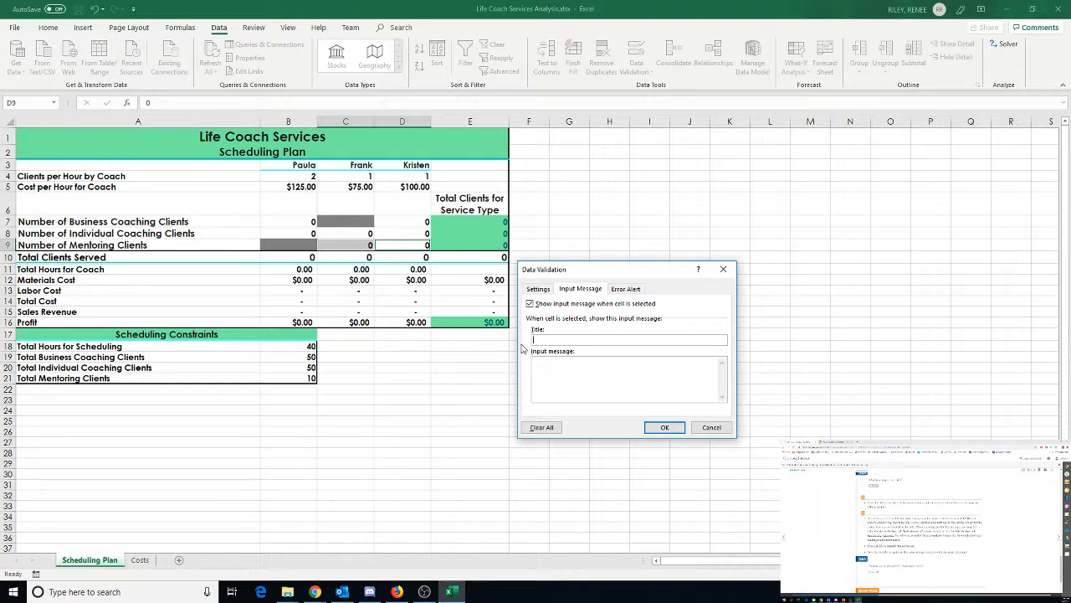
pyautogui.write('Number of Mentoring Clients')
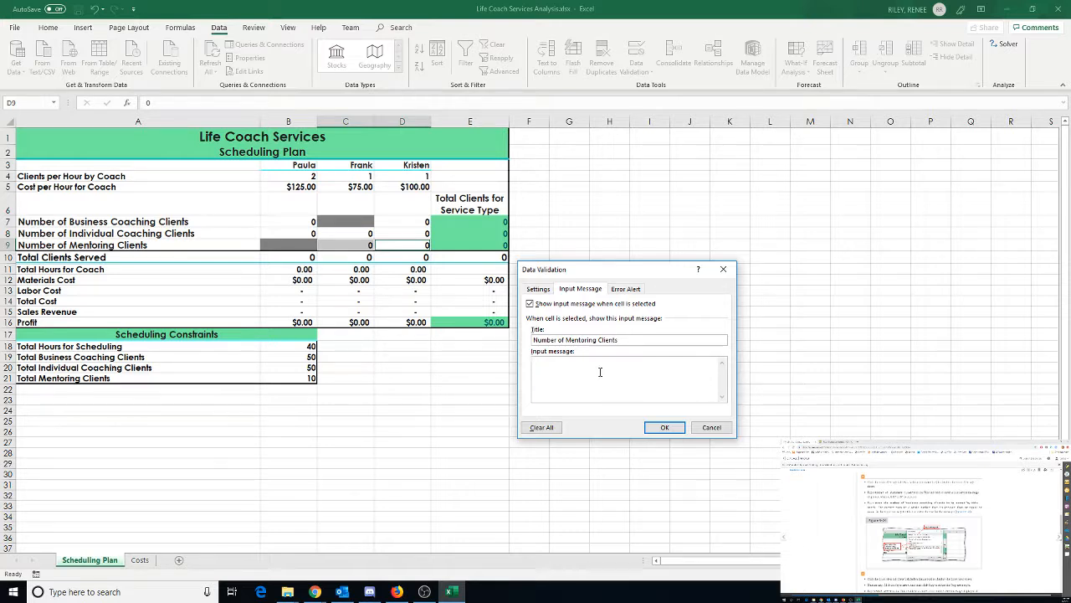
# Step: Write the input message asking for the number of mentoring coaching clients to be served by this coach, a whole number "great than or equal to zero"
pyautogui.write('Enter the number of mentoring coaching clients to be served by this coach')
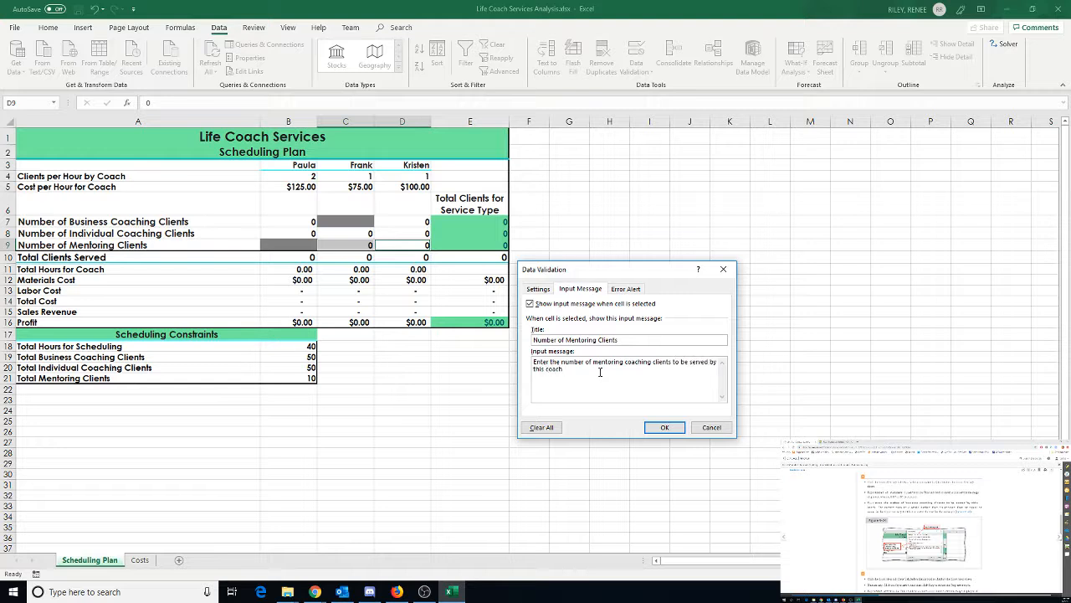
pyautogui.write('. The numb')
pyautogui.write('er must b')
pyautogui.write(' whole num')
pyautogui.write('ber that is grea')
pyautogui.write('t than or equal t')
pyautogui.write('o equ')
pyautogui.press('BackSpace')
pyautogui.press('BackSpace')
pyautogui.press('BackSpace')
pyautogui.write('zer')
# Step: Give C9 and D9 the Stop alert "Input Error" with "You must enter a whole number that is greater than or equal to zero." and apply it
pyautogui.click(626, 288)
pyautogui.click(646, 339)
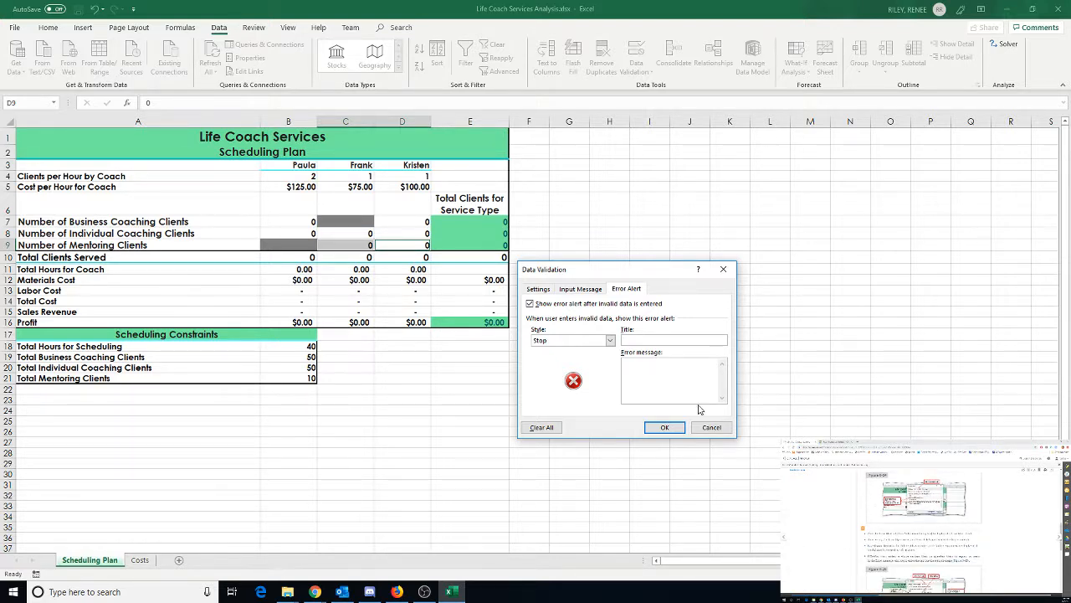
pyautogui.write('Input Error')
pyautogui.click(693, 377)
pyautogui.write('You must enter a whole number that is greater')
pyautogui.write('than or equal to')
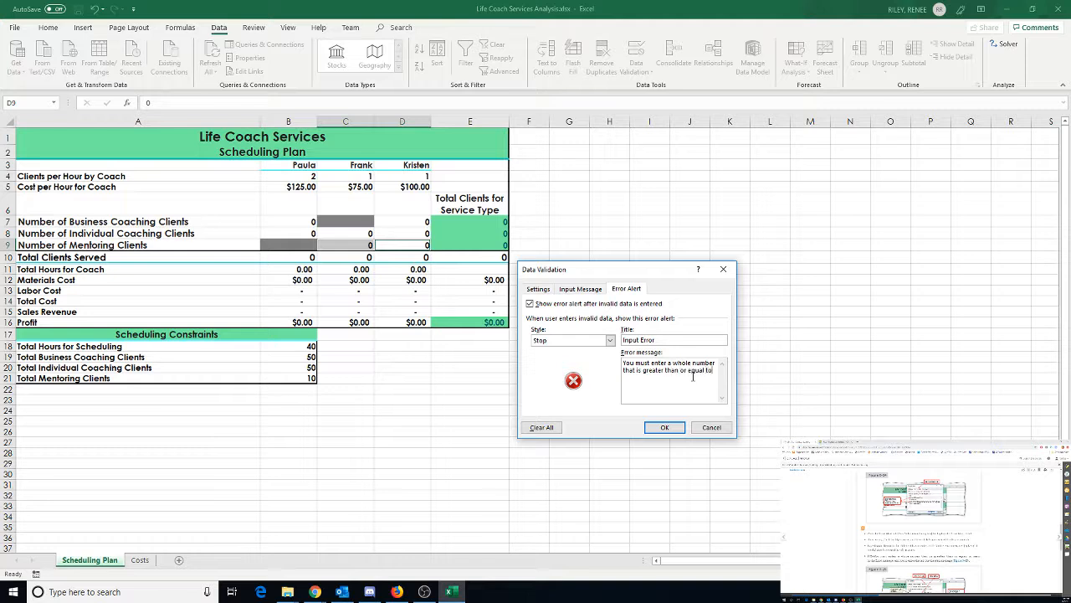
pyautogui.write(' zero.')
pyautogui.click(671, 428)
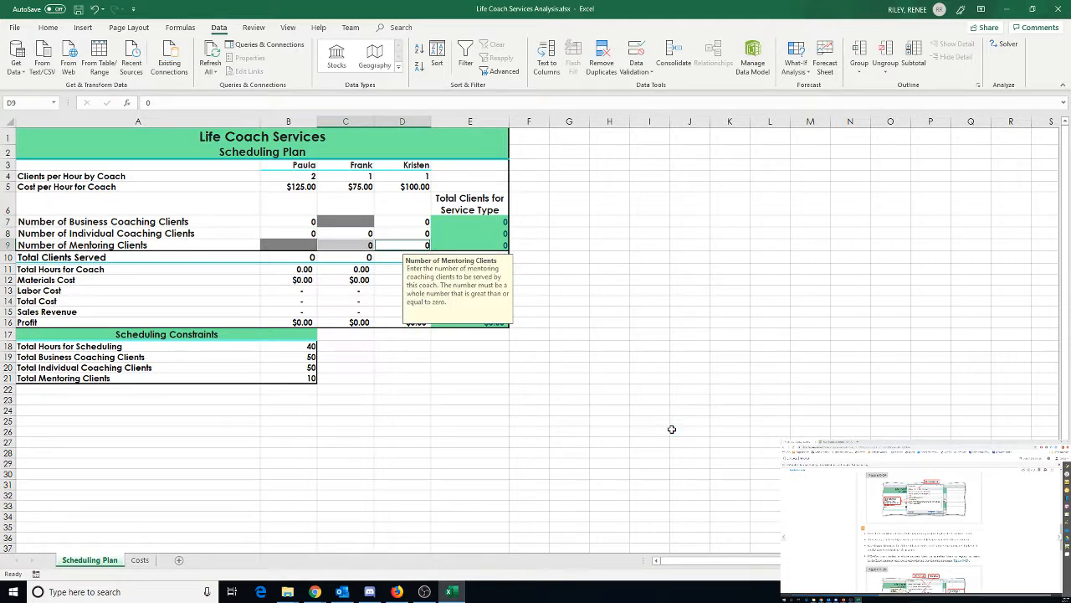
# Step: Deselect the mentoring client cells by selecting an empty cell below the plan, and save the workbook
pyautogui.scroll(-3, 921, 527)
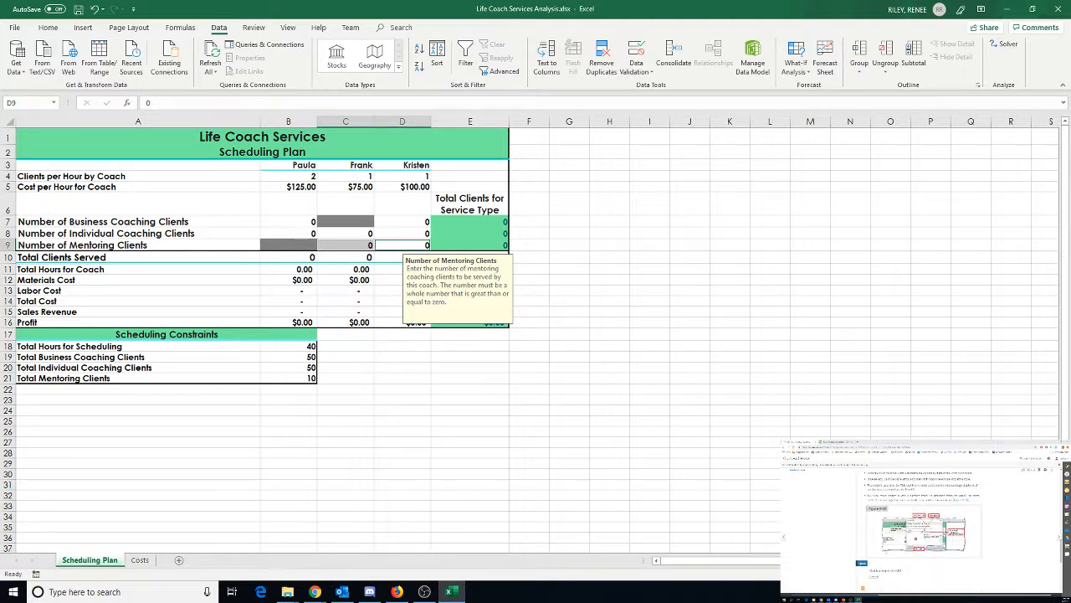
pyautogui.scroll(-3, 921, 527)
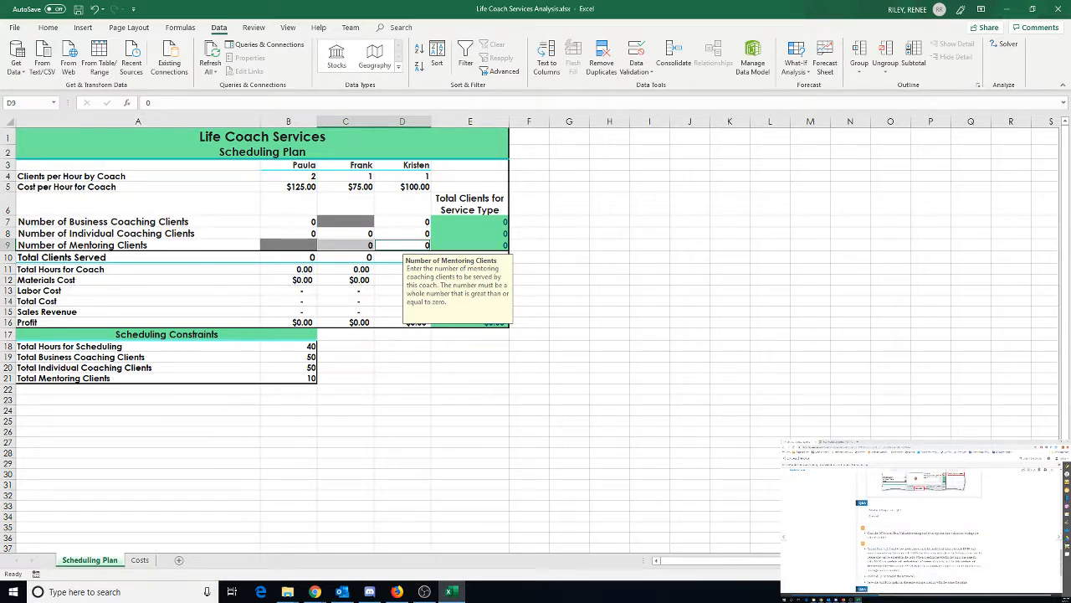
pyautogui.scroll(-3, 920, 527)
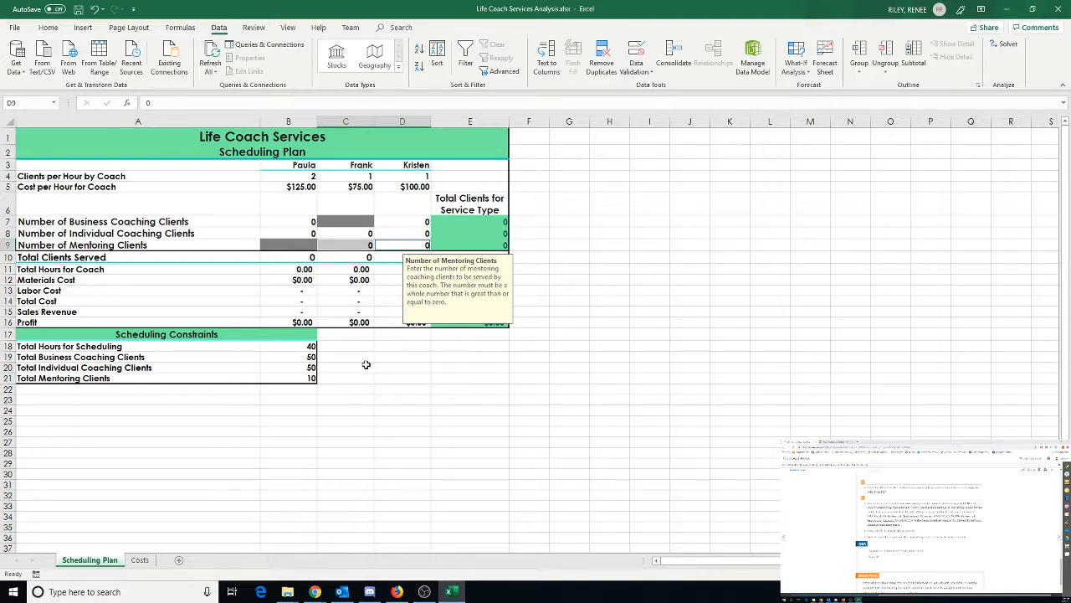
pyautogui.click(473, 386)
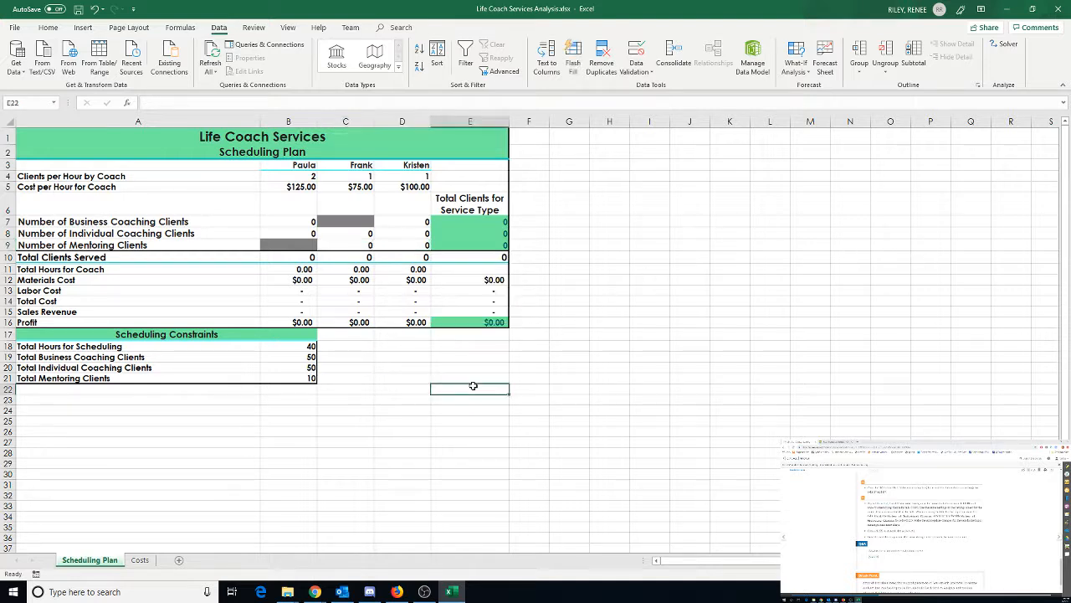
pyautogui.click(473, 379)
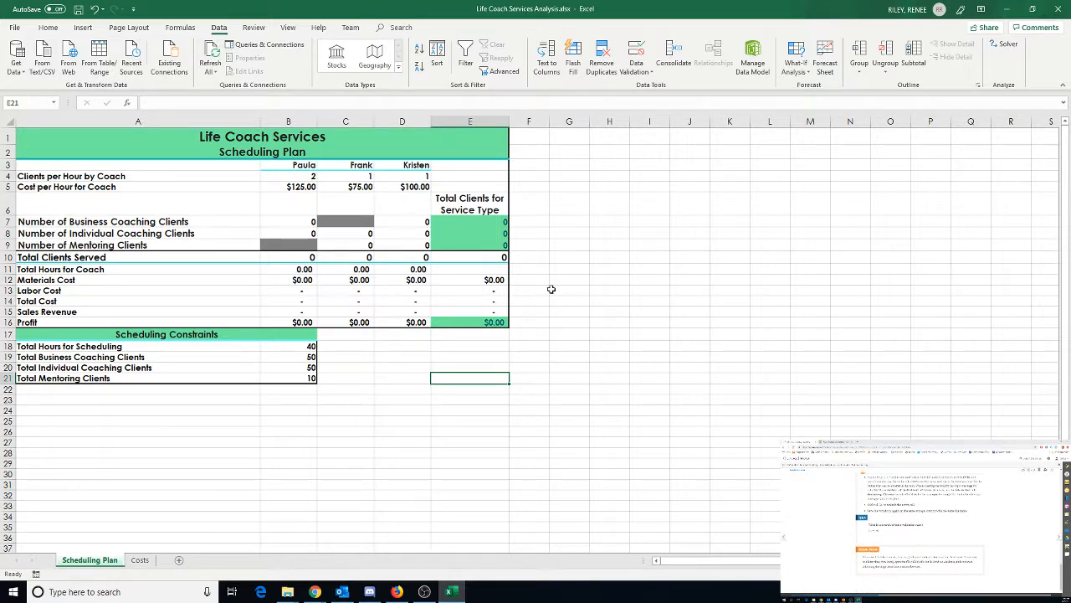
pyautogui.click(78, 11)
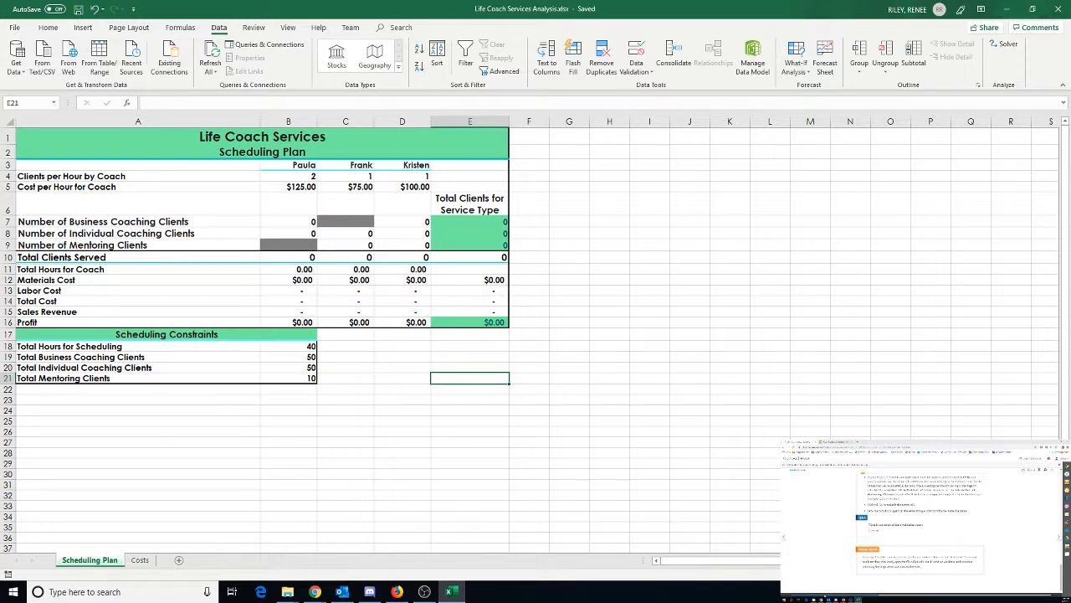
pyautogui.click(851, 600)
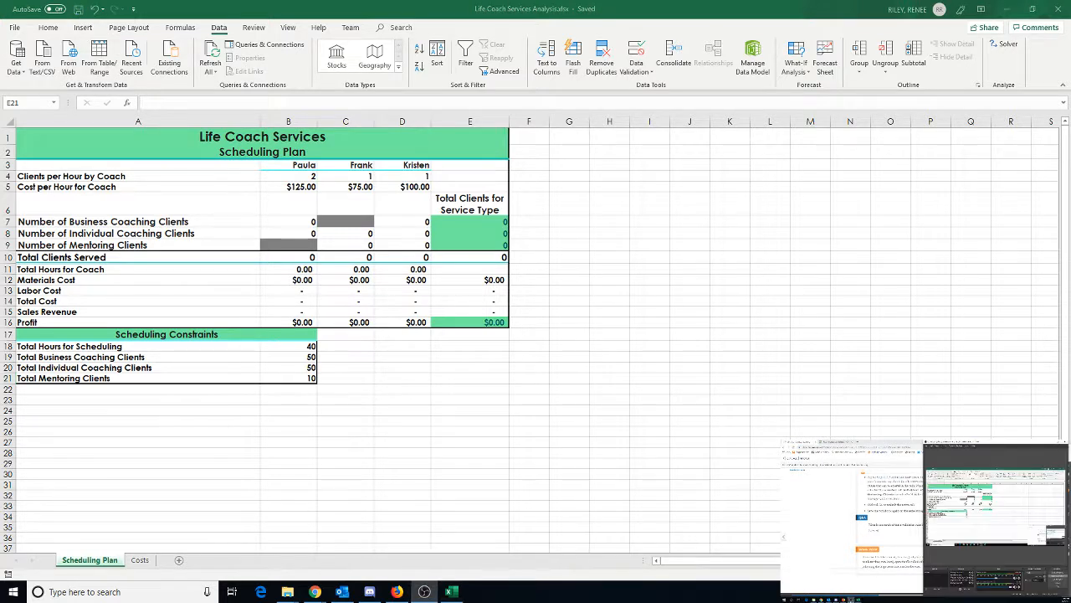